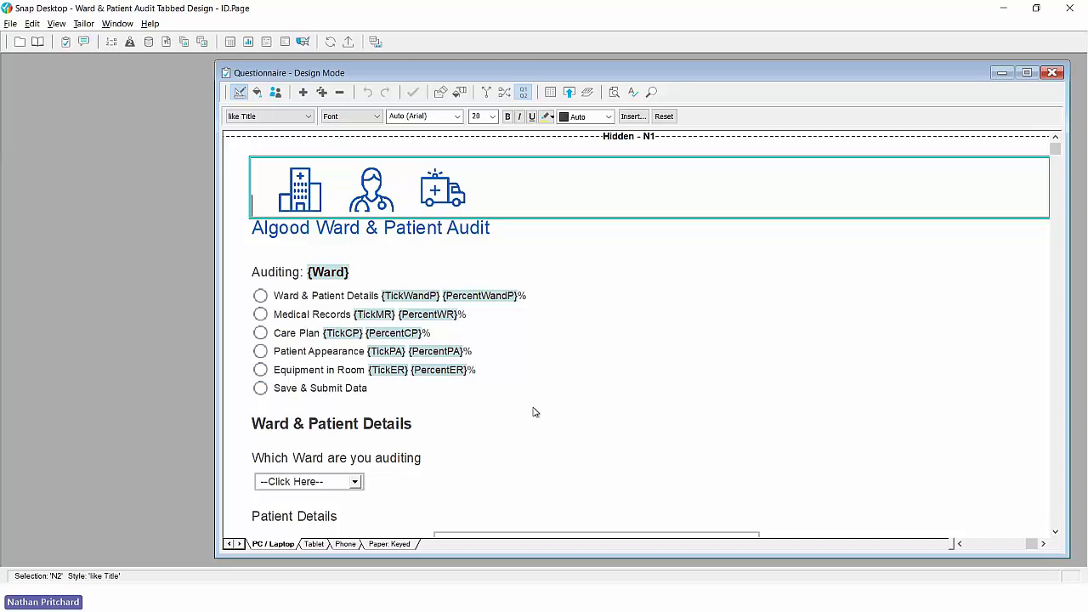
# Step: Examine the questionnaire design from the tab header question through each page-break section to the final save and submit page
pyautogui.scroll(-5, 534, 412)
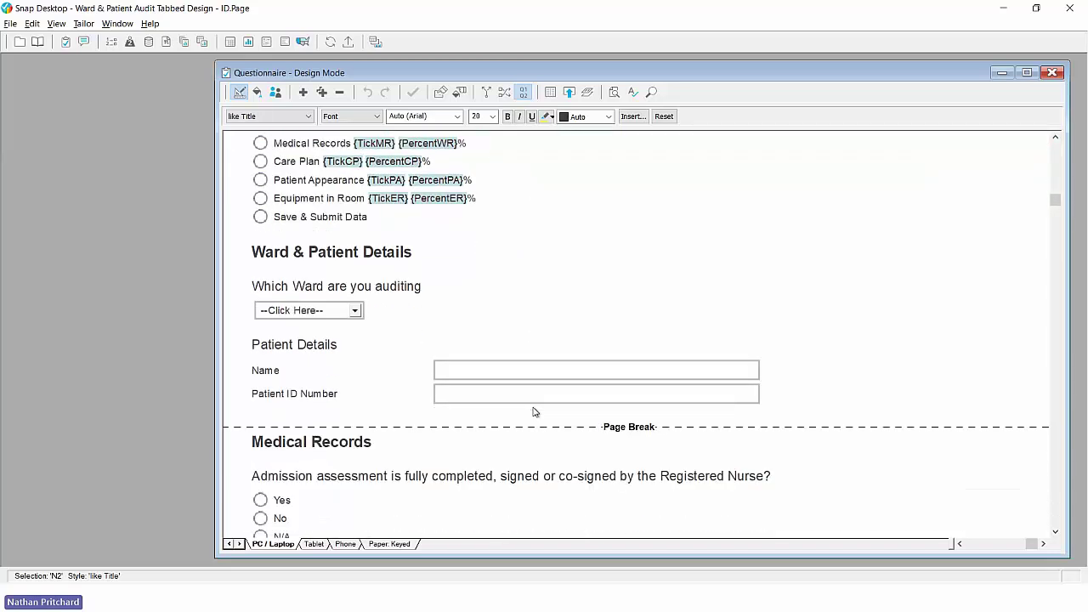
pyautogui.scroll(-5, 534, 413)
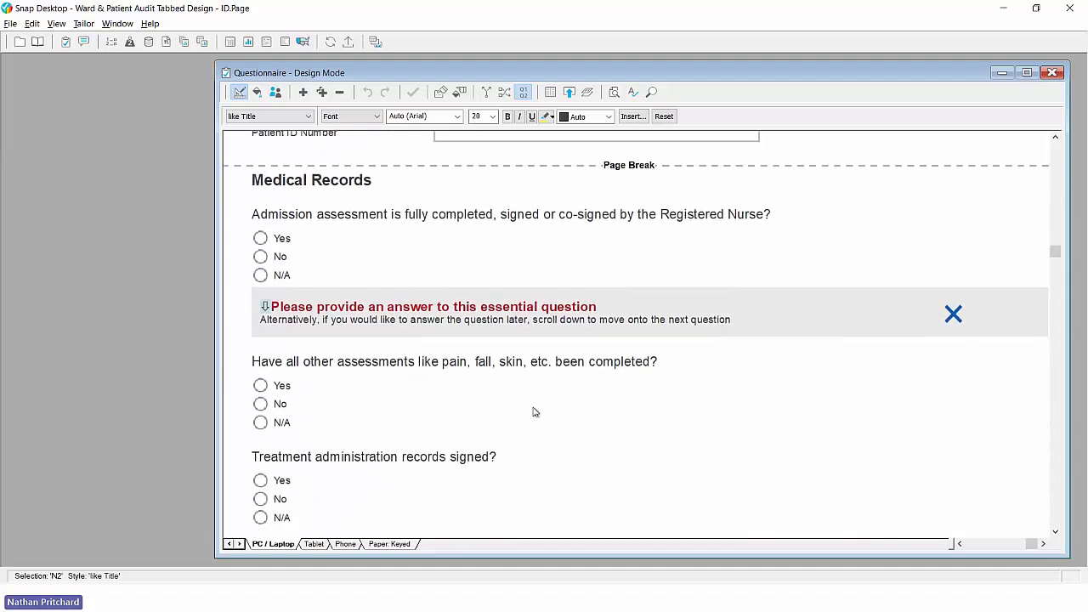
pyautogui.scroll(-6, 534, 412)
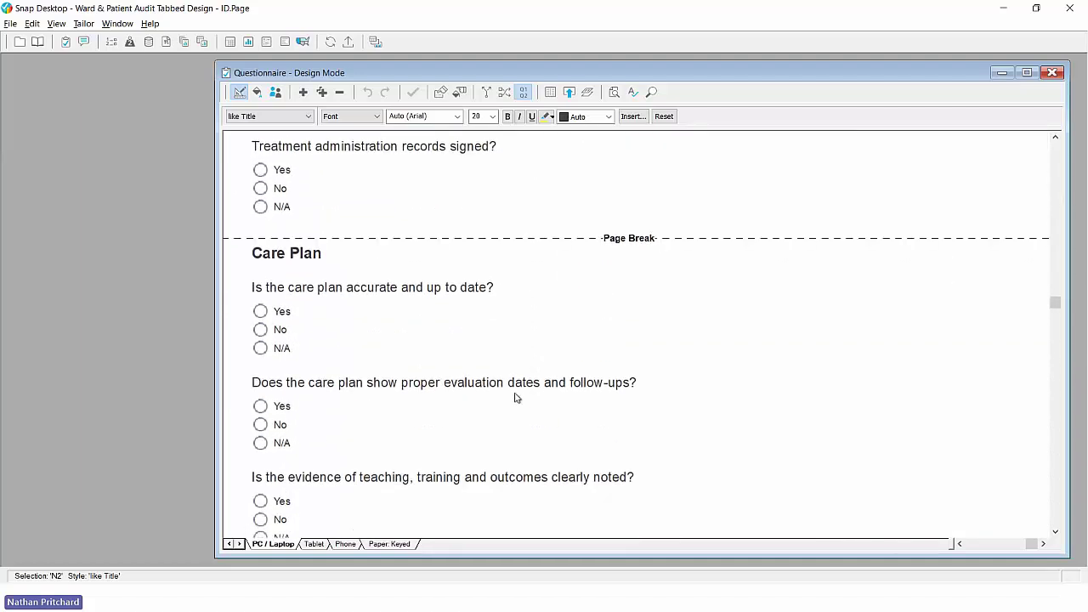
pyautogui.click(318, 258)
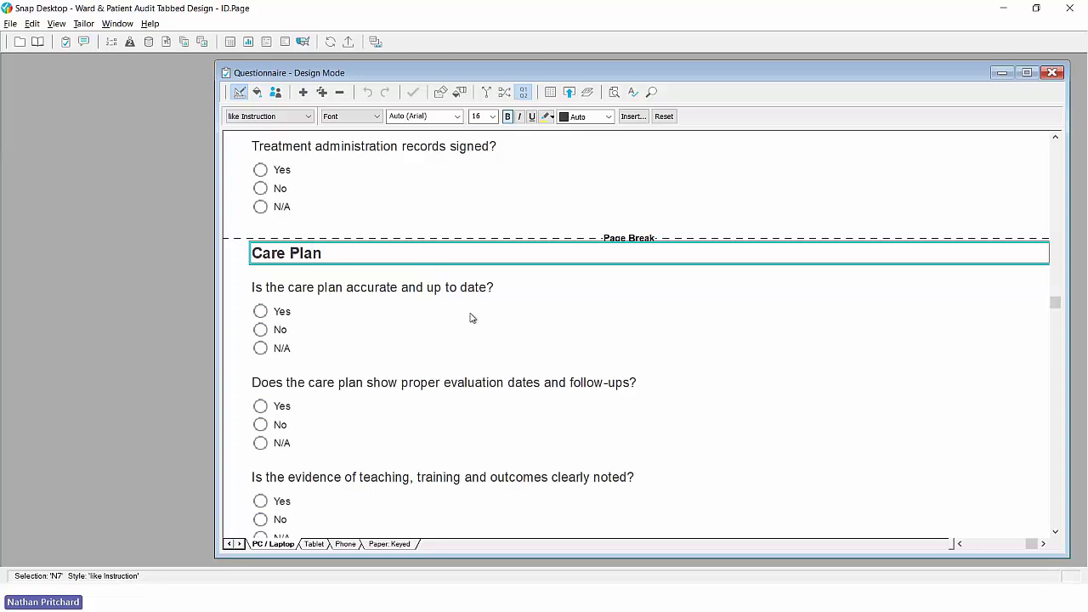
pyautogui.scroll(-8, 472, 318)
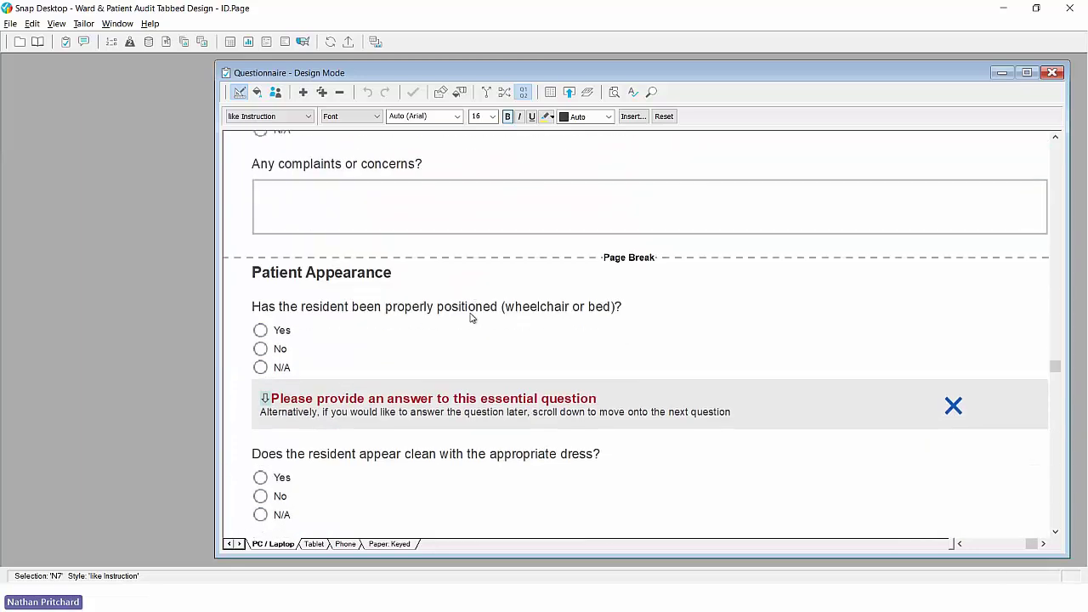
pyautogui.scroll(-8, 472, 318)
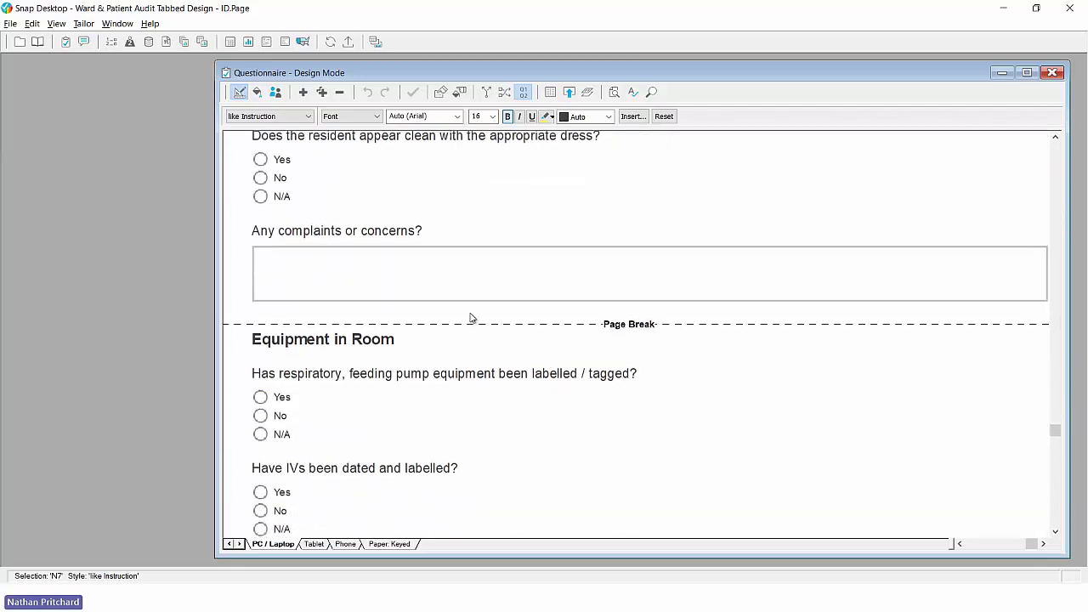
pyautogui.scroll(-8, 472, 318)
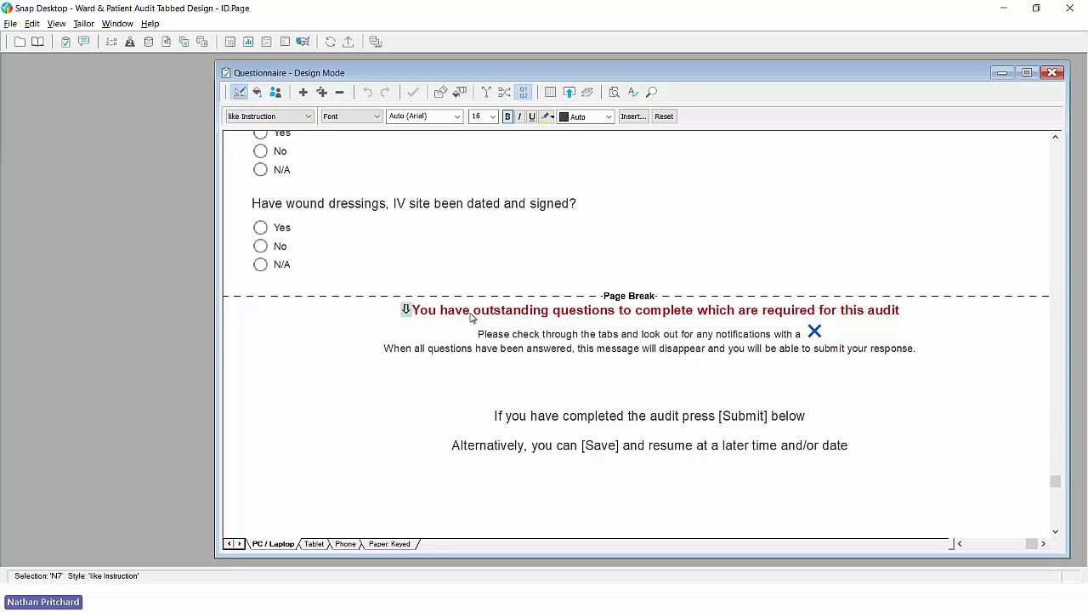
# Step: Switch to Snap XMP Online in the browser and open the Ward & Patient Audit survey from its web interview URL
pyautogui.hotkey('alt', 'Tab')
pyautogui.hotkey('alt', 'Tab')
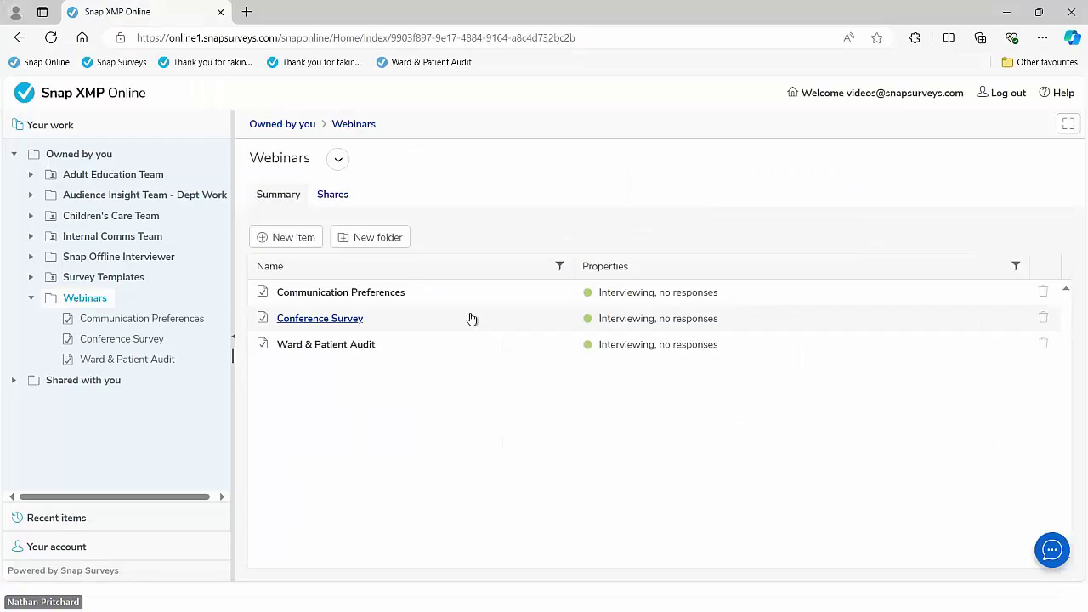
pyautogui.click(343, 346)
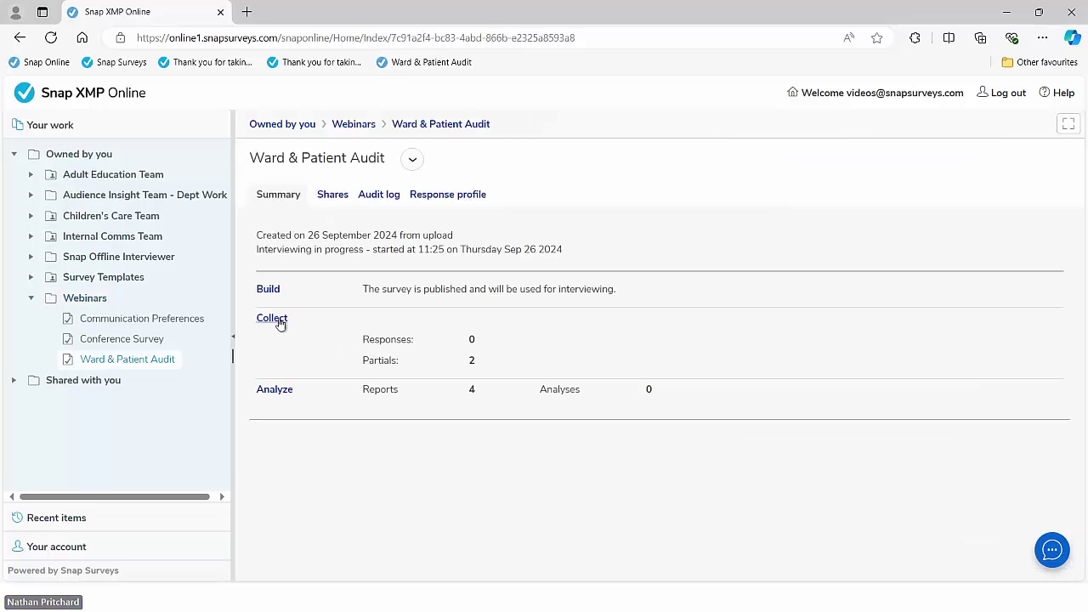
pyautogui.click(281, 321)
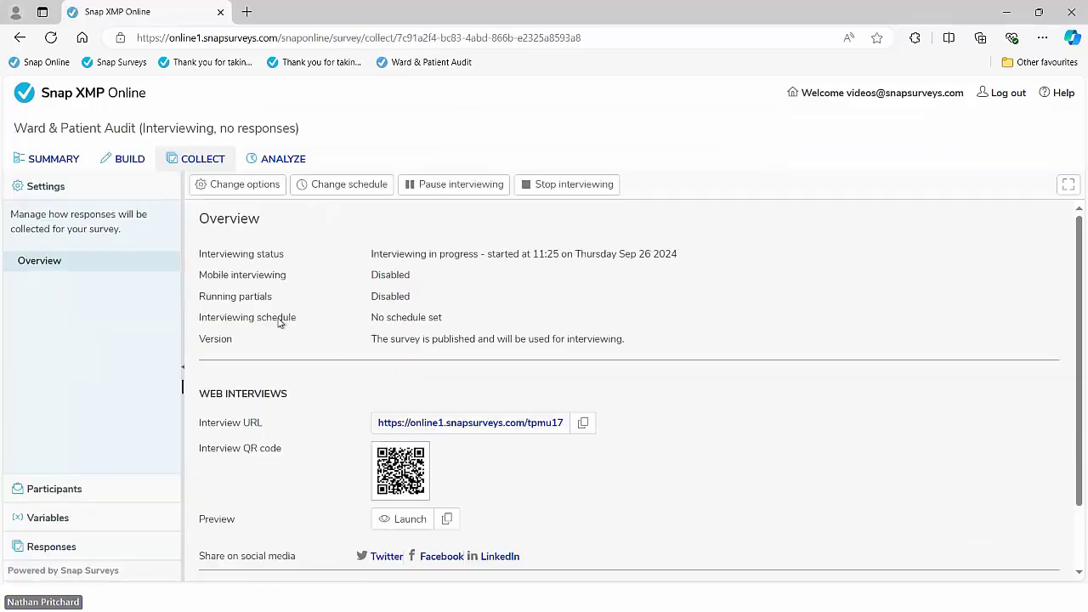
pyautogui.click(449, 424)
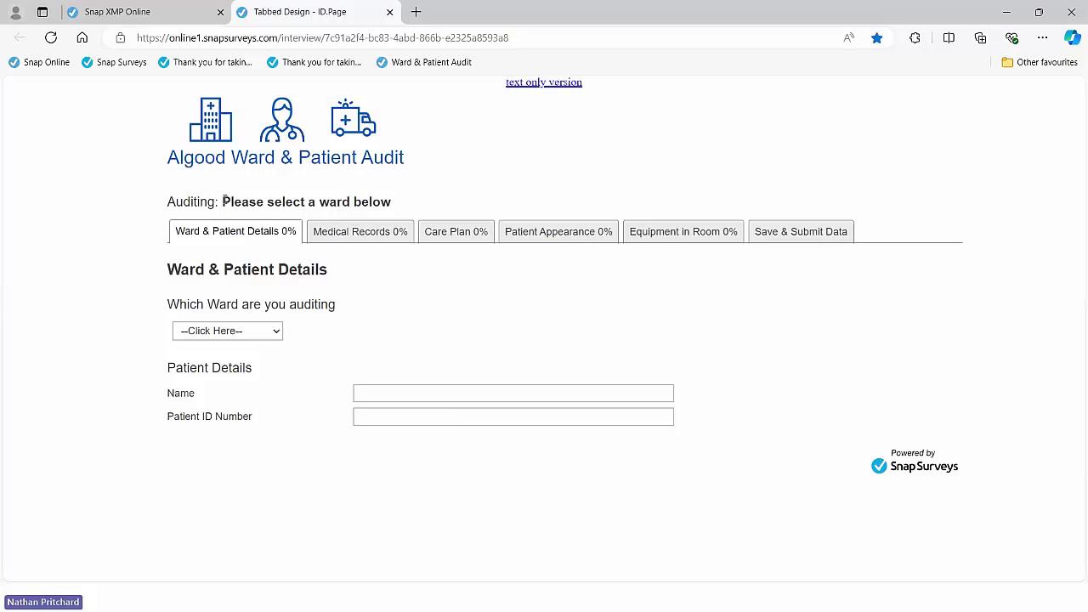
# Step: Choose Emergency Ward as the ward being audited and fill in the patient's name and ID number from the saved personal info
pyautogui.moveTo(223, 201); pyautogui.dragTo(396, 204)
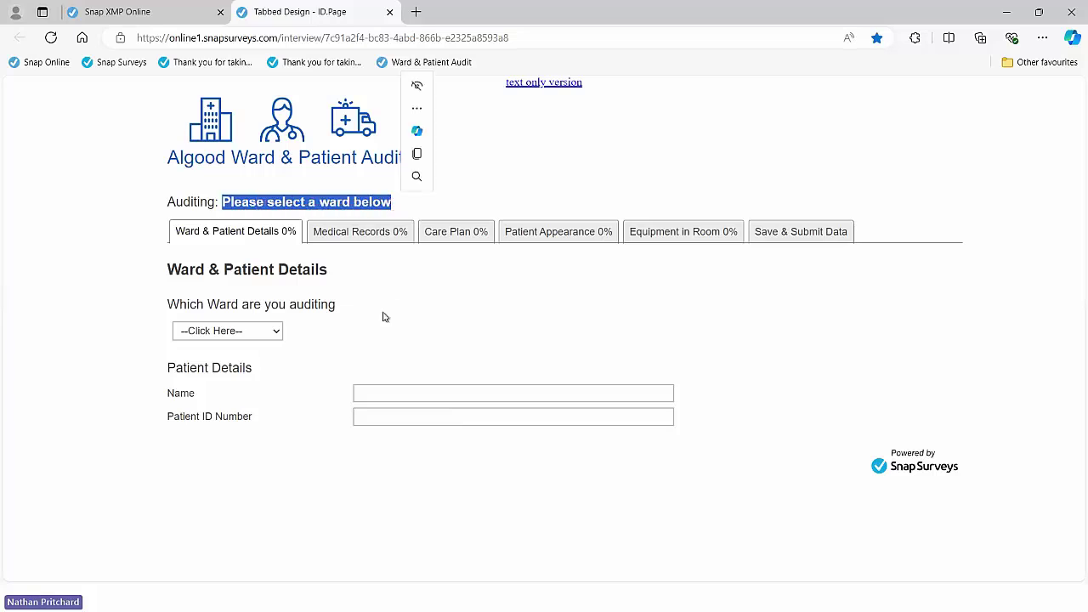
pyautogui.click(383, 317)
pyautogui.click(279, 337)
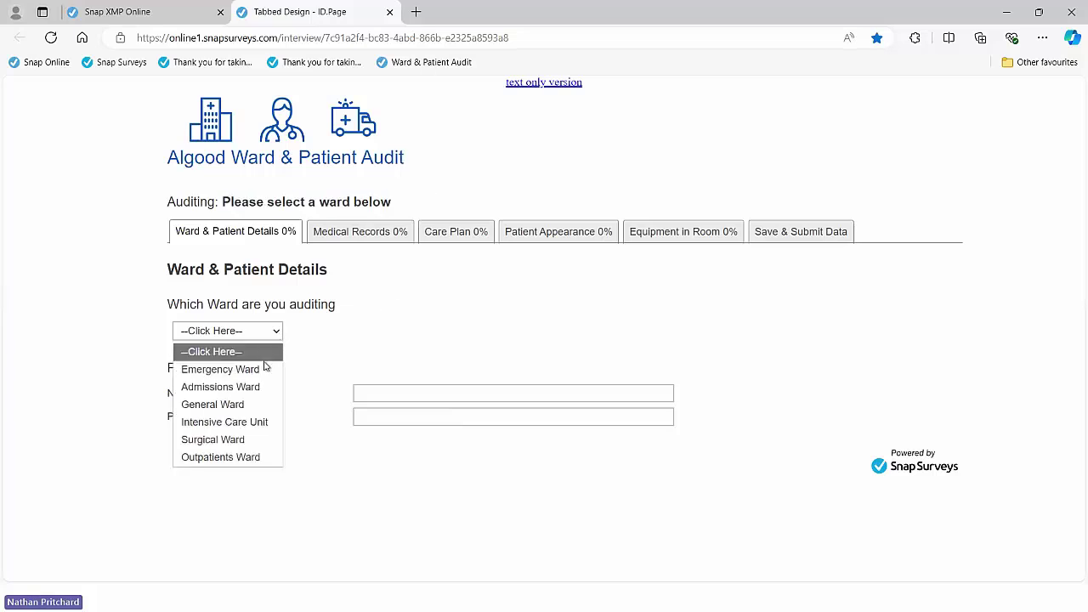
pyautogui.click(264, 368)
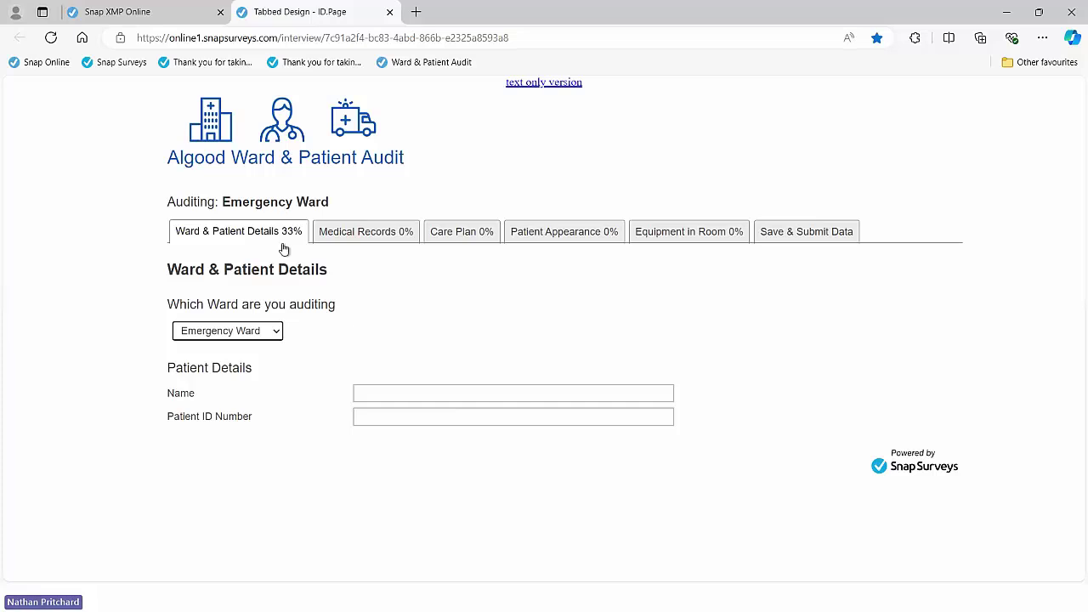
pyautogui.click(358, 391)
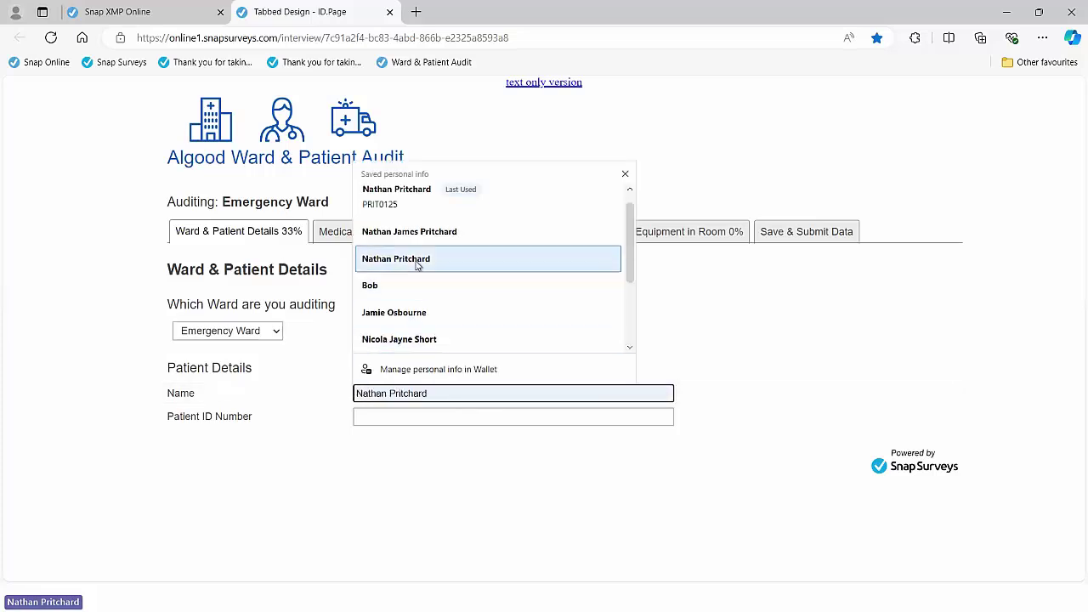
pyautogui.click(416, 212)
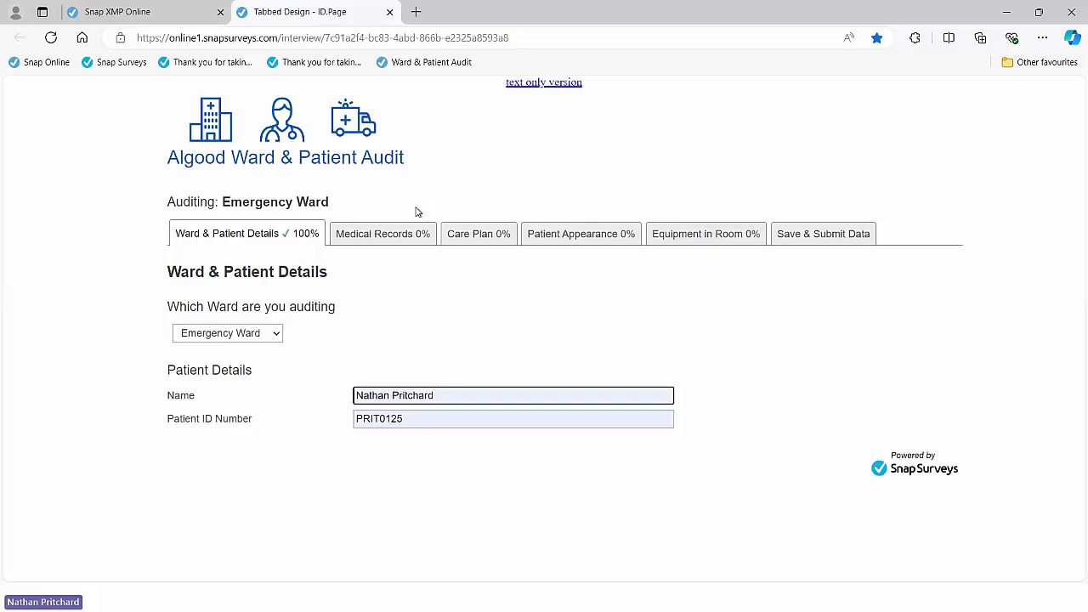
# Step: Review the Medical Records questions and answer Yes to the positioning and appropriate dress questions in the Patient Appearance section
pyautogui.click(408, 237)
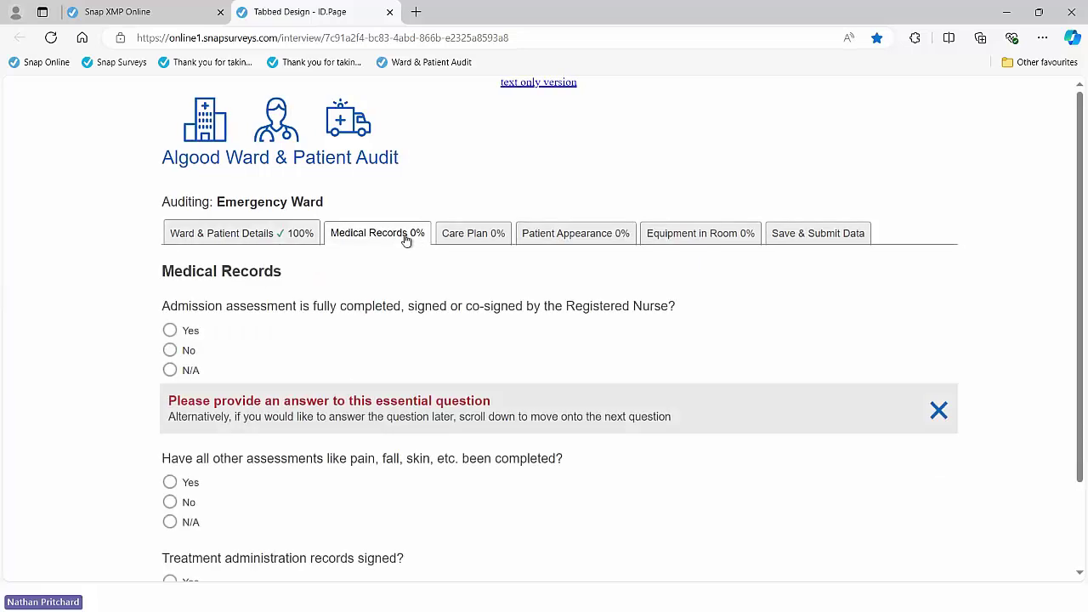
pyautogui.scroll(-3, 406, 240)
pyautogui.scroll(2, 405, 240)
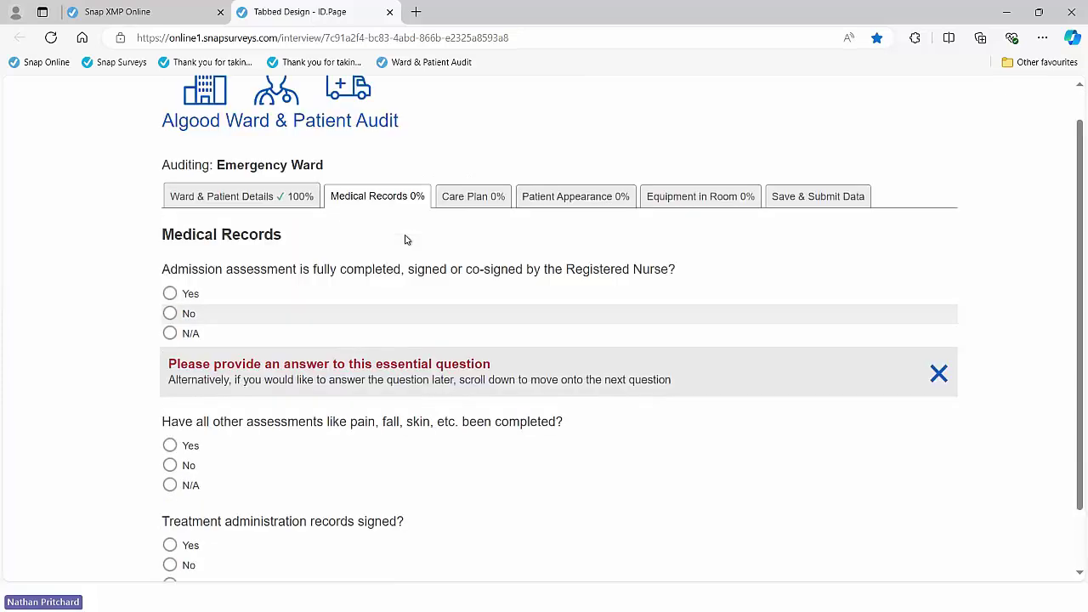
pyautogui.click(556, 202)
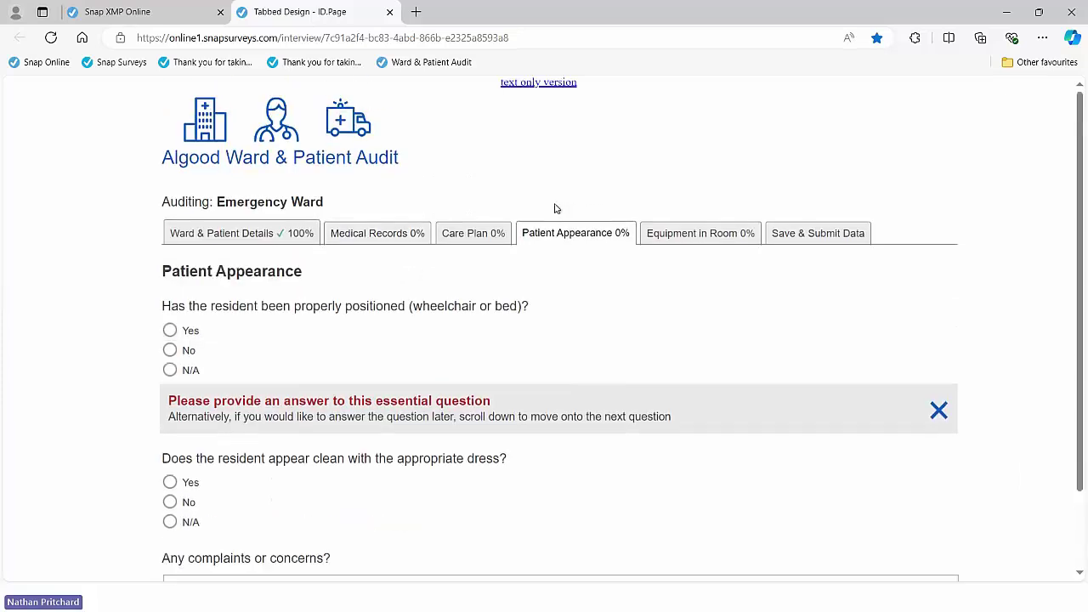
pyautogui.click(193, 335)
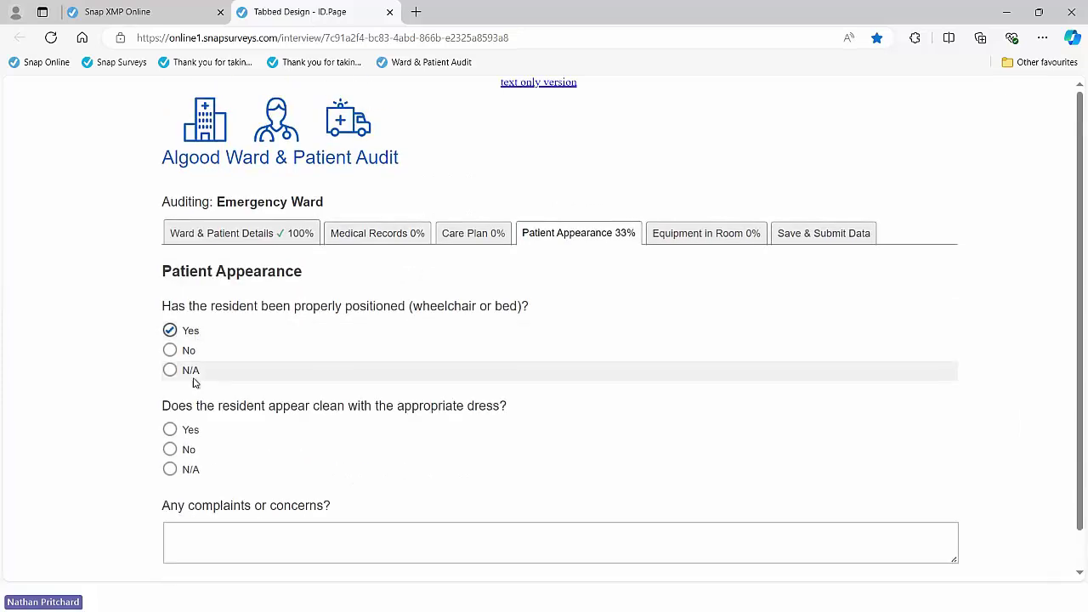
pyautogui.click(192, 432)
# Step: Save the unfinished audit and resume it from the provided link to check the Patient Appearance and Ward & Patient Details answers
pyautogui.click(799, 242)
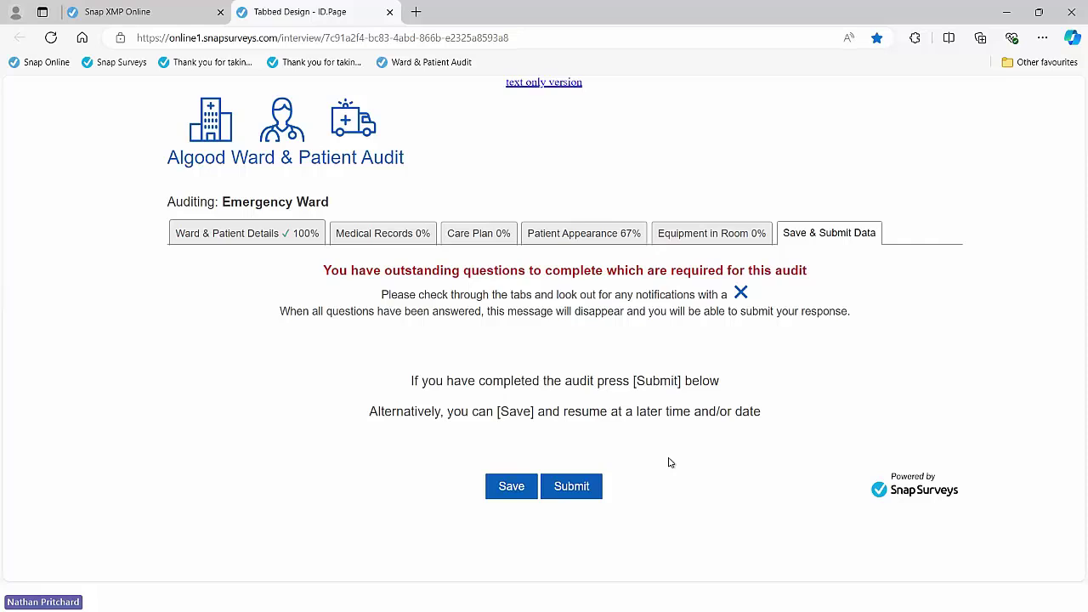
pyautogui.click(522, 495)
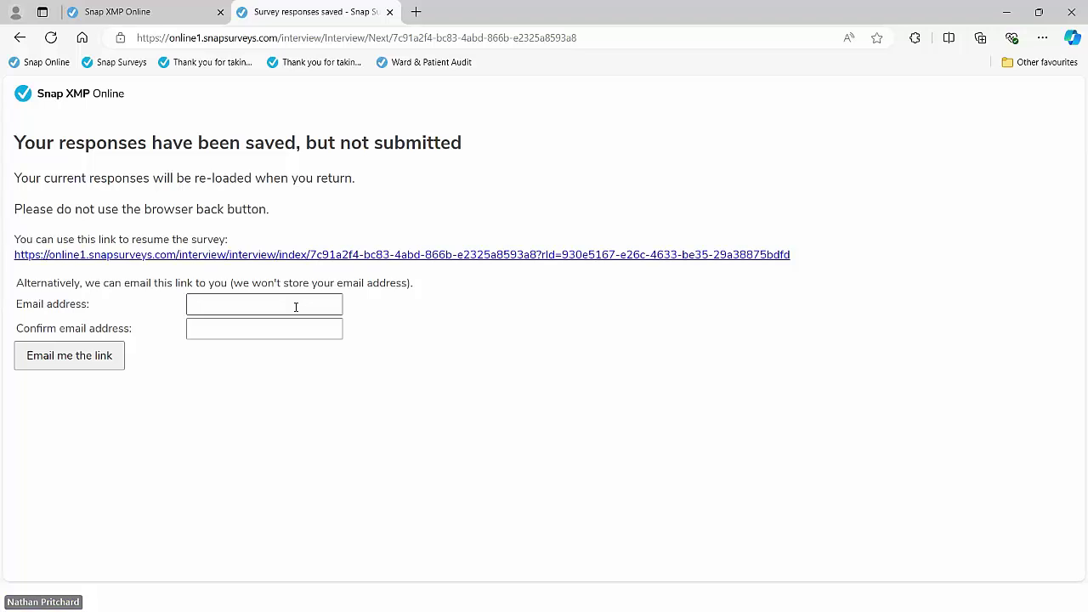
pyautogui.click(459, 255)
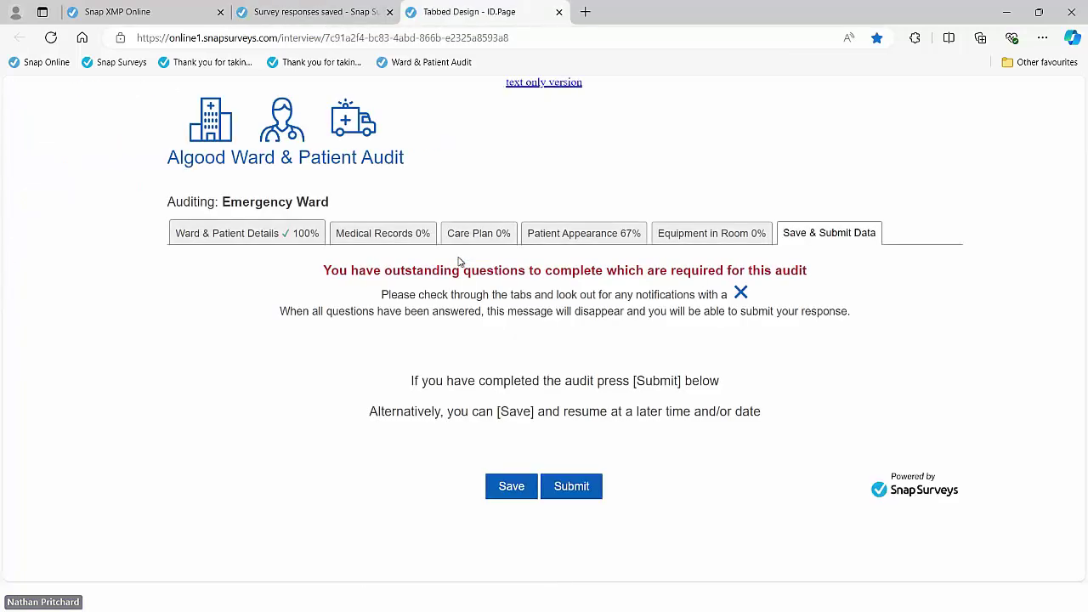
pyautogui.click(567, 241)
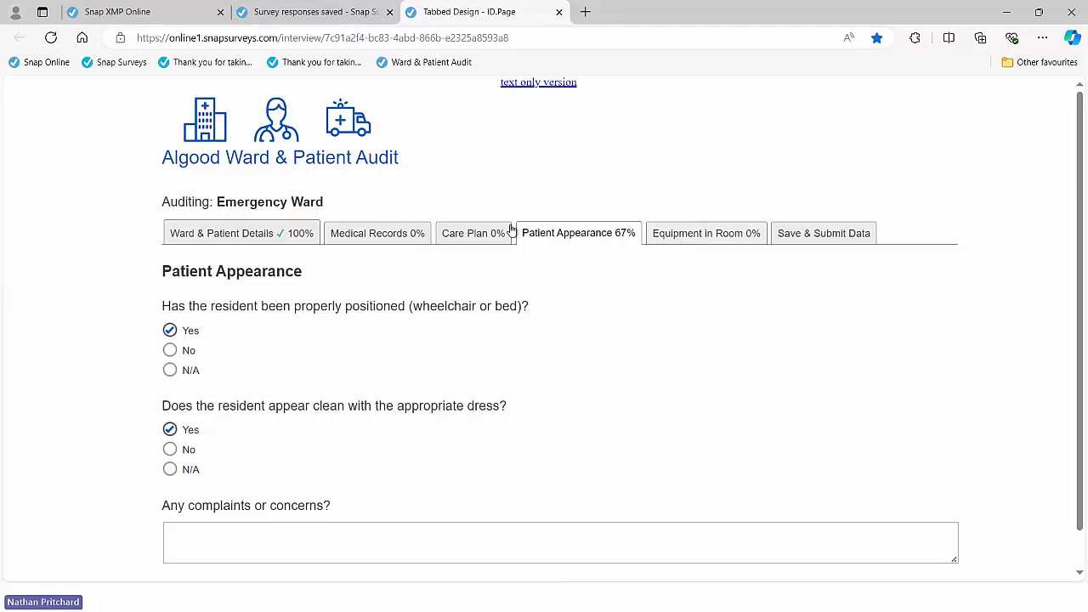
pyautogui.click(302, 238)
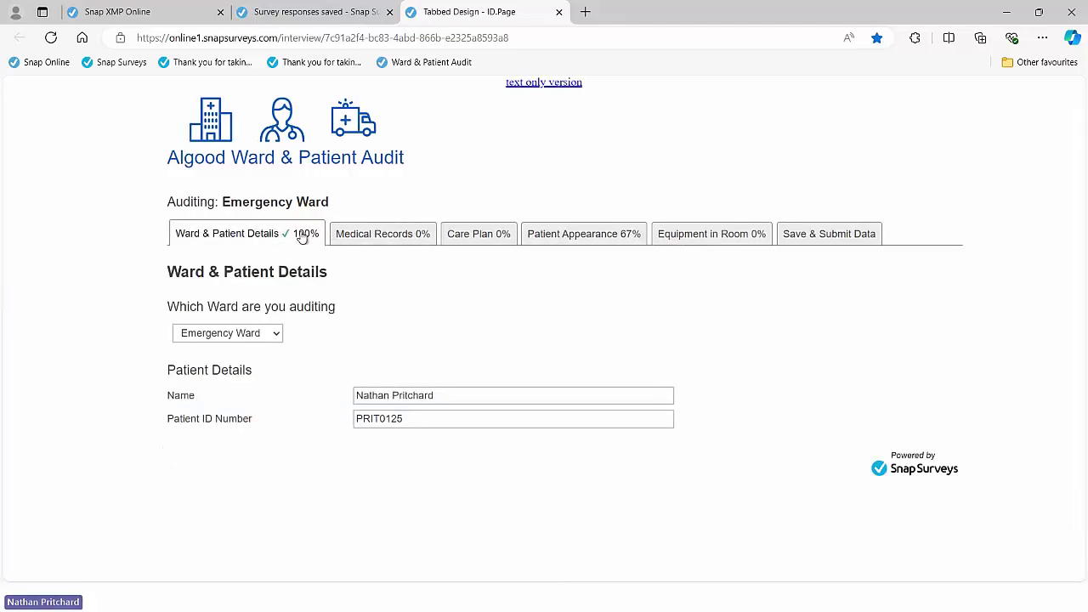
# Step: Switch back to Snap Desktop and examine how page breaks separate the sections from the submit page up to Care Plan
pyautogui.hotkey('alt', 'Tab')
pyautogui.hotkey('alt', 'Tab')
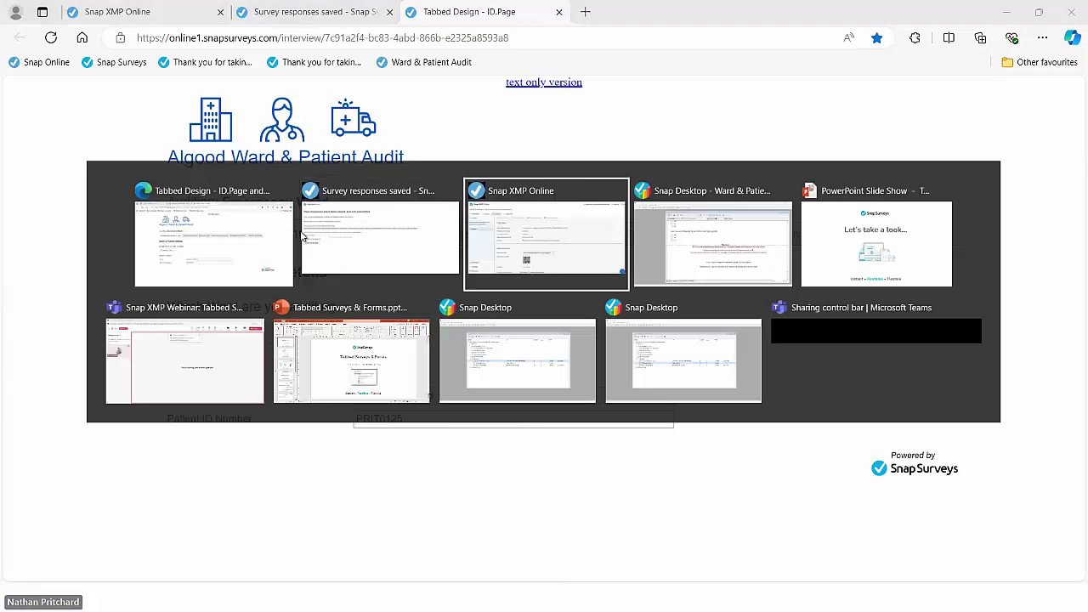
pyautogui.hotkey('alt', 'Tab')
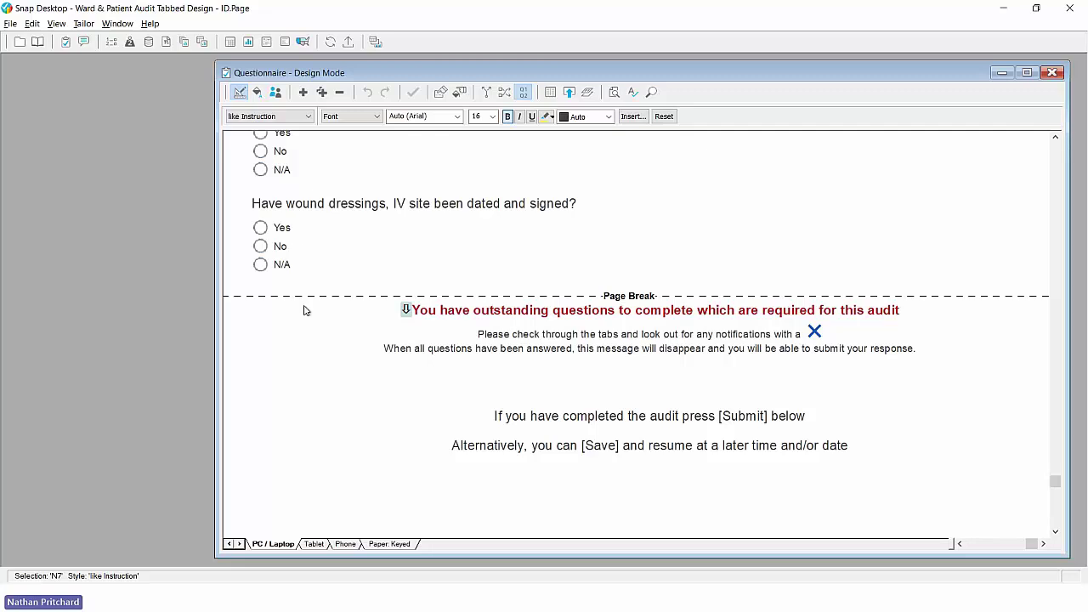
pyautogui.scroll(5, 305, 311)
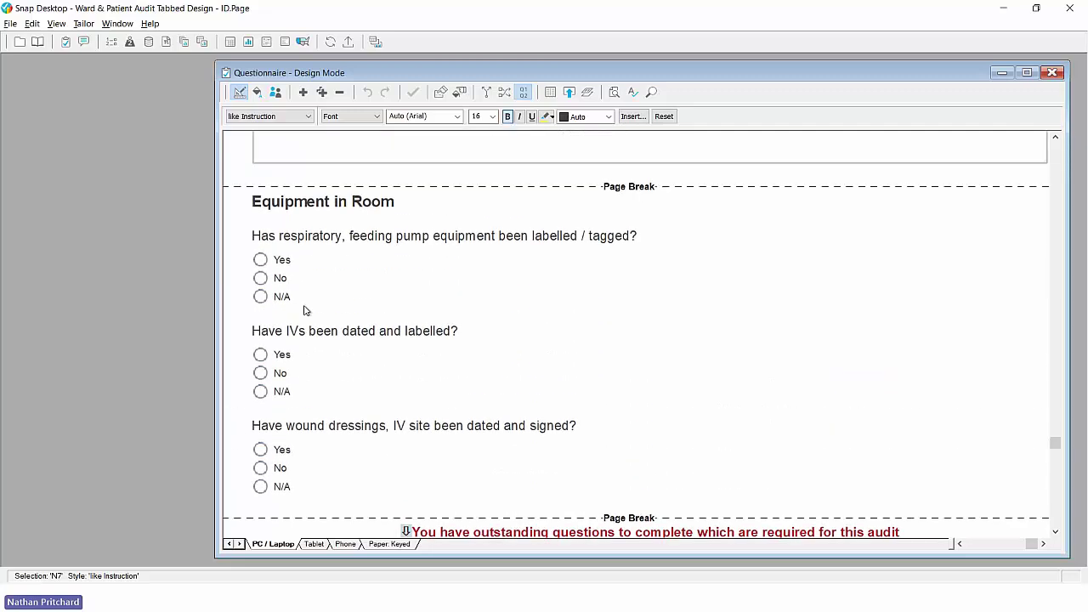
pyautogui.scroll(-4, 305, 310)
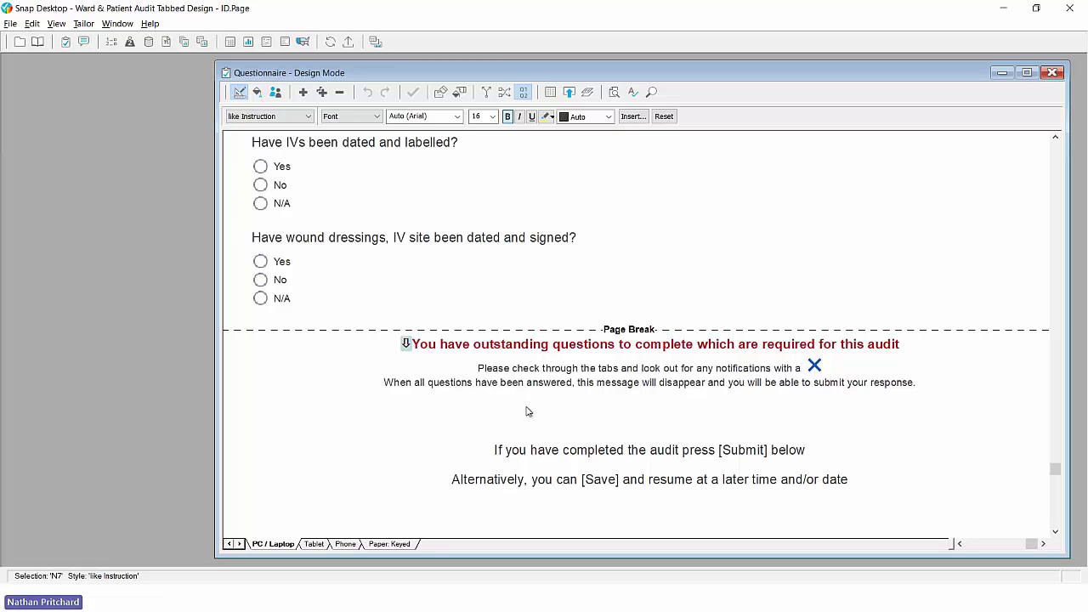
pyautogui.scroll(5, 526, 412)
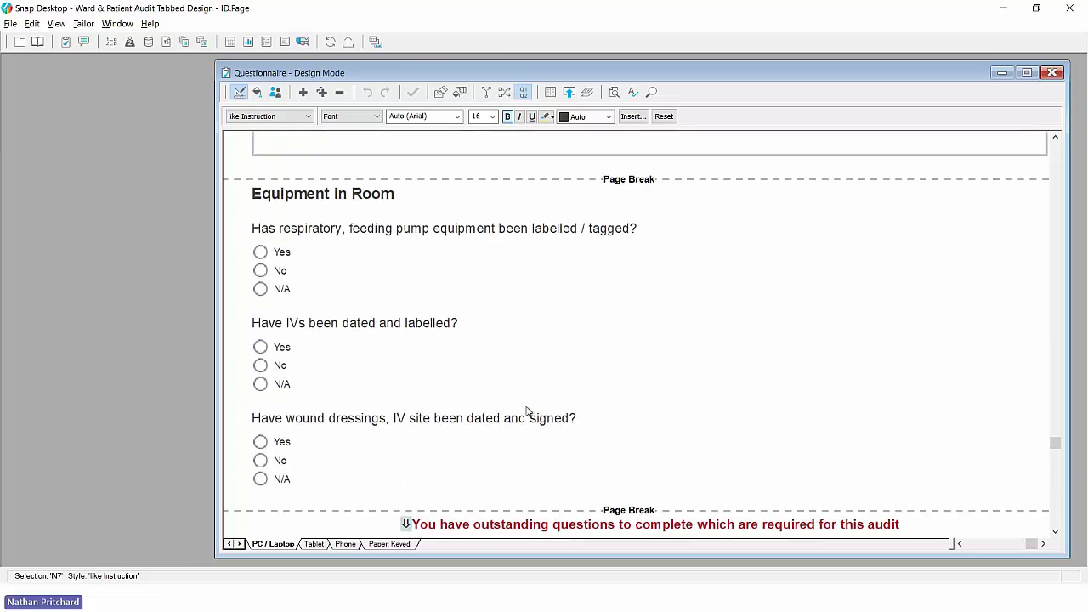
pyautogui.scroll(8, 526, 411)
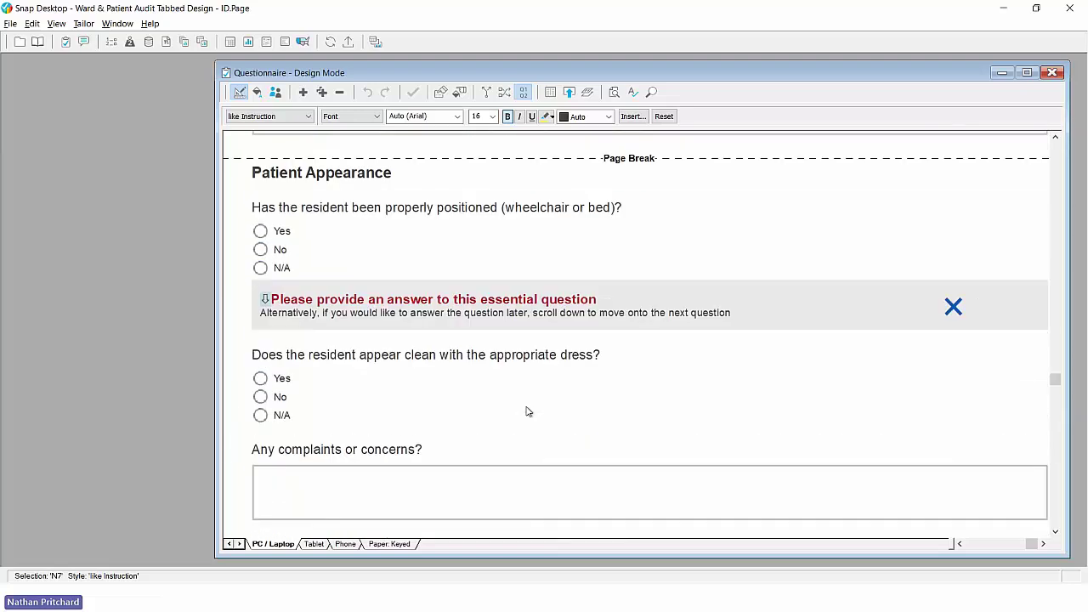
pyautogui.scroll(5, 526, 412)
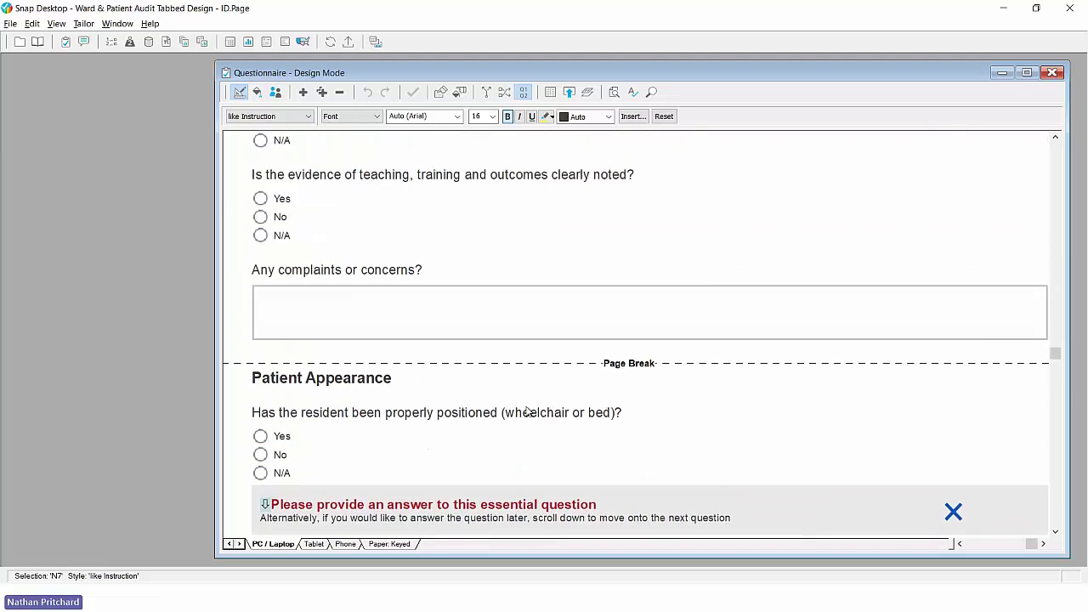
pyautogui.scroll(6, 526, 411)
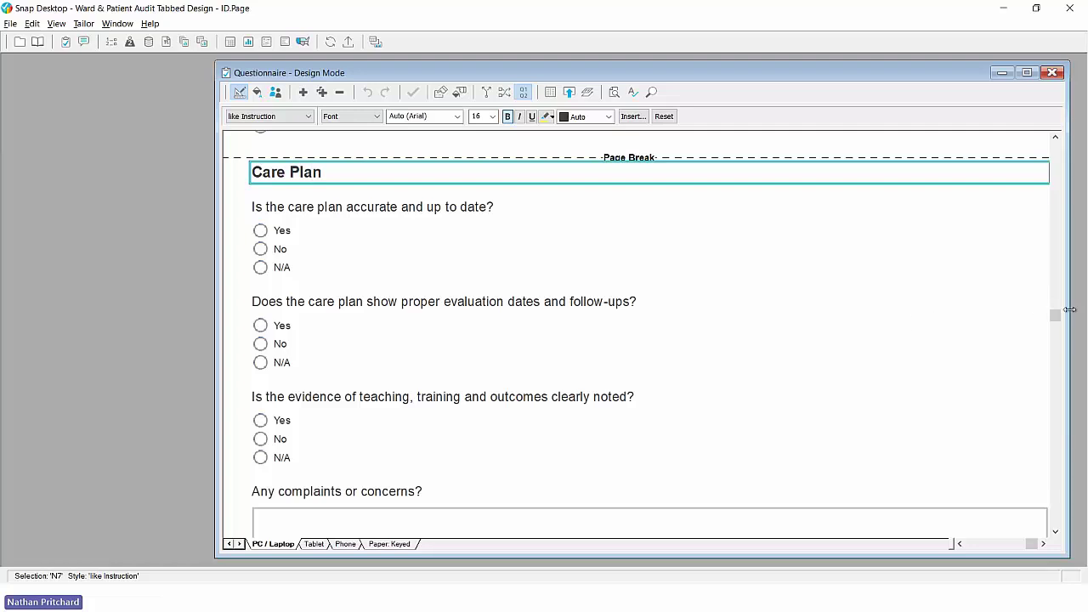
# Step: Select the "Auditing: {Ward}" question that holds the tab headings near the start of the questionnaire
pyautogui.moveTo(1054, 313); pyautogui.dragTo(1040, 177)
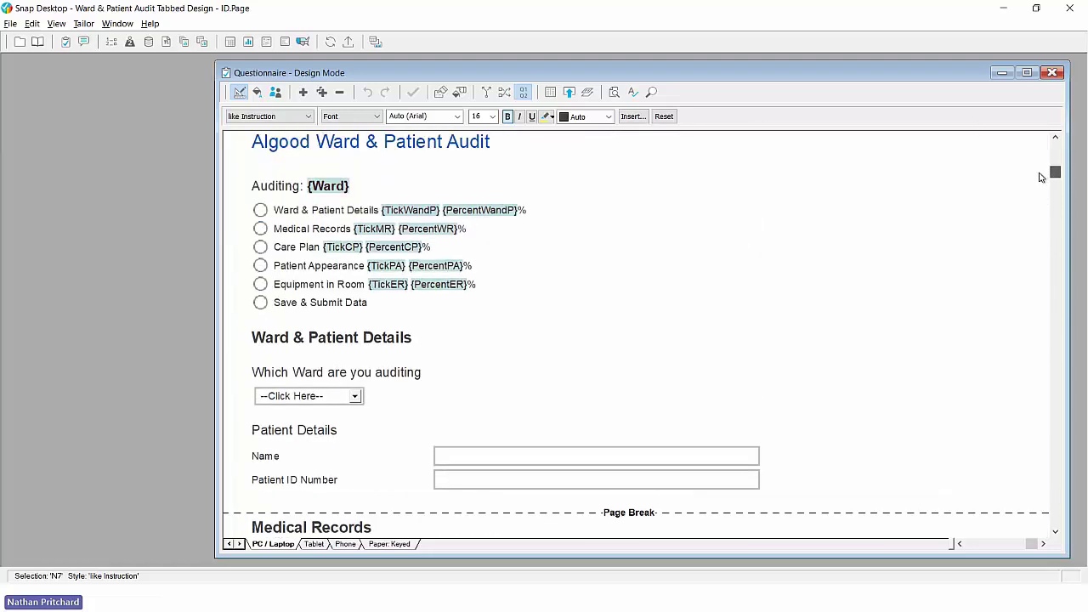
pyautogui.click(268, 185)
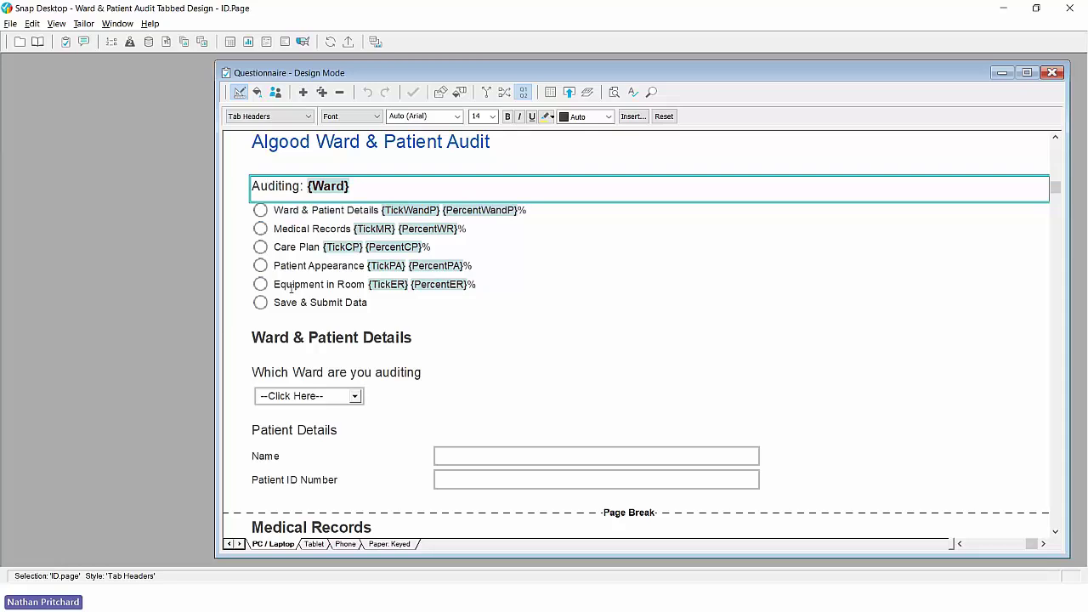
# Step: Examine the tab options under "Auditing: {Ward}" and how they relate to the Ward & Patient Details and Medical Records sections
pyautogui.scroll(-3, 291, 289)
pyautogui.scroll(-2, 291, 289)
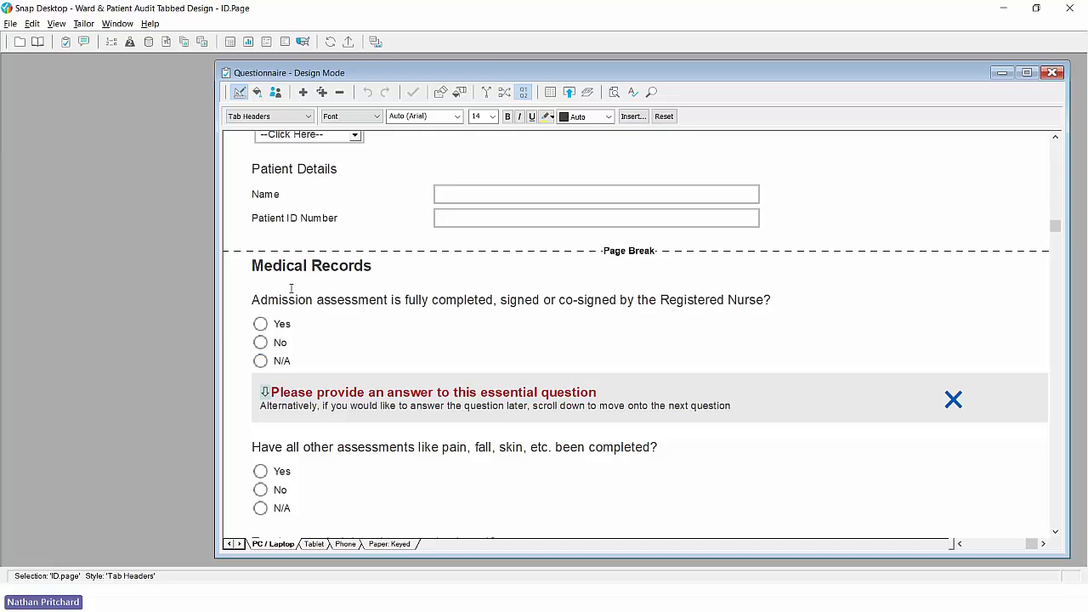
pyautogui.scroll(2, 291, 289)
pyautogui.scroll(3, 290, 289)
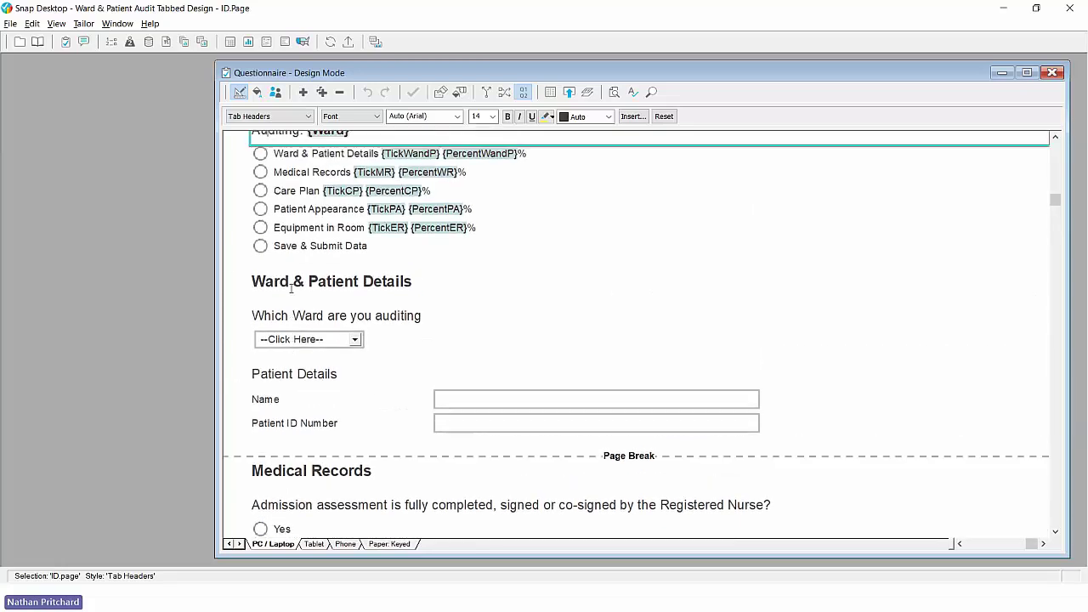
pyautogui.scroll(2, 290, 289)
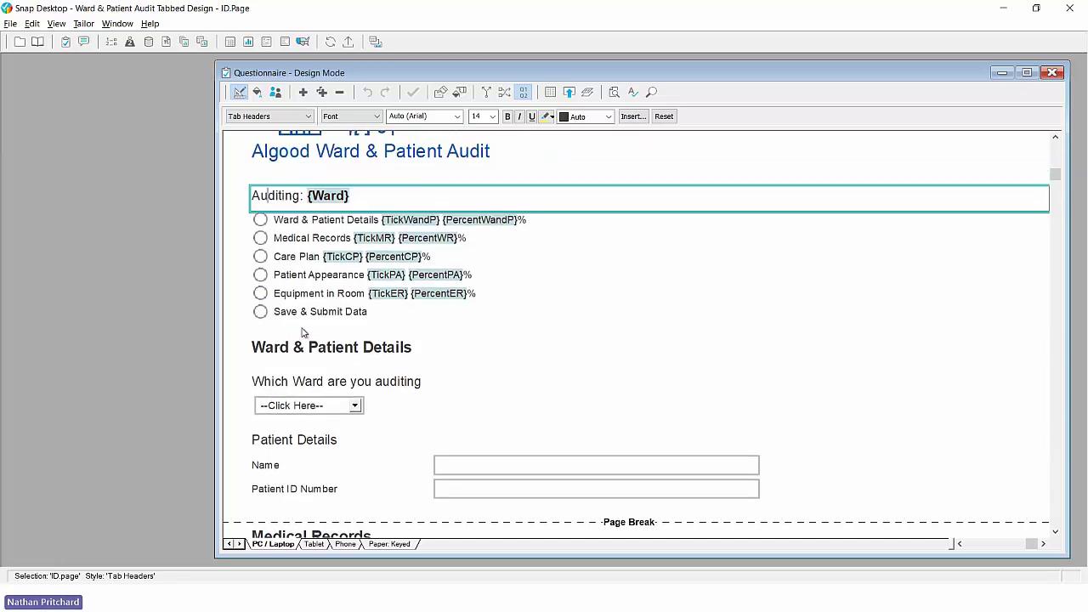
pyautogui.scroll(-3, 301, 349)
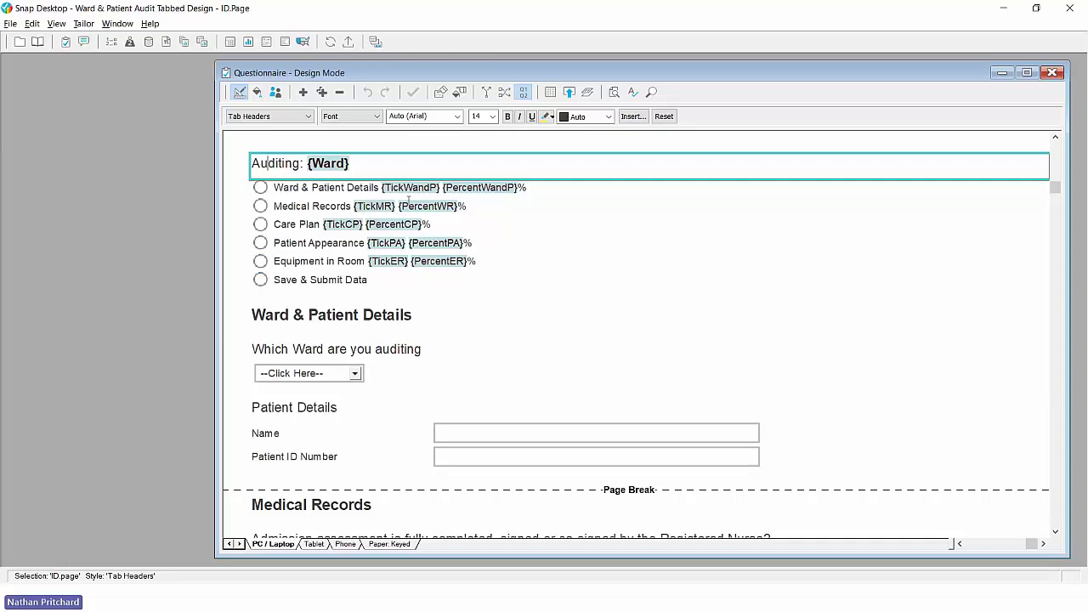
pyautogui.click(358, 164)
# Step: Switch to the Snap Desktop survey overview and create an online survey named "Tab Example" from the Blank Template in the Webinars folder
pyautogui.hotkey('alt', 'Tab')
pyautogui.hotkey('alt', 'Tab')
pyautogui.hotkey('alt', 'Tab')
pyautogui.hotkey('alt', 'Tab')
pyautogui.hotkey('alt', 'Tab')
pyautogui.hotkey('alt', 'Tab')
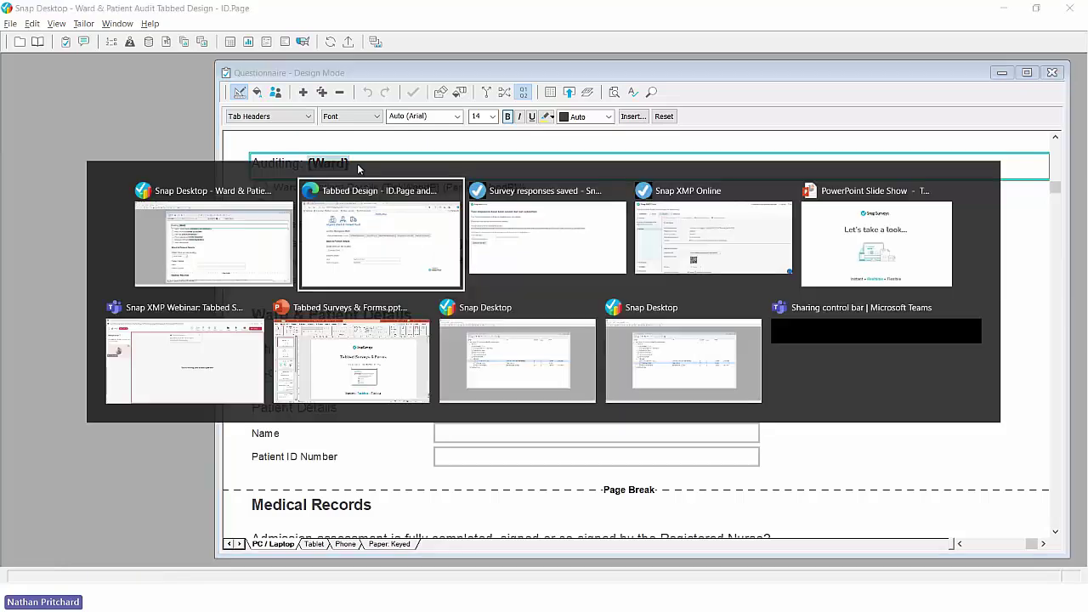
pyautogui.hotkey('alt', 'Tab')
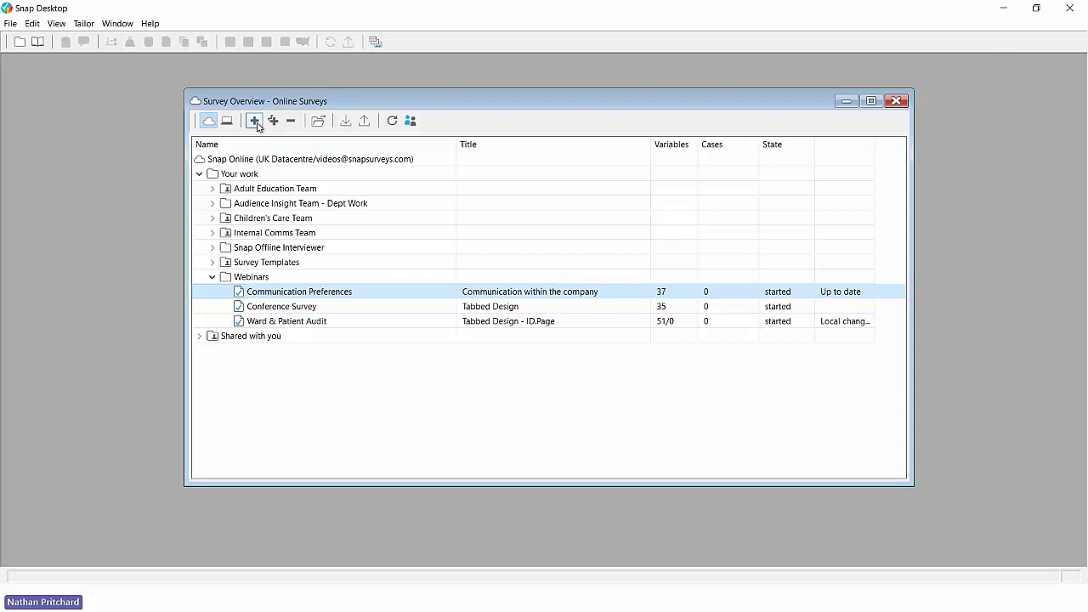
pyautogui.click(255, 122)
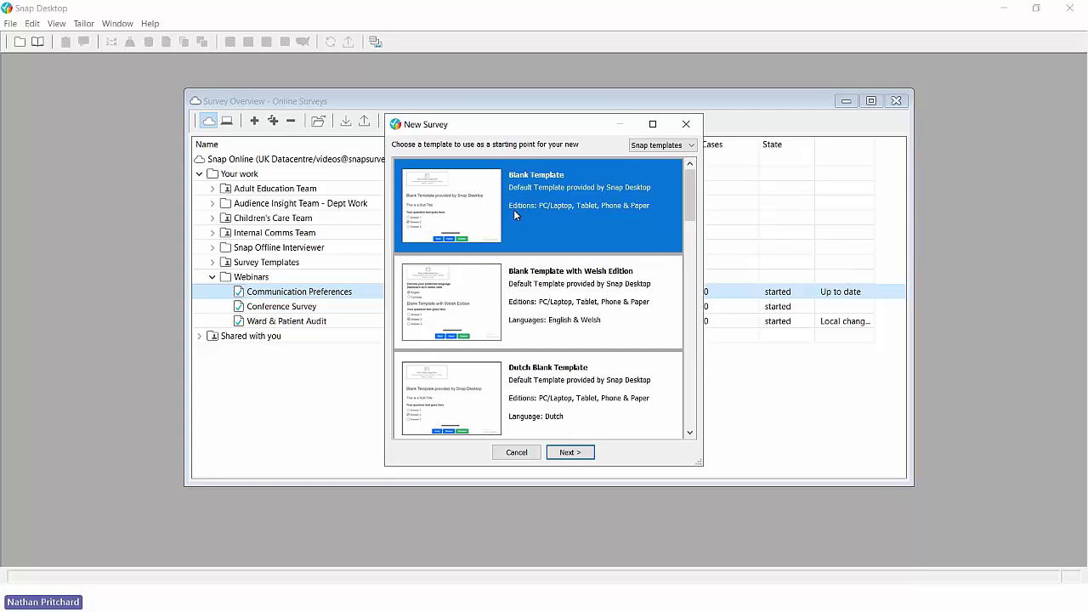
pyautogui.click(583, 452)
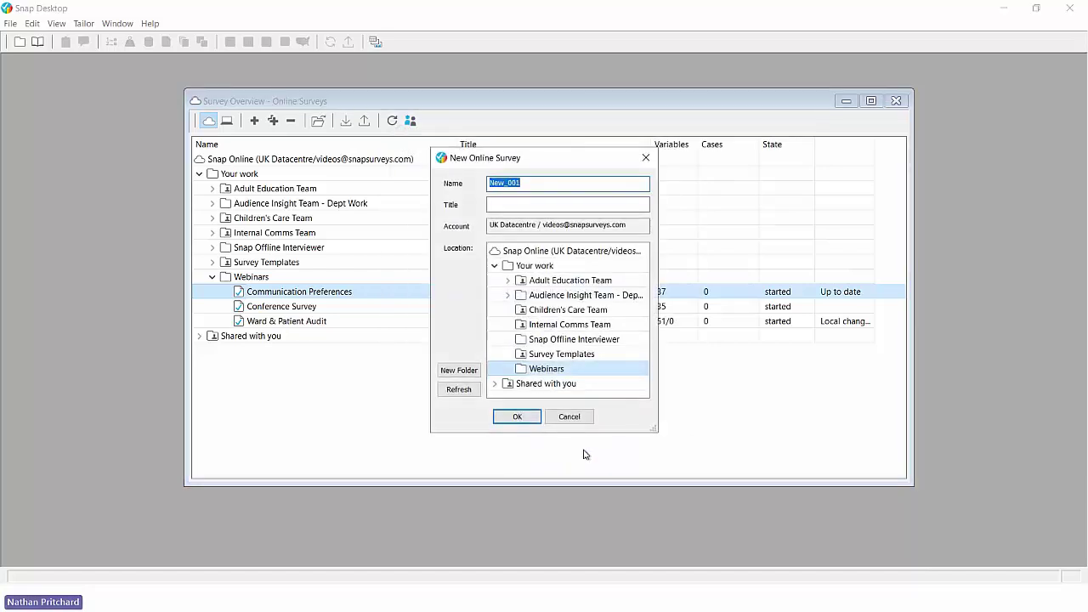
pyautogui.write('Tab Example')
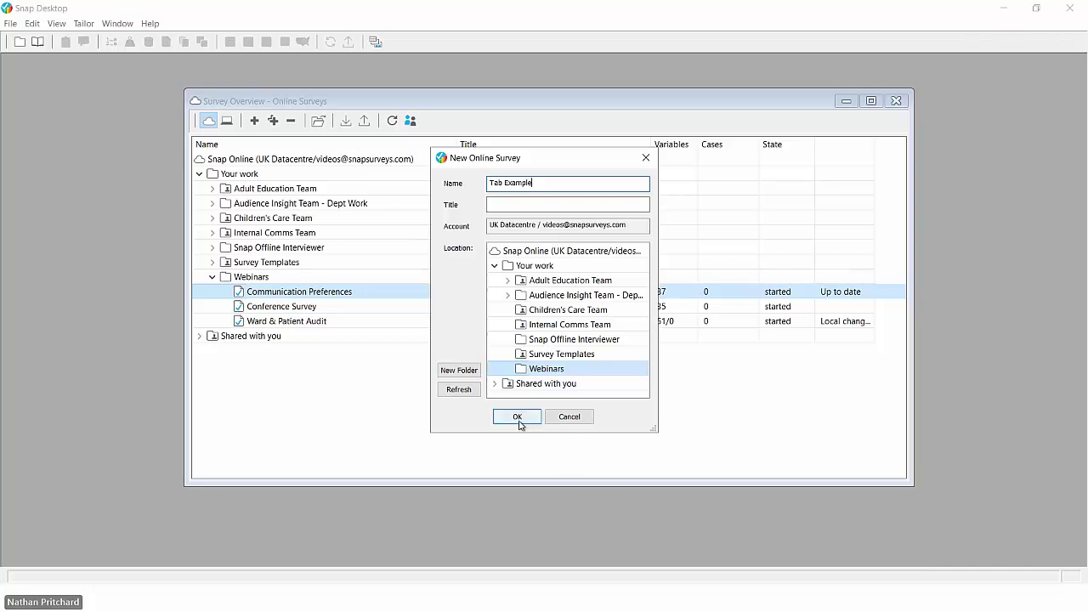
pyautogui.click(518, 416)
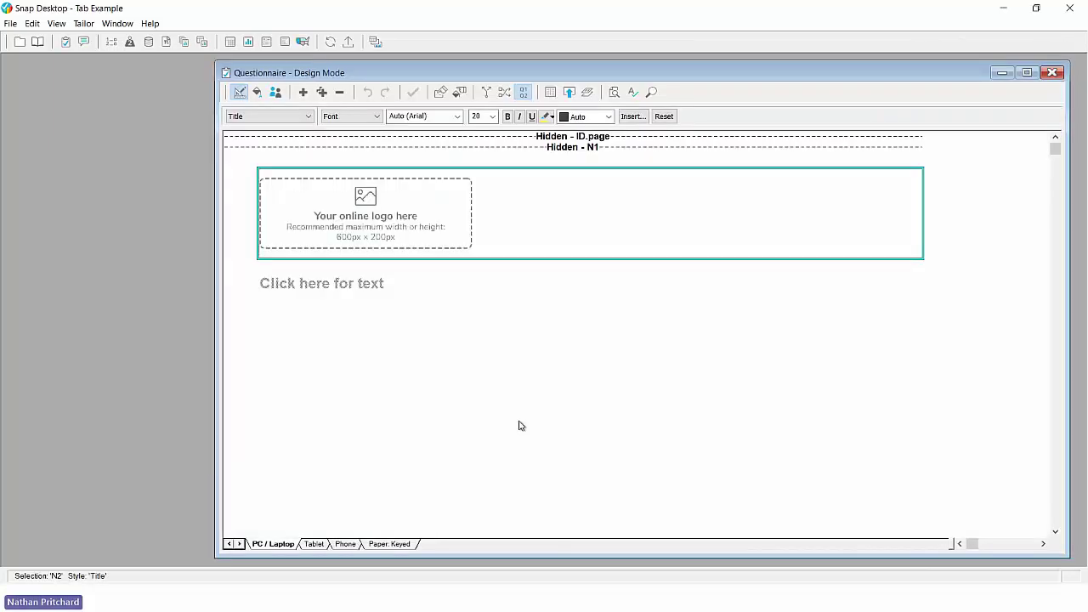
# Step: Show the hidden ID.page tab header question at the start of the questionnaire
pyautogui.click(618, 143)
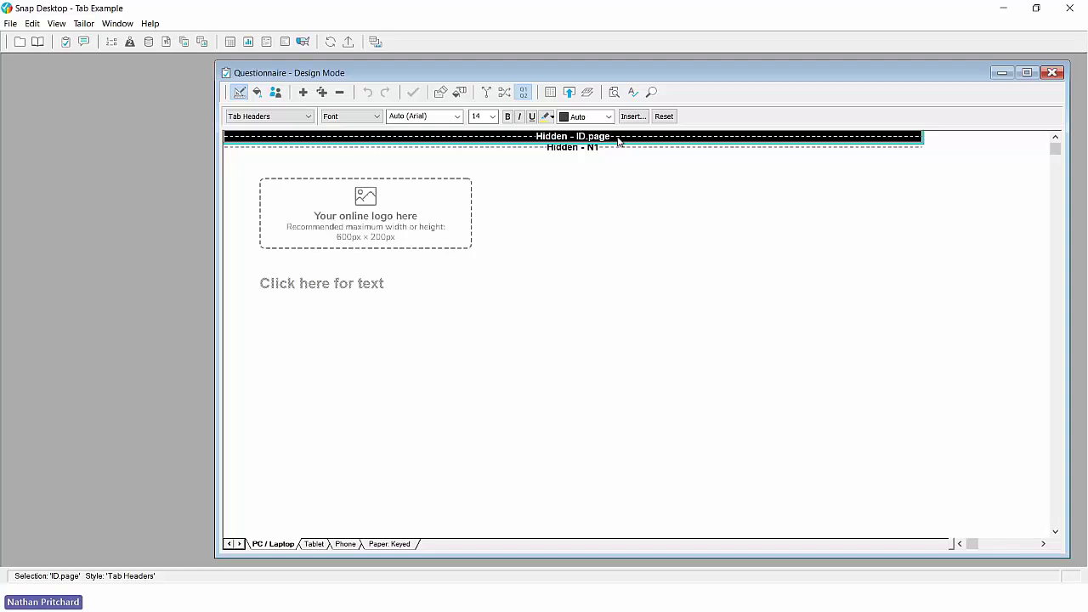
pyautogui.rightClick(619, 143)
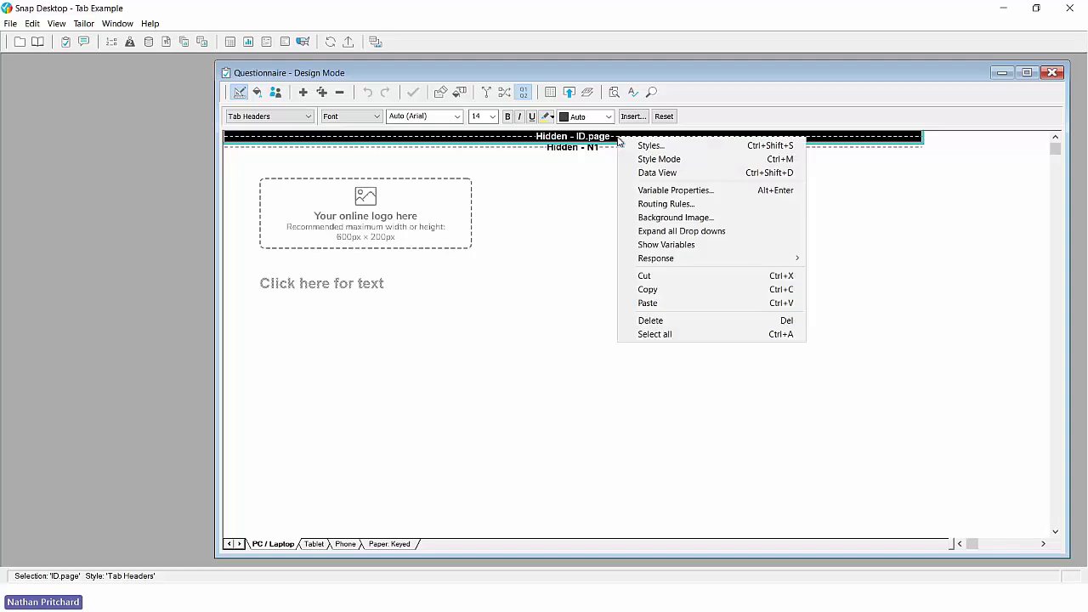
pyautogui.click(669, 246)
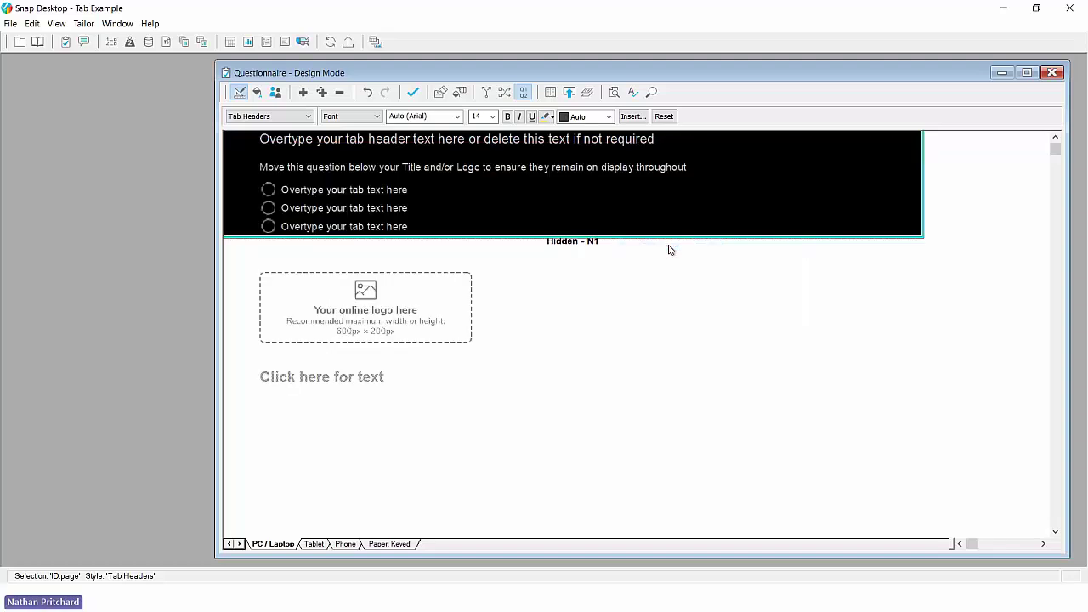
# Step: Move the tab header question below the logo and the subtitle placeholder
pyautogui.click(569, 147)
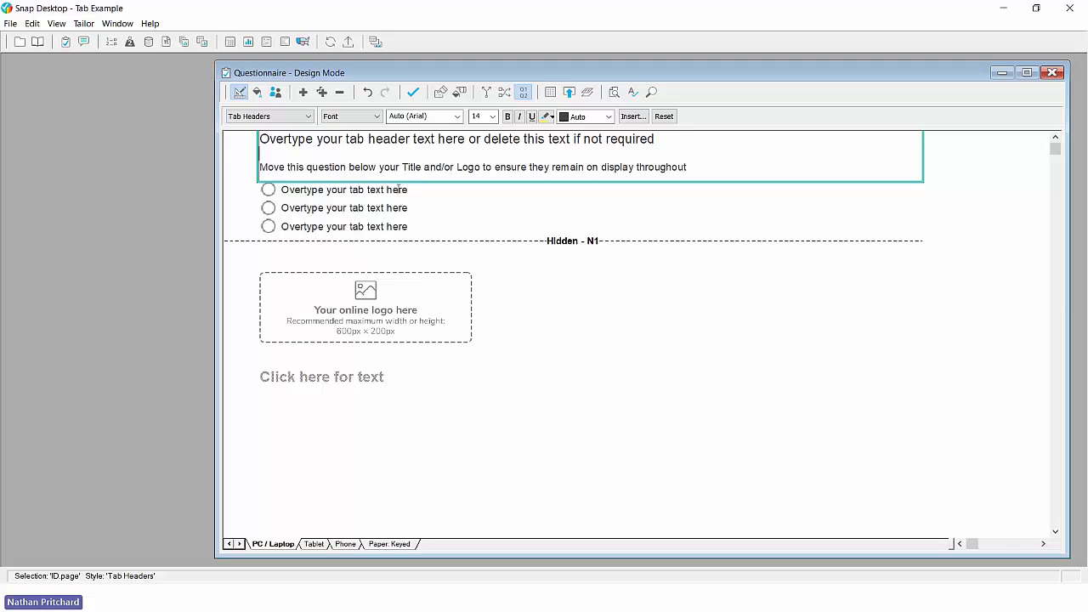
pyautogui.hotkey('alt', 'Down')
pyautogui.hotkey('alt', 'Down')
pyautogui.hotkey('alt', 'Down')
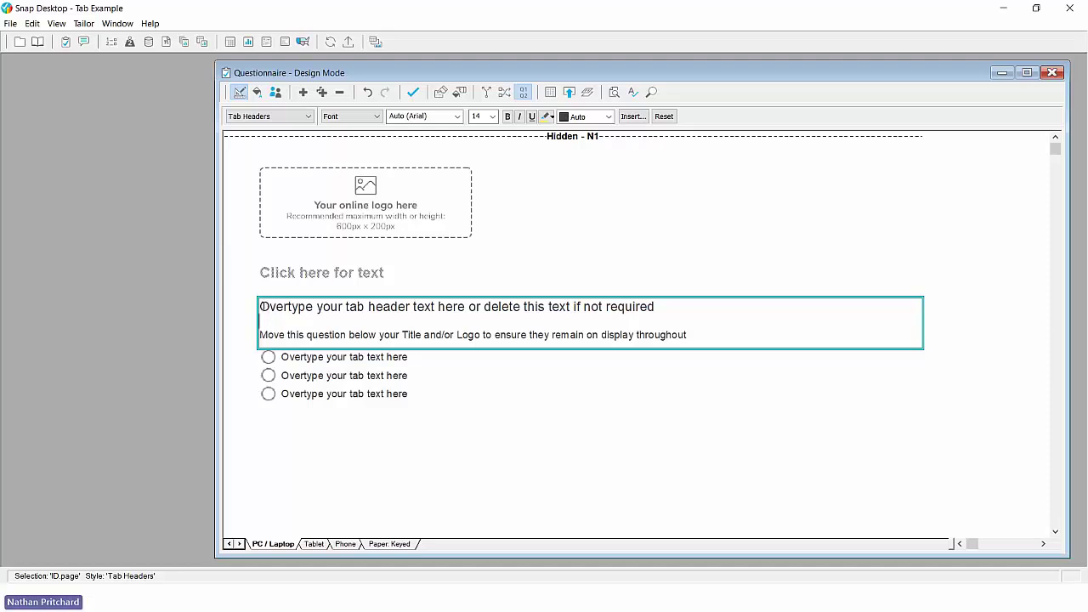
# Step: Enter "Tab Example" as the subtitle and replace the tab header text with "Audit"
pyautogui.click(265, 274)
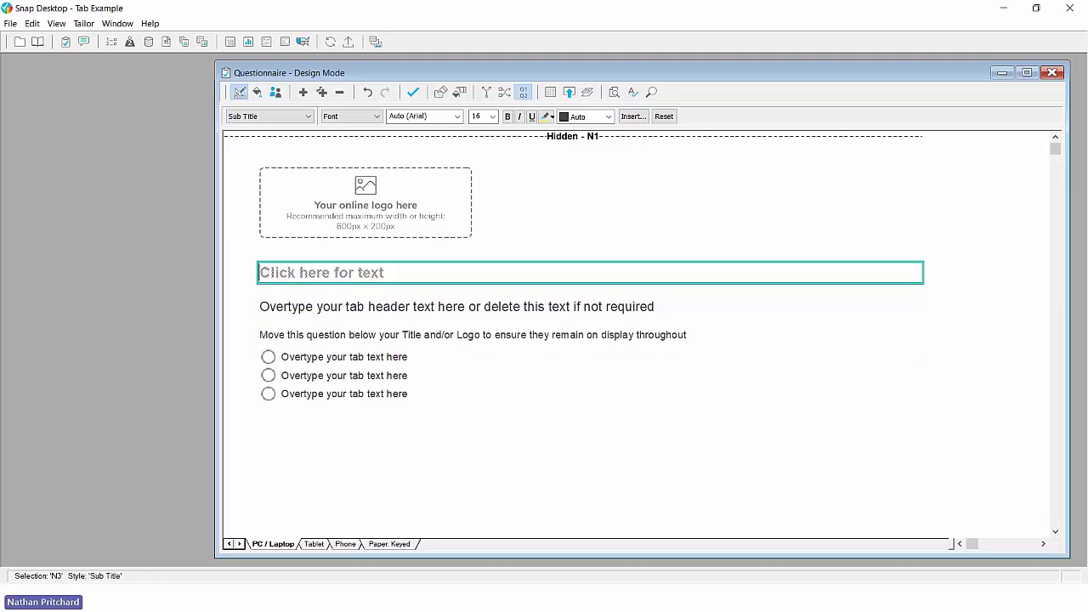
pyautogui.write('Tab Example')
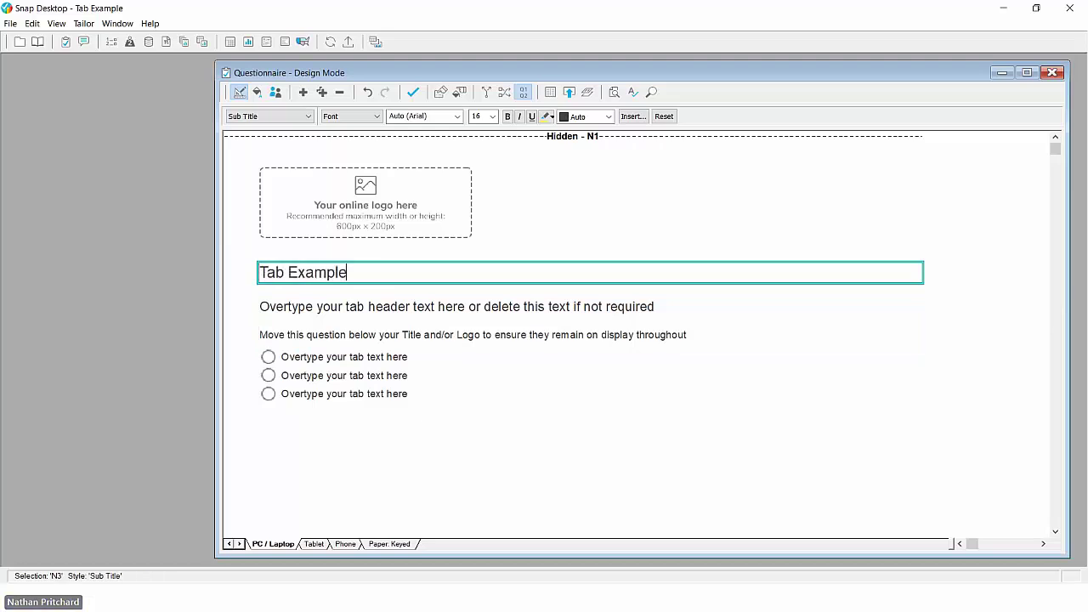
pyautogui.moveTo(260, 306); pyautogui.dragTo(690, 342)
pyautogui.write('Audit')
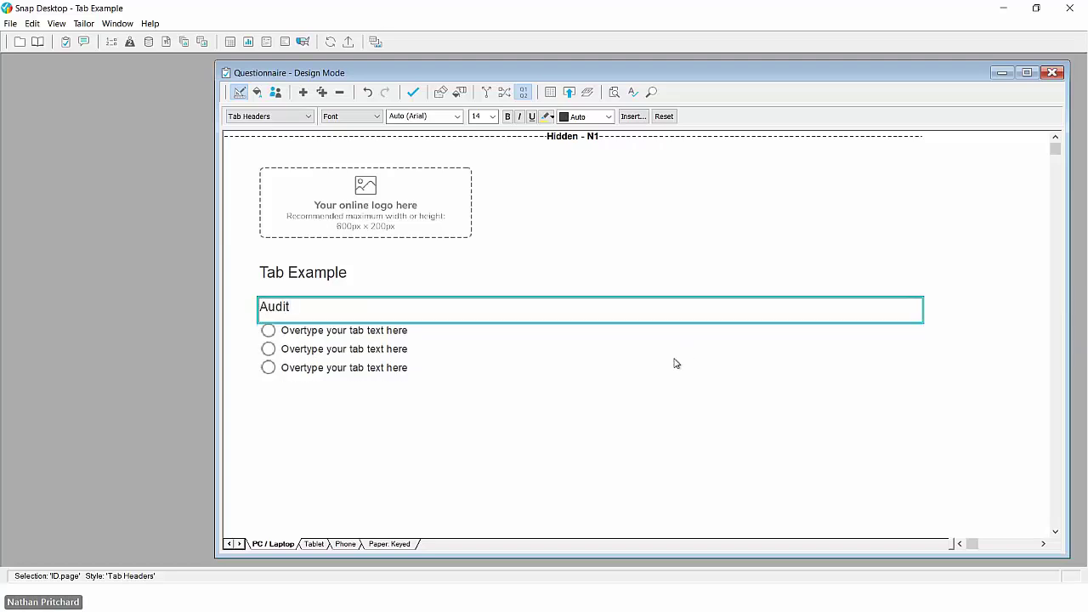
# Step: Label the tab options "Tab 1", "Tab 2" and "Tab 3" and remove the leftover placeholder options
pyautogui.click(411, 328)
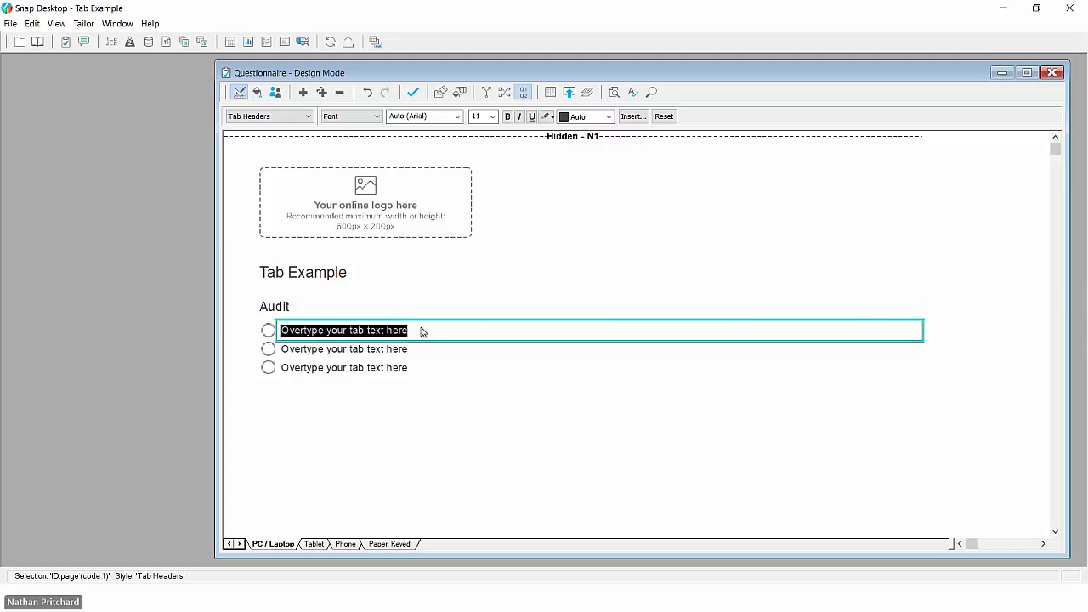
pyautogui.write('Tab 1')
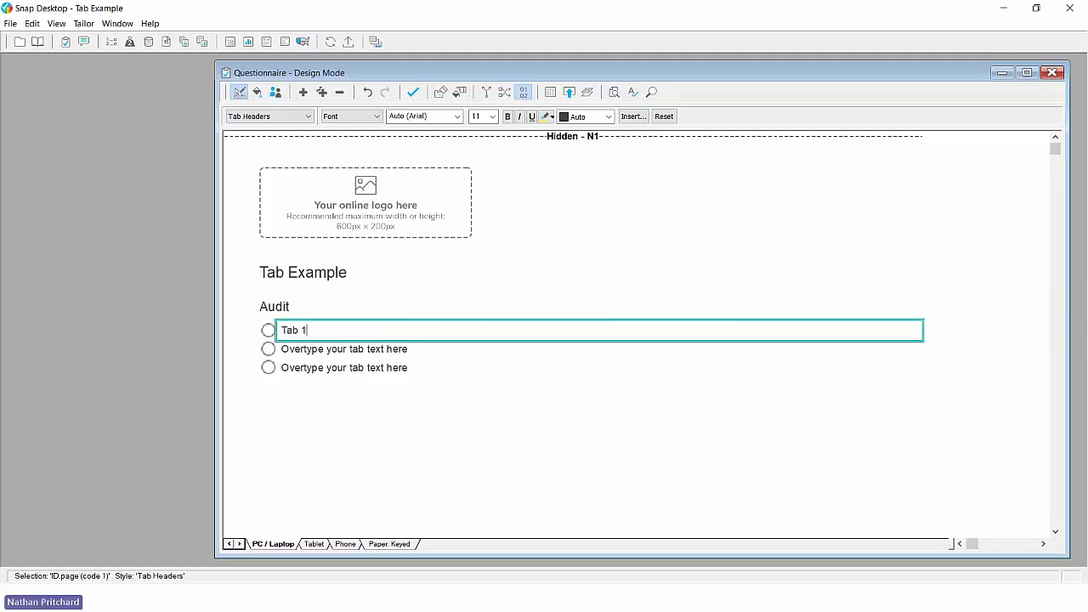
pyautogui.press('Return')
pyautogui.write('Tab 2')
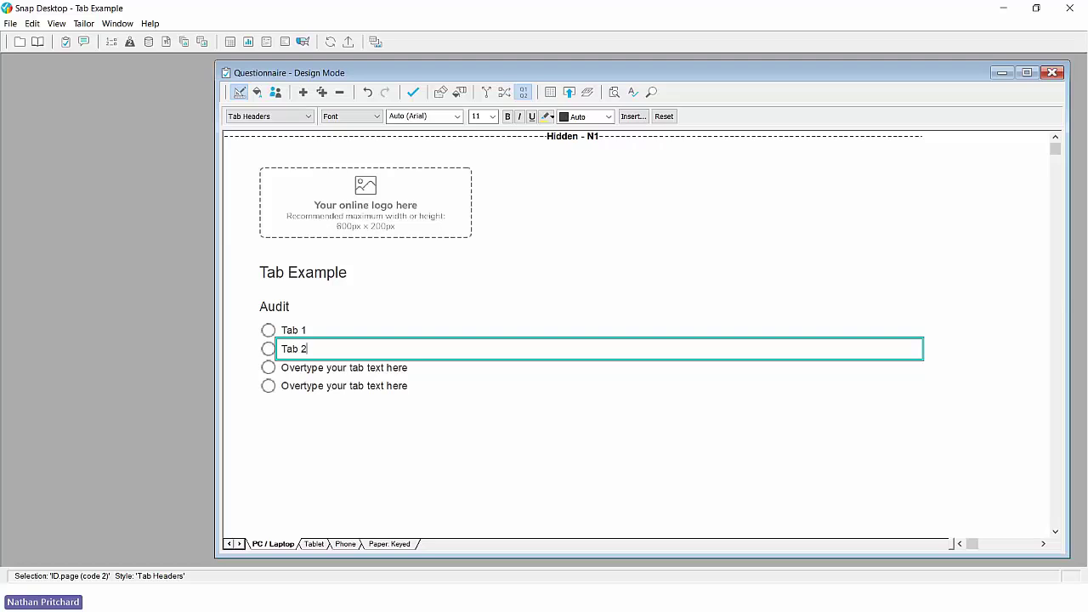
pyautogui.press('Return')
pyautogui.write('Tab 3')
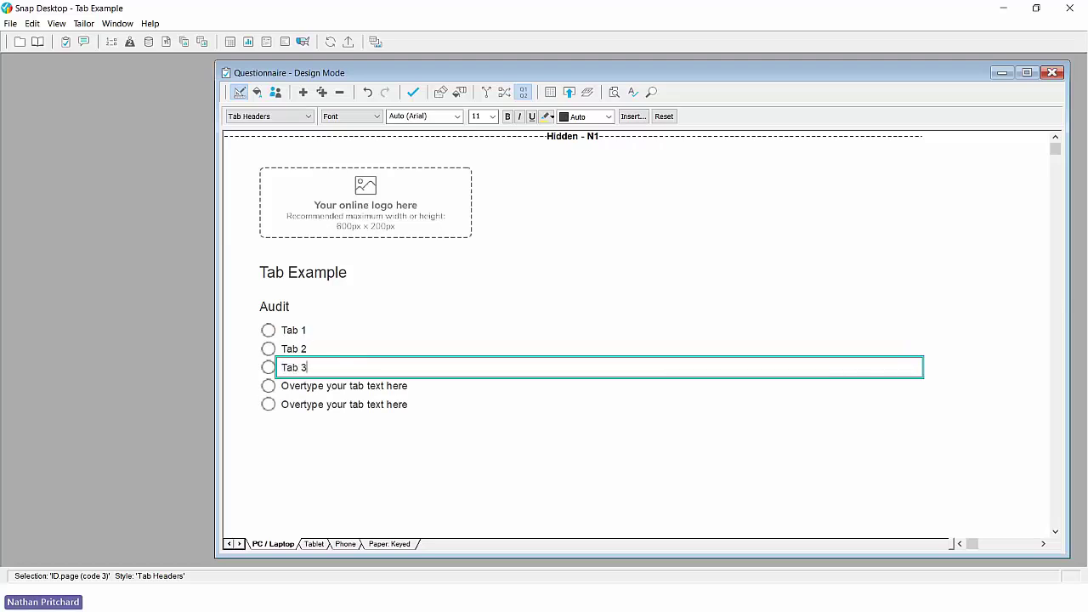
pyautogui.click(380, 385)
pyautogui.press('Delete')
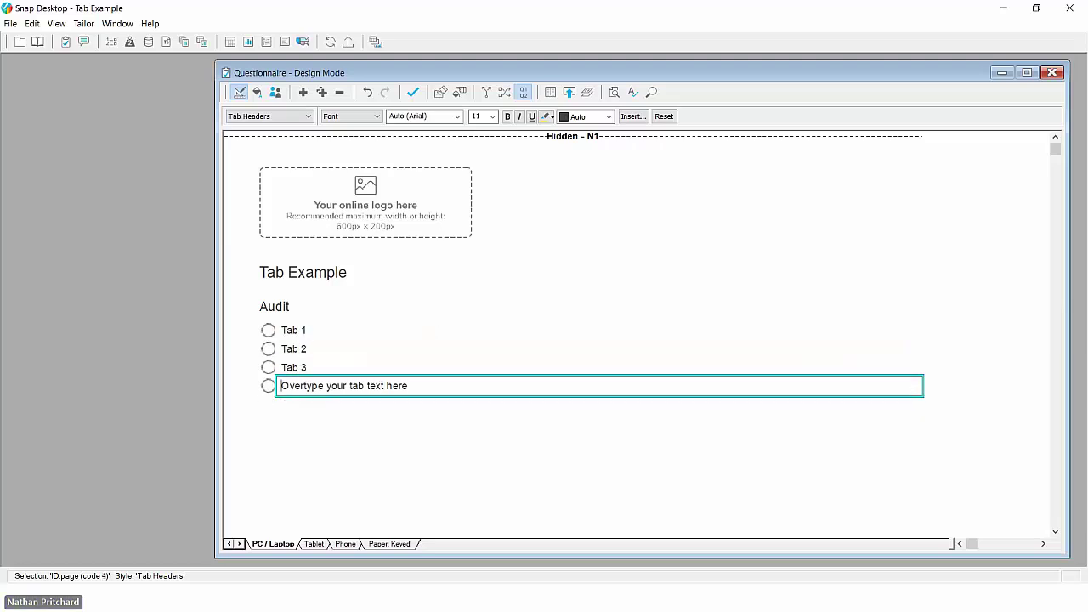
pyautogui.press('BackSpace')
# Step: Add a single choice question "I'm a question" below the tabs with the answers 1, 2, 3 and 4
pyautogui.click(381, 388)
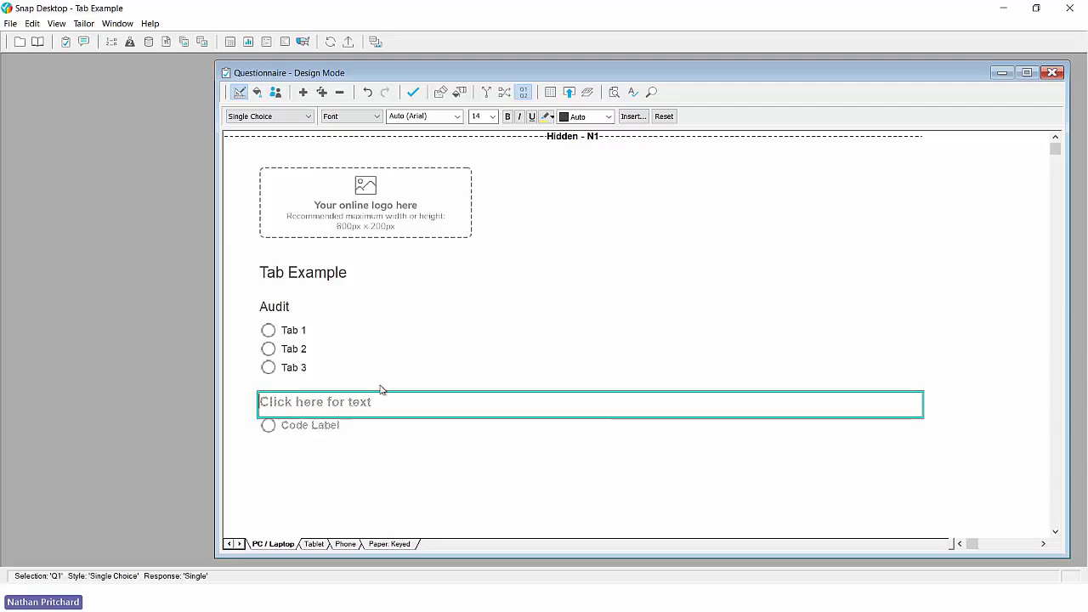
pyautogui.scroll(-1, 381, 389)
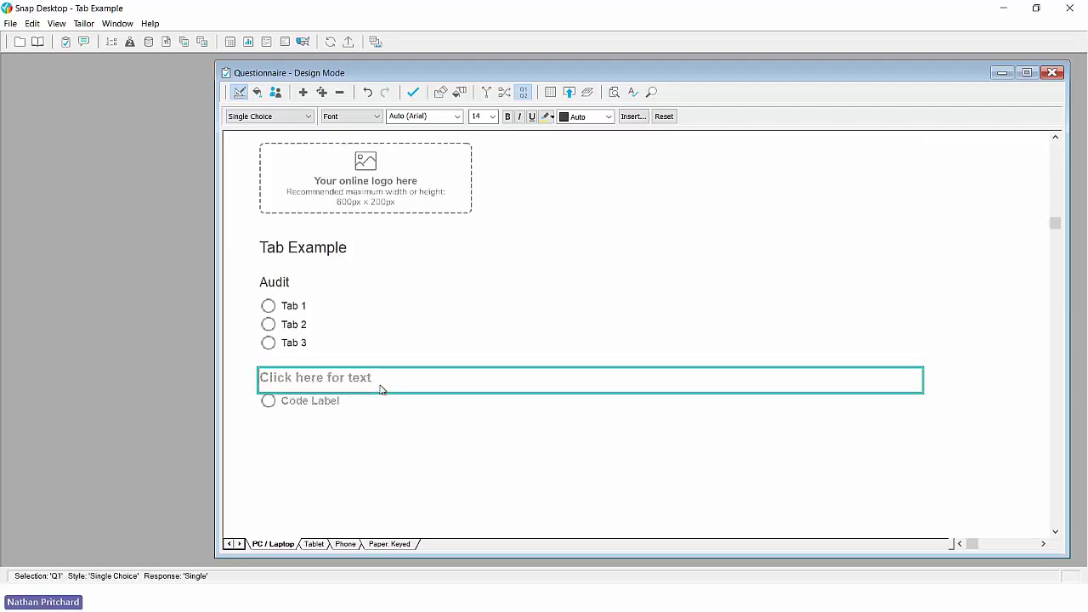
pyautogui.write("I'm a question")
pyautogui.press('Return')
pyautogui.write('1')
pyautogui.press('Return')
pyautogui.write('2')
pyautogui.press('Return')
pyautogui.write('3')
pyautogui.press('Return')
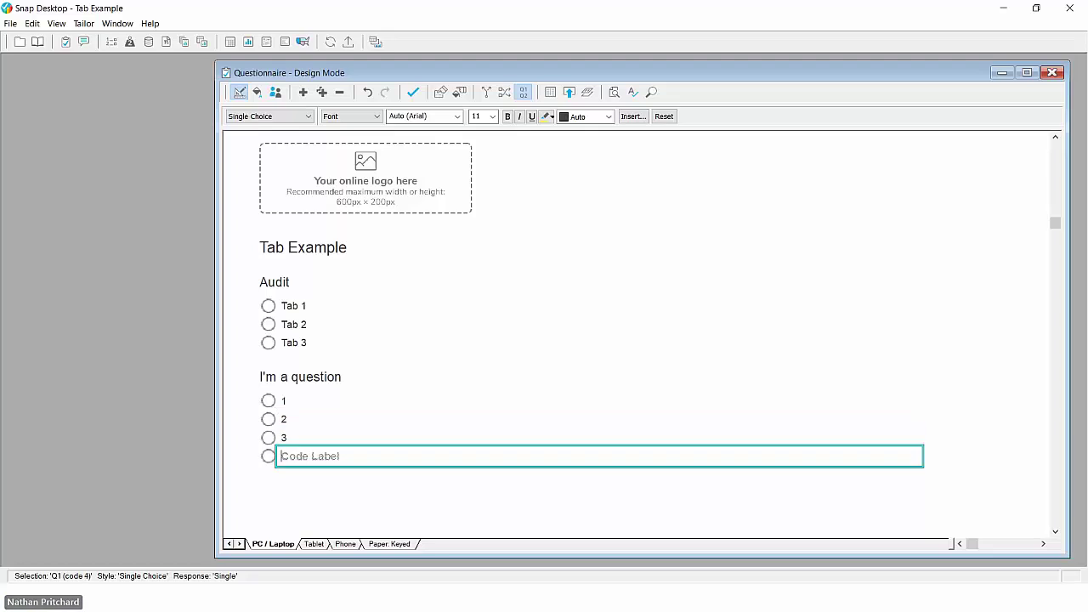
pyautogui.write('4')
pyautogui.press('Return')
# Step: Add a second single choice question "And so am I" with the answers A, B, C and D
pyautogui.press('Return')
pyautogui.write('And so am I')
pyautogui.press('Return')
pyautogui.write('A')
pyautogui.press('Return')
pyautogui.write('B')
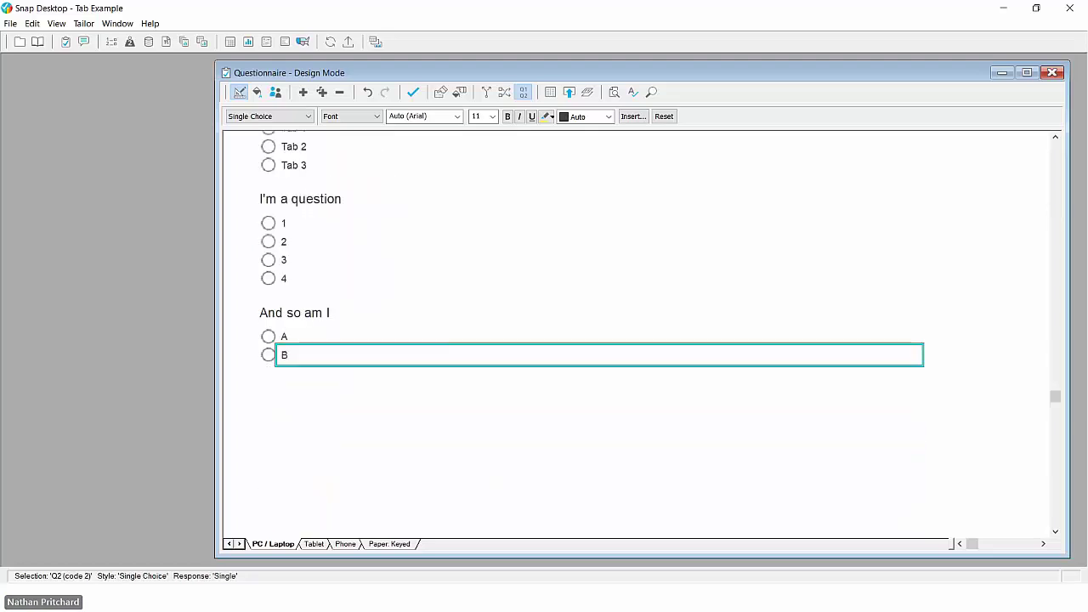
pyautogui.press('Return')
pyautogui.write('C')
pyautogui.press('Return')
pyautogui.write('D')
pyautogui.press('Return')
# Step: Add a third single choice question "This is another question" with the answers AA, BB and CC
pyautogui.press('Return')
pyautogui.write('This is another ')
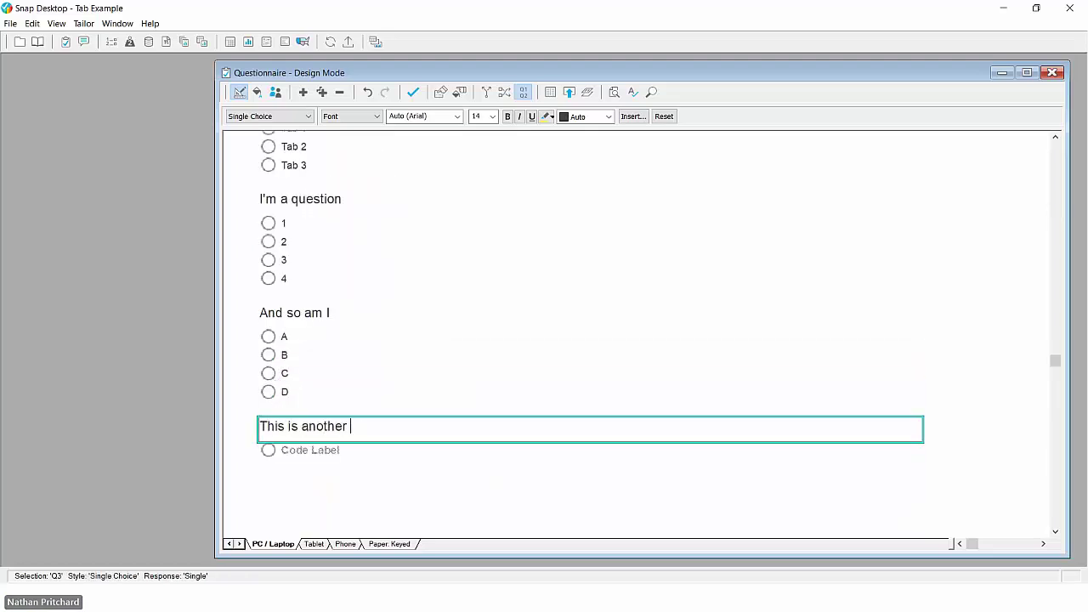
pyautogui.write('question')
pyautogui.press('Return')
pyautogui.write('AA')
pyautogui.press('Return')
pyautogui.write('BB')
pyautogui.press('Return')
pyautogui.write('CC')
pyautogui.press('Return')
# Step: Add a fourth single choice question "Yet another question" with the answers AAA, BBB and CCC
pyautogui.press('Return')
pyautogui.write('Yet ')
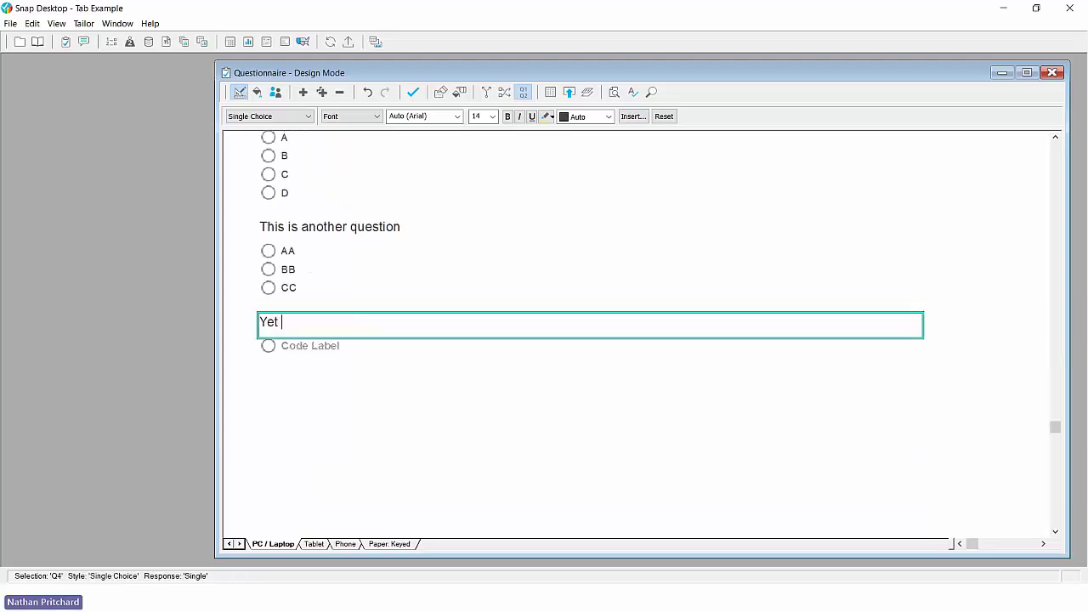
pyautogui.write('another question')
pyautogui.press('Return')
pyautogui.write('AAA')
pyautogui.press('Return')
pyautogui.write('BBB')
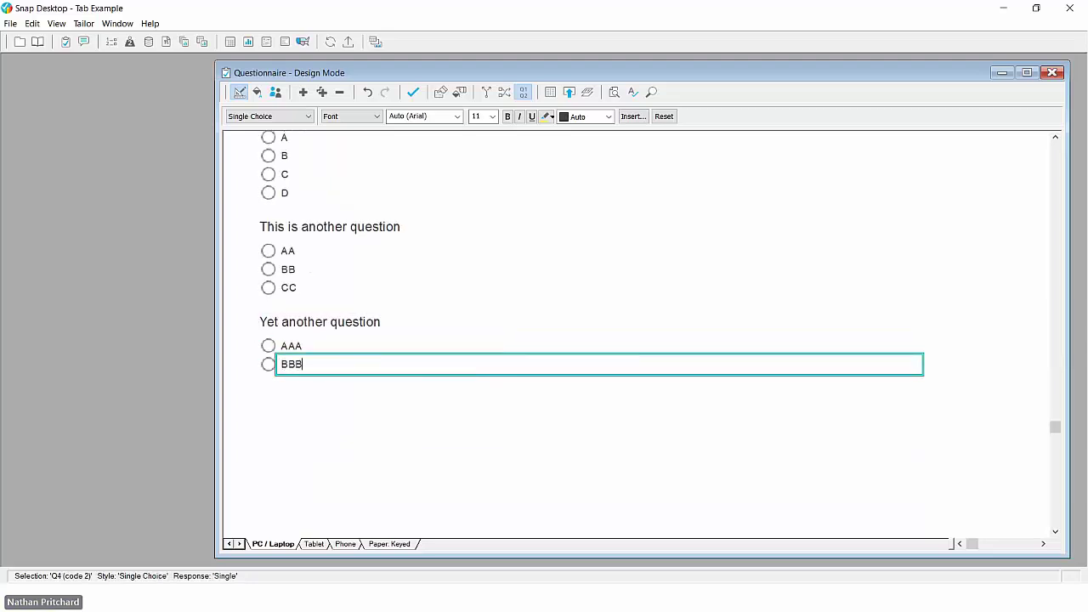
pyautogui.press('Return')
pyautogui.write('CCC')
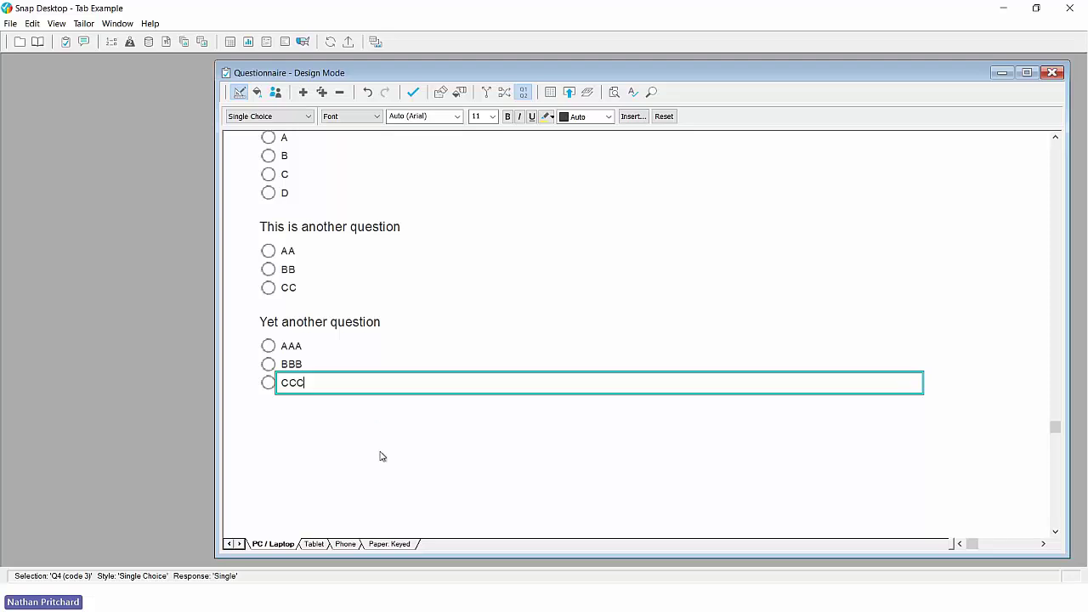
# Step: Insert page breaks before "Yet another question" and before "This is another question"
pyautogui.click(336, 323)
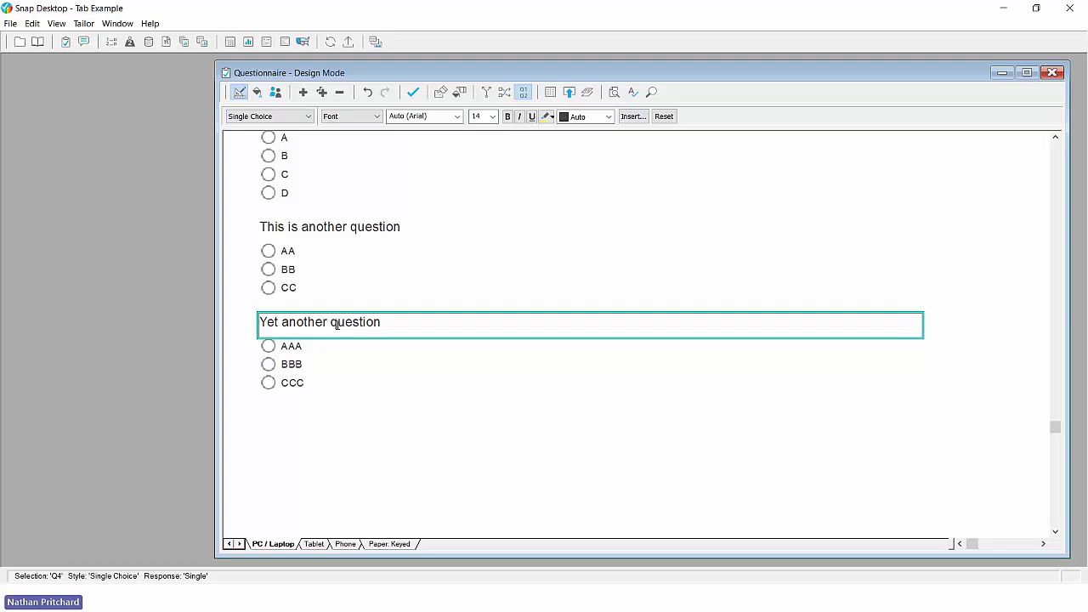
pyautogui.hotkey('ctrl', 'Return')
pyautogui.scroll(2, 357, 391)
pyautogui.click(357, 330)
pyautogui.hotkey('ctrl', 'Return')
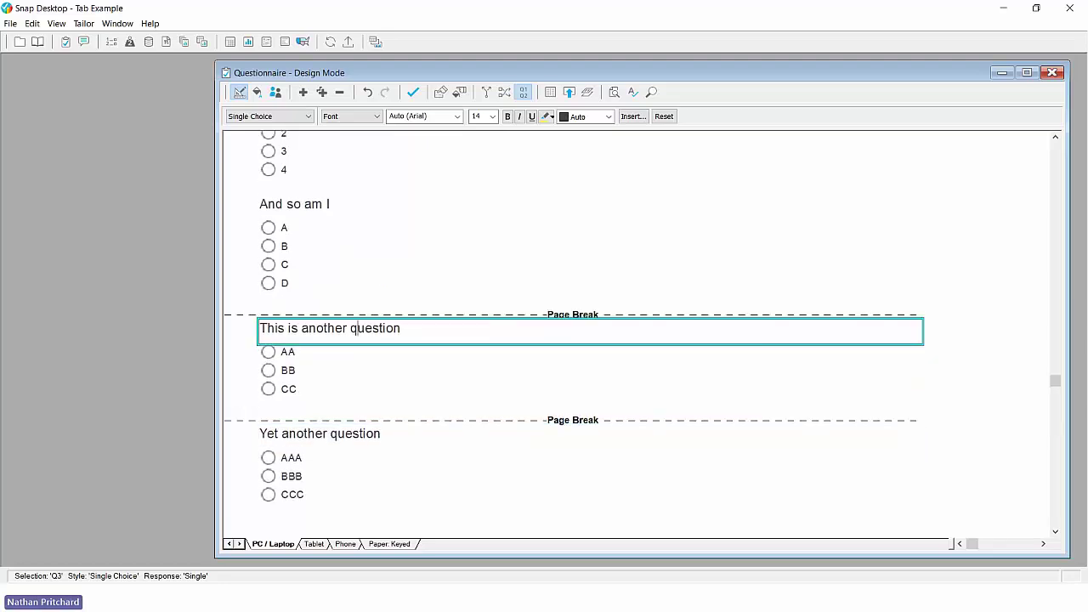
pyautogui.scroll(2, 357, 328)
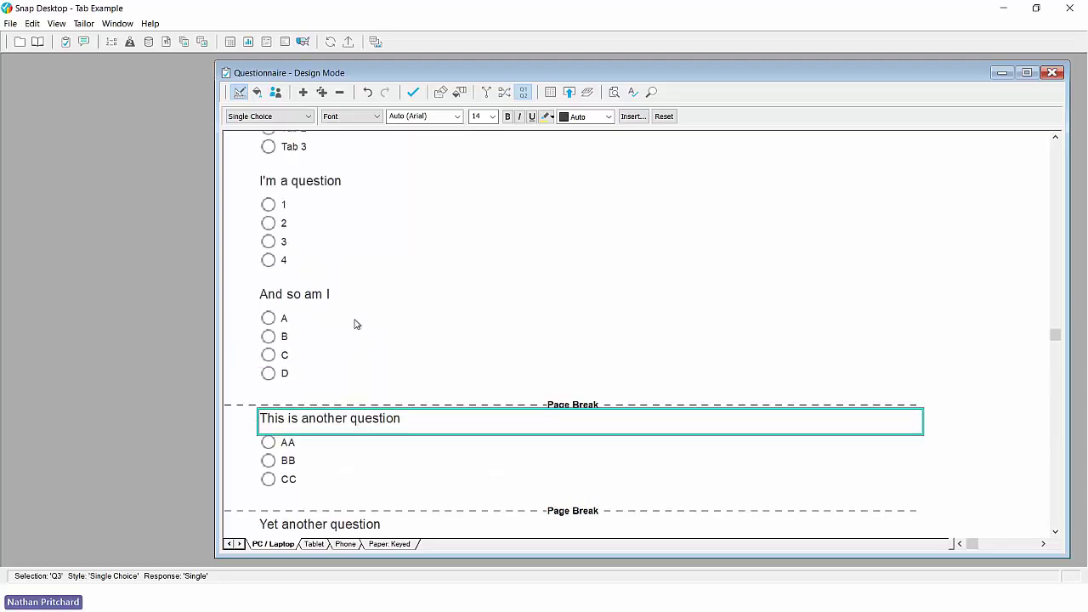
pyautogui.scroll(1, 356, 324)
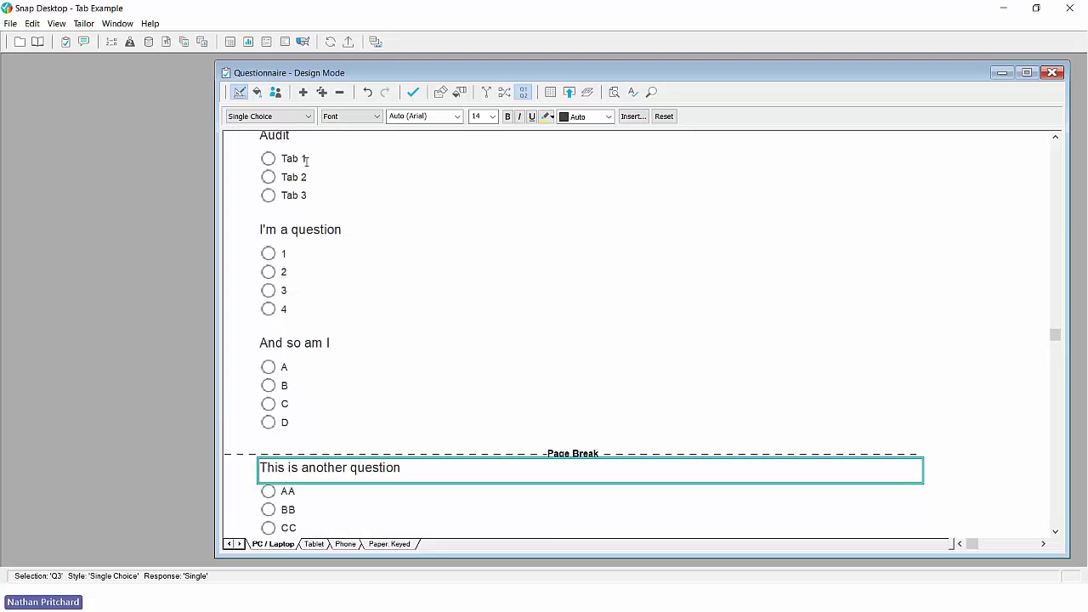
# Step: Publish the PC / Laptop edition of the questionnaire as Preview only, keeping the questionnaire changes
pyautogui.scroll(-2, 392, 315)
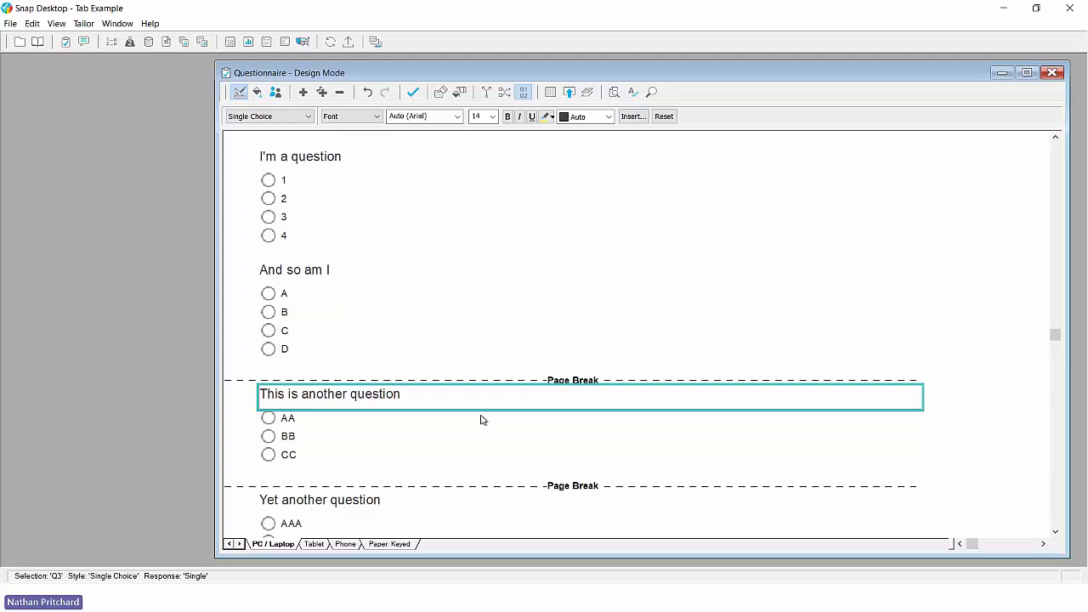
pyautogui.scroll(-3, 481, 380)
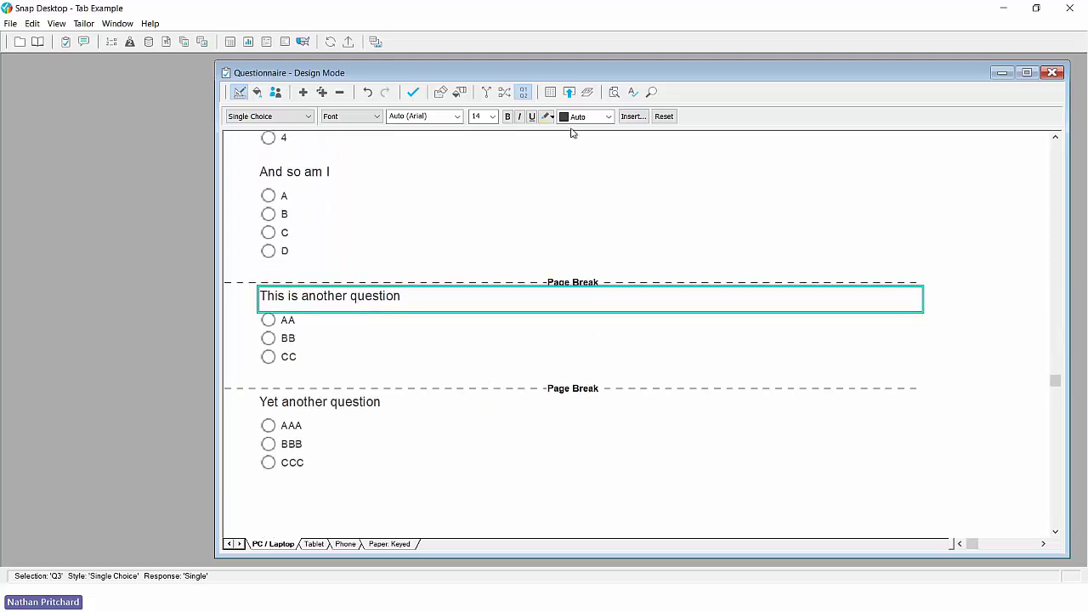
pyautogui.click(571, 94)
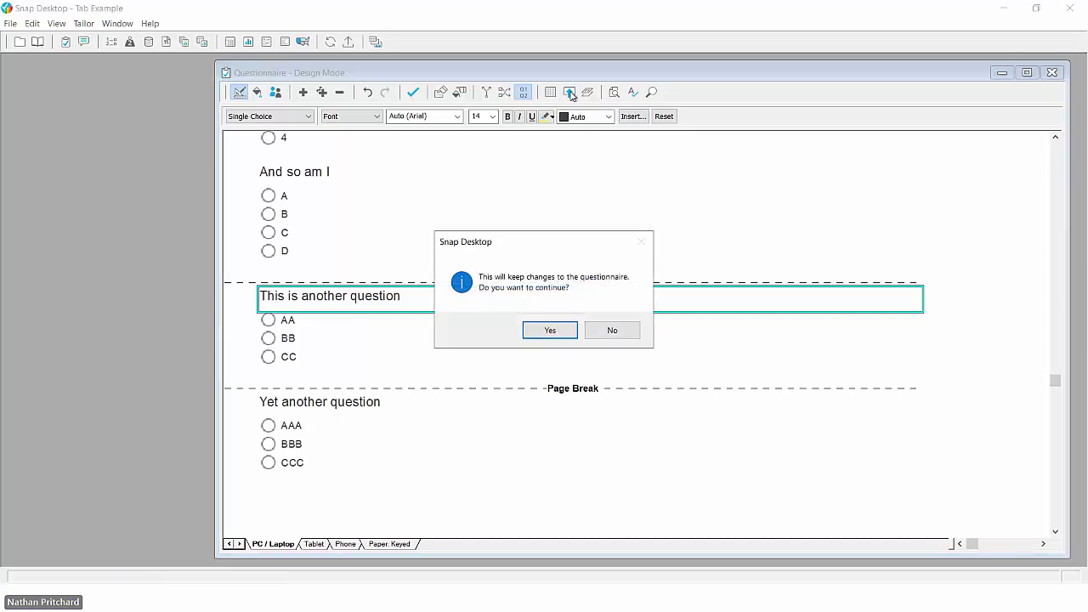
pyautogui.click(554, 329)
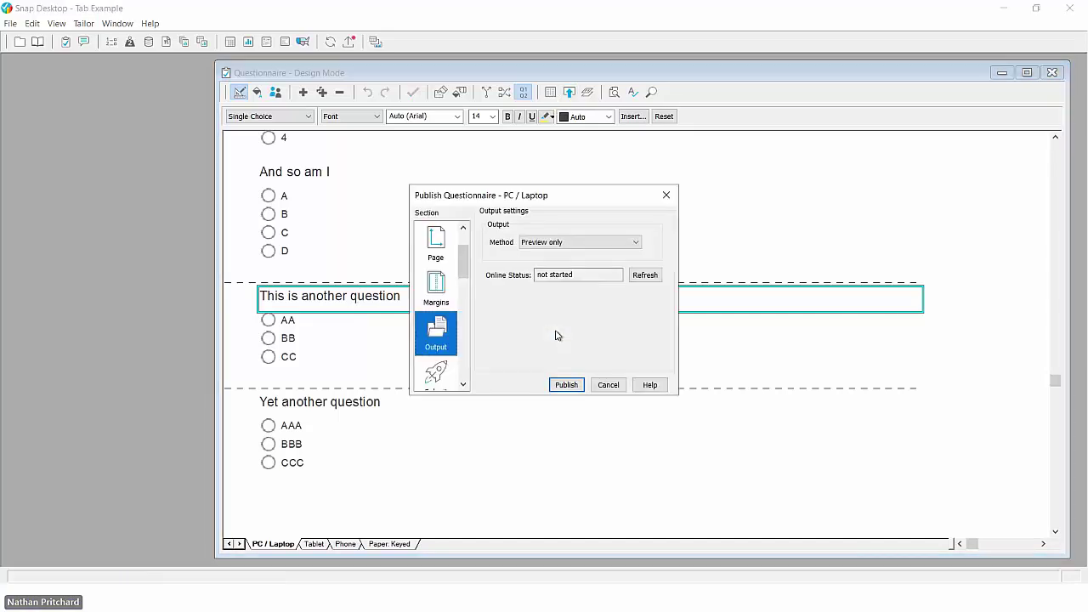
pyautogui.click(566, 384)
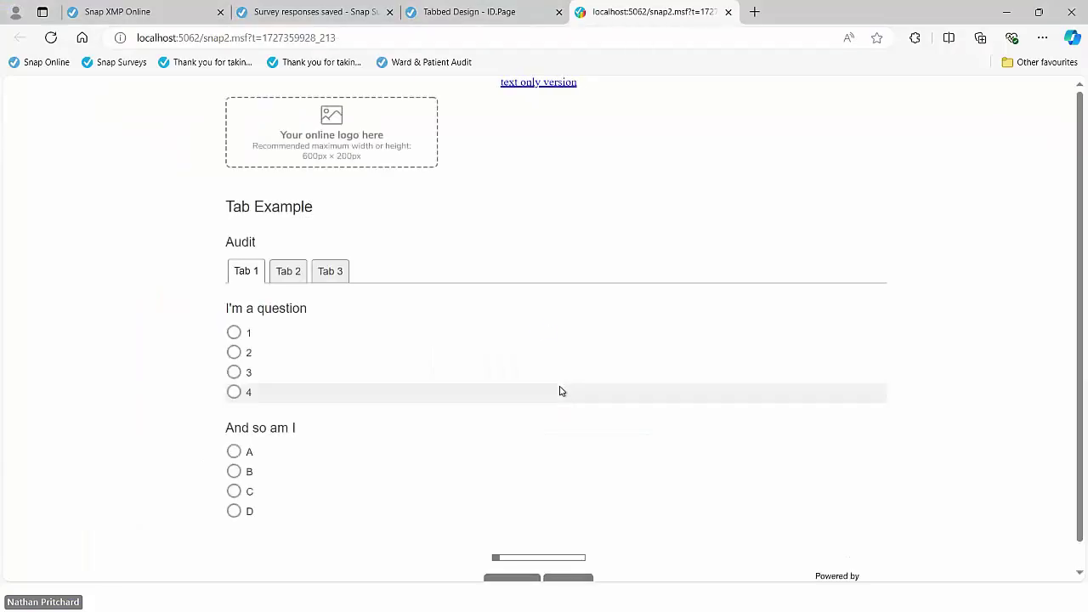
# Step: Check the questions on Tab 1, Tab 2 and Tab 3 of the published Tab Example preview
pyautogui.scroll(-1, 559, 391)
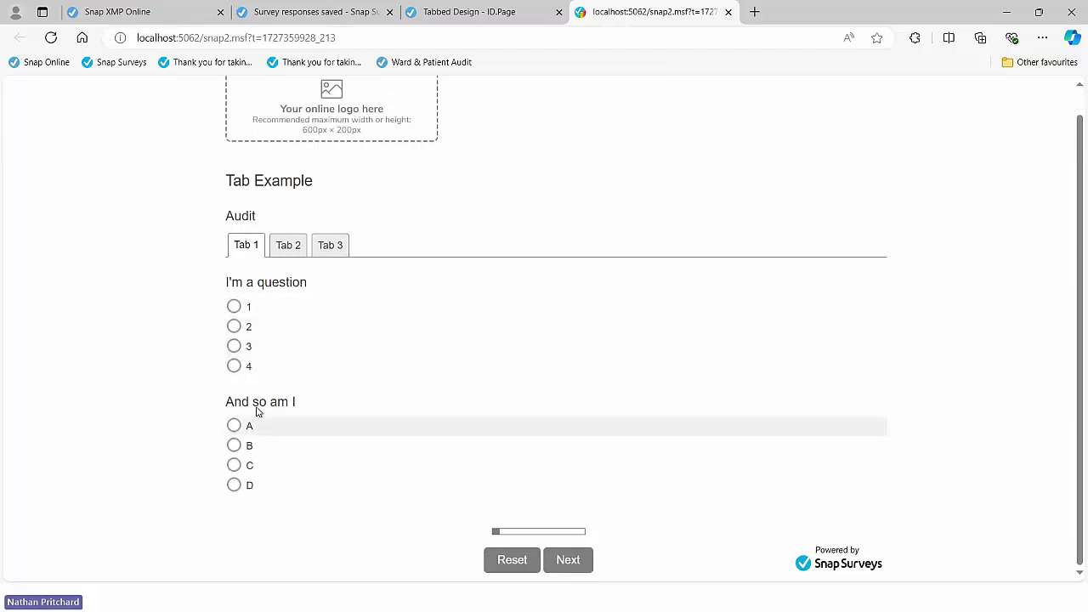
pyautogui.click(282, 251)
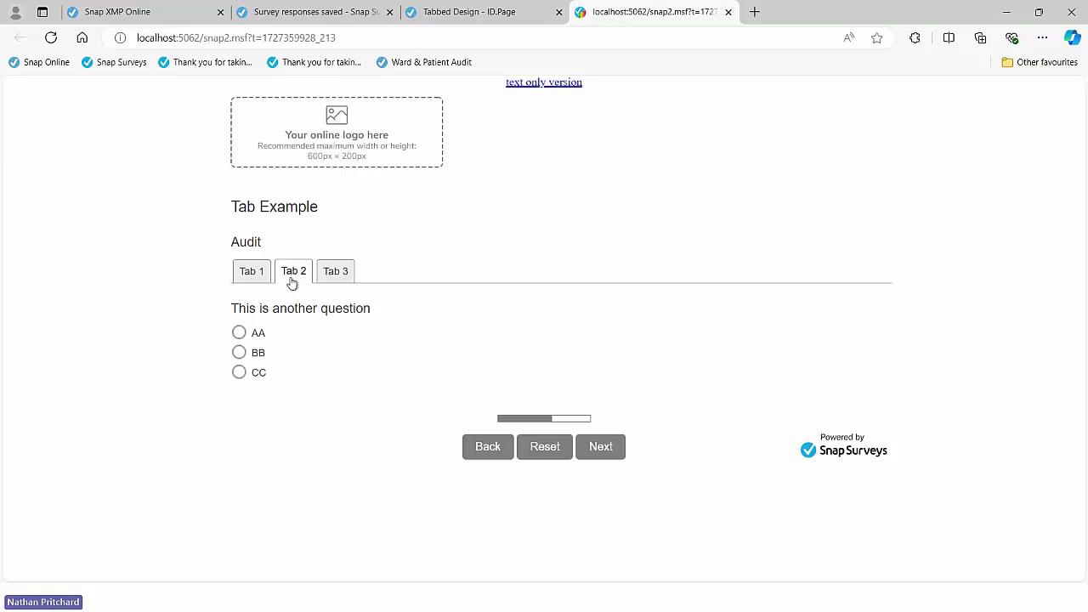
pyautogui.click(341, 272)
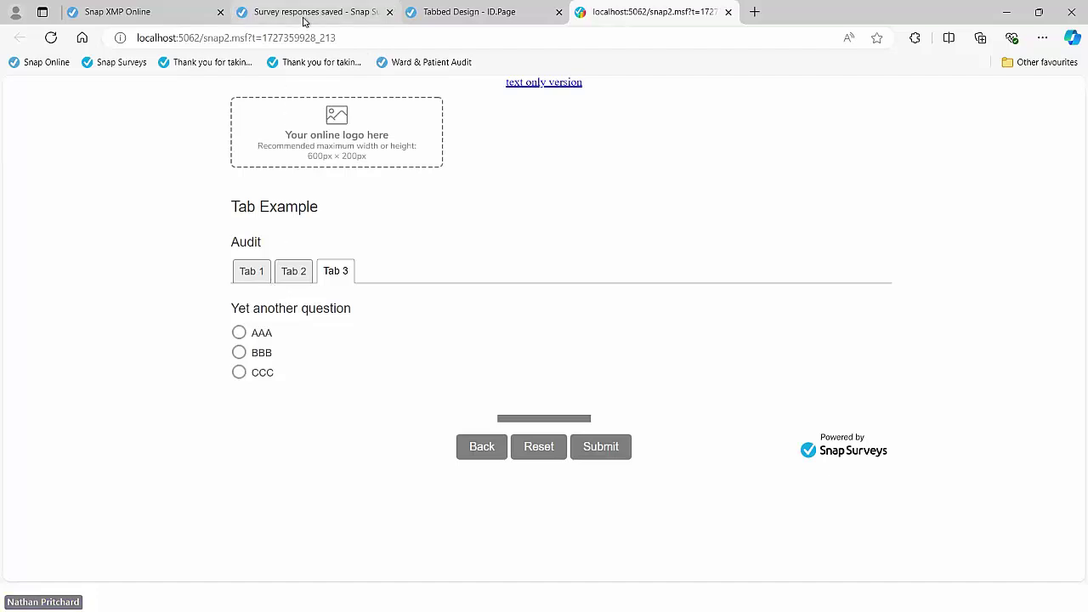
# Step: Switch to the Ward & Patient Audit survey and go through its sections from Medical Records to Save & Submit Data
pyautogui.click(425, 17)
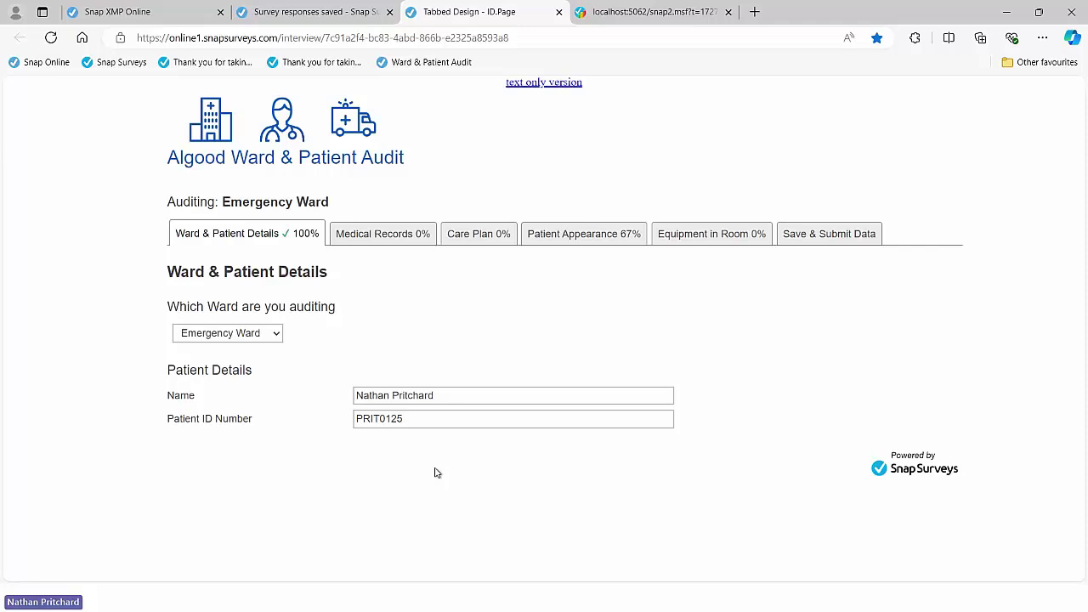
pyautogui.click(408, 245)
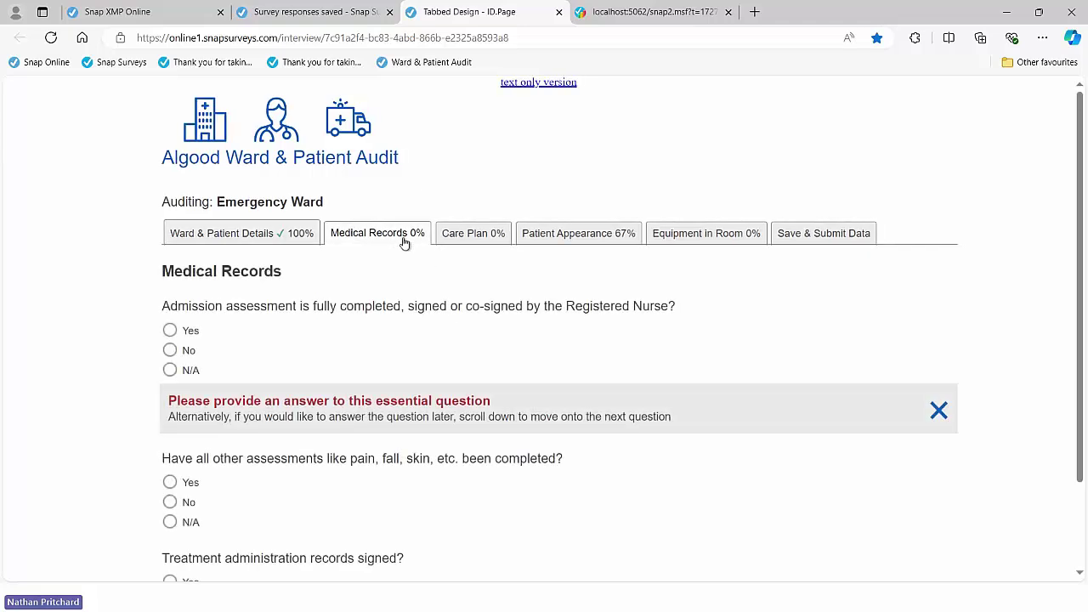
pyautogui.click(473, 244)
pyautogui.click(636, 241)
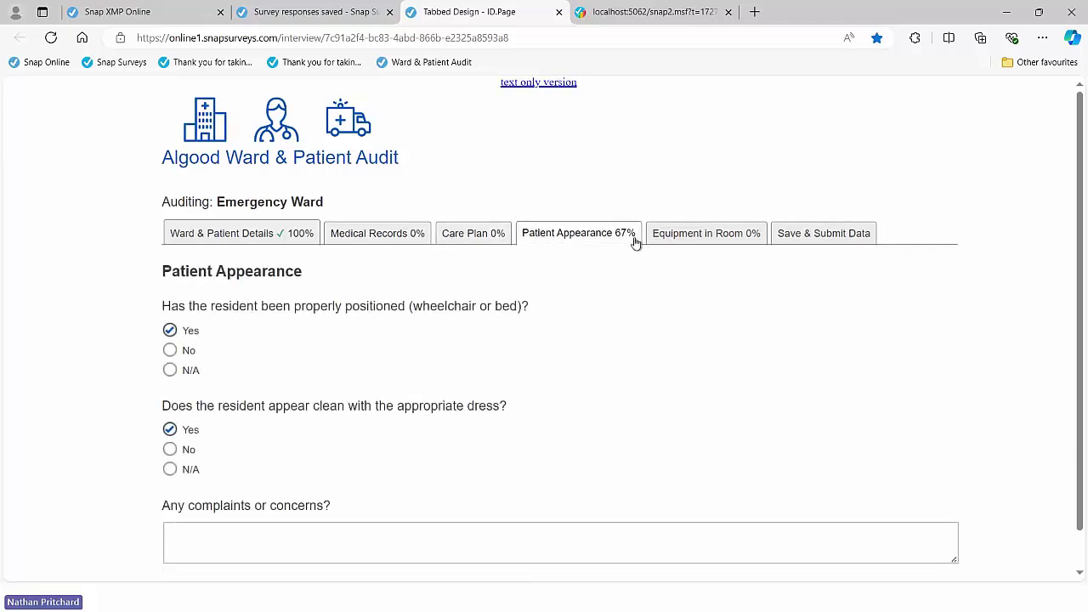
pyautogui.click(681, 241)
pyautogui.click(814, 243)
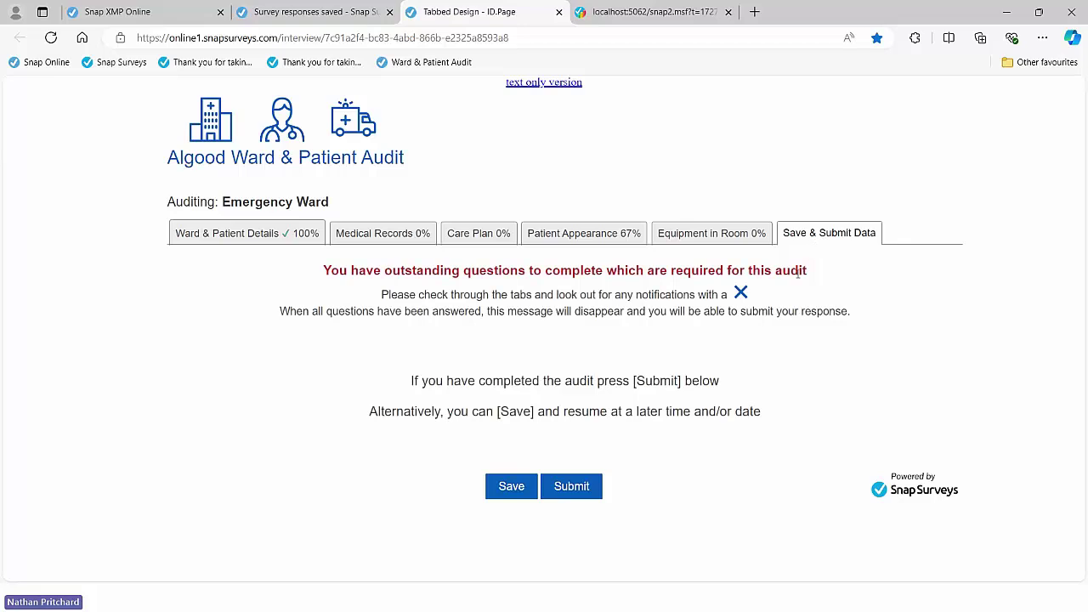
# Step: Save the current audit response, then start a fresh Ward & Patient Audit with Admissions Ward as the audited ward
pyautogui.click(524, 491)
pyautogui.click(431, 64)
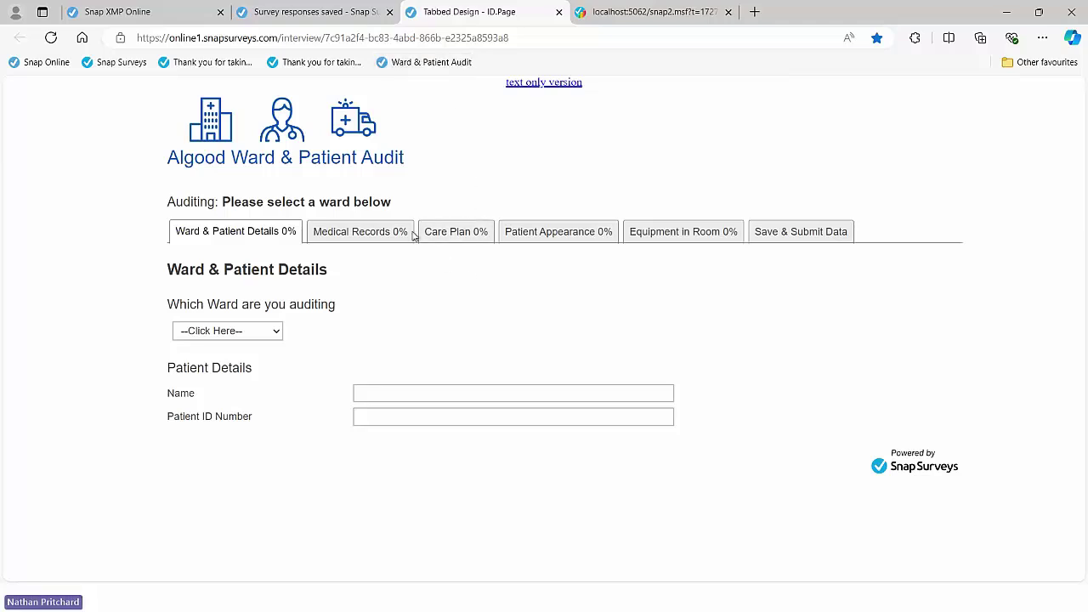
pyautogui.moveTo(396, 210); pyautogui.dragTo(222, 204)
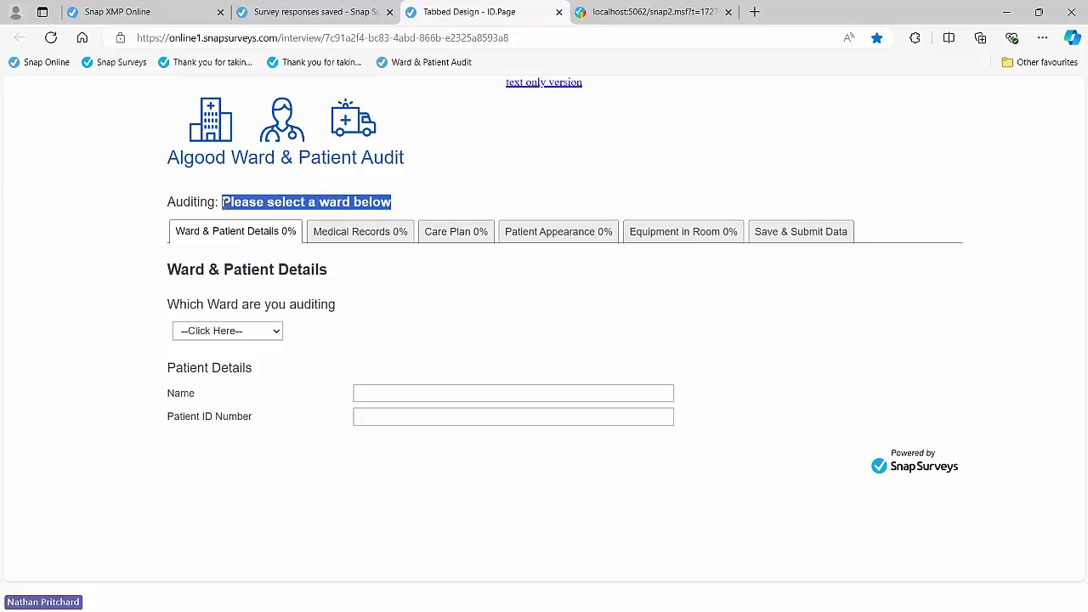
pyautogui.click(275, 334)
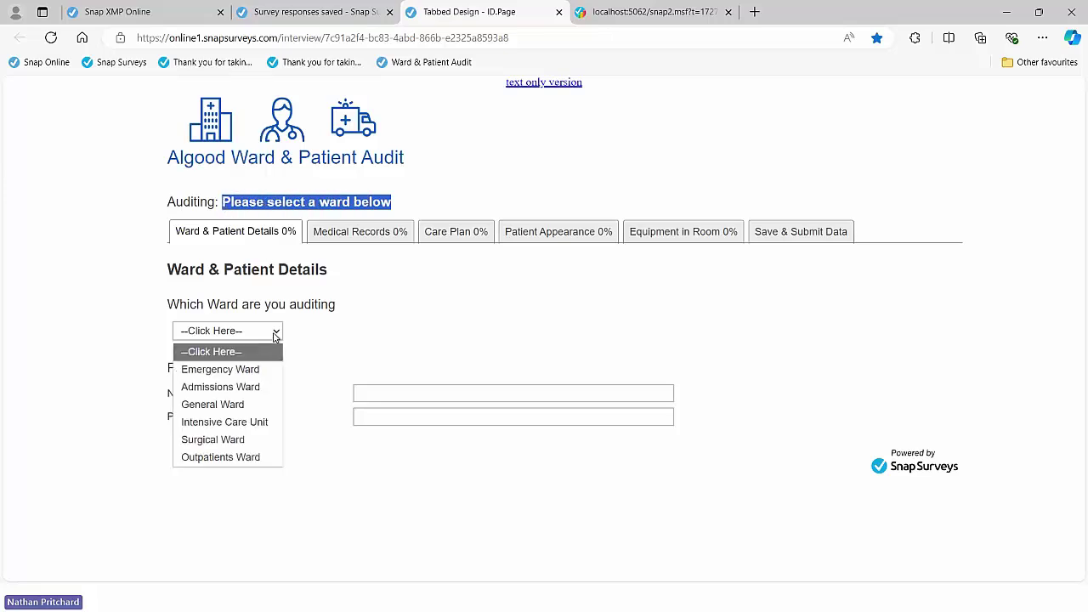
pyautogui.click(244, 388)
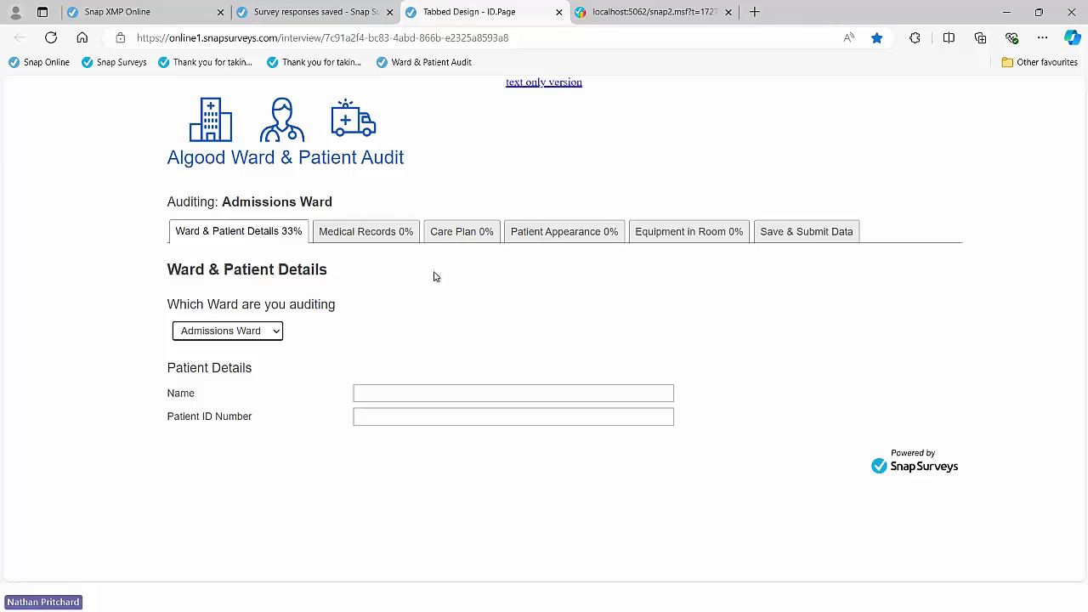
# Step: Switch to the Ward & Patient Audit design in Snap Desktop and examine the {Ward} insert and the ward question
pyautogui.hotkey('alt', 'Tab')
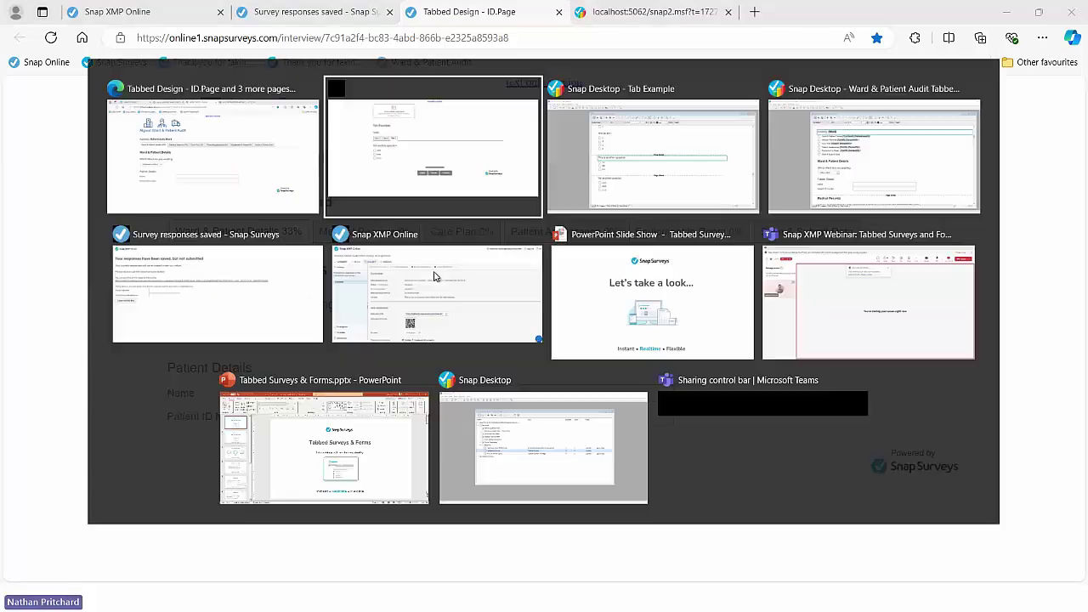
pyautogui.hotkey('alt', 'Tab')
pyautogui.hotkey('alt', 'Tab')
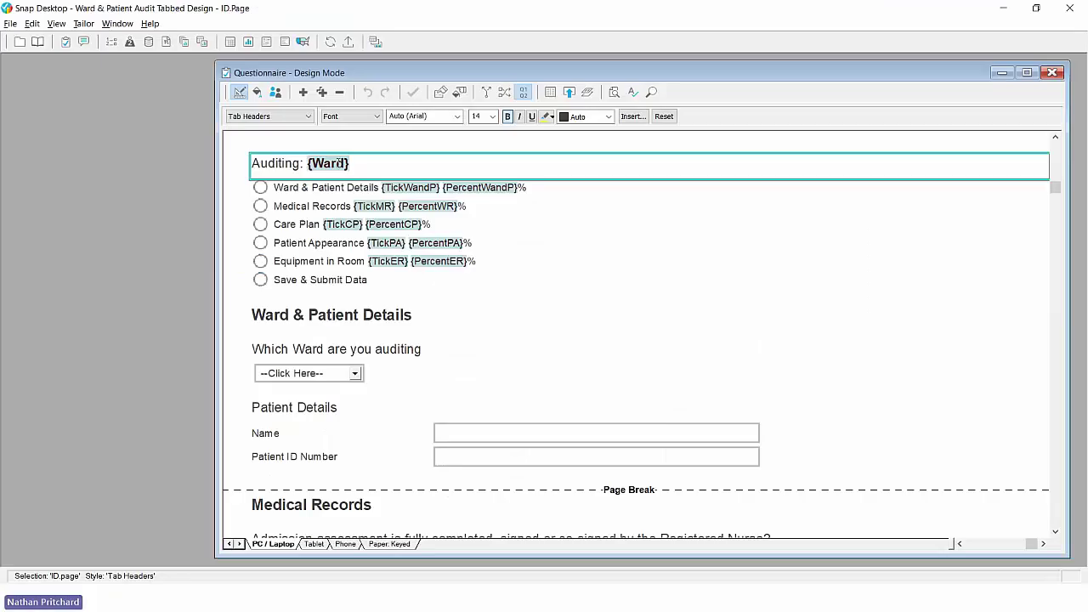
pyautogui.click(338, 163)
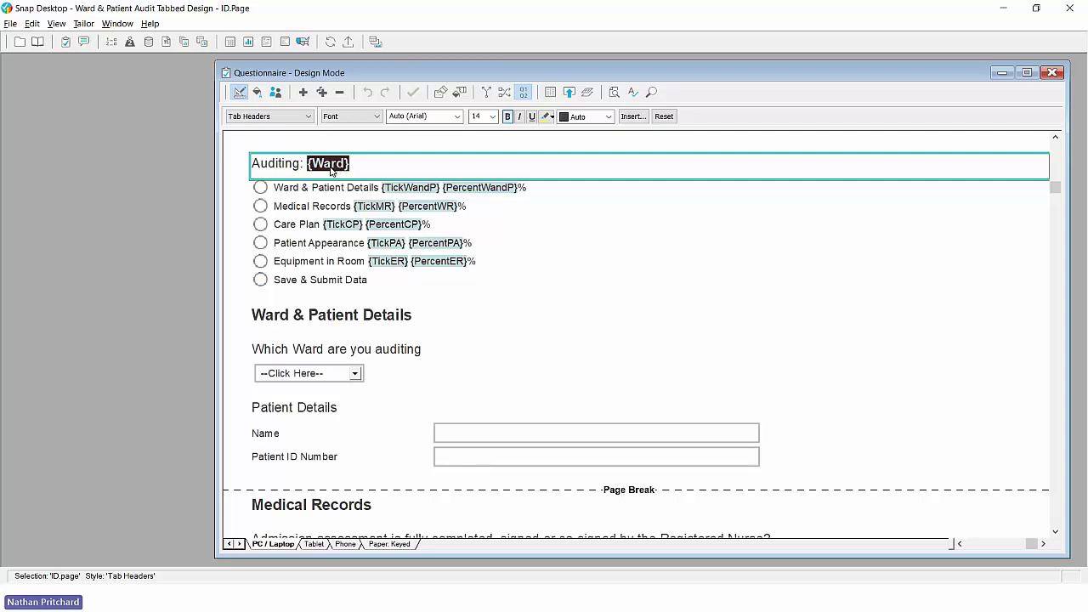
pyautogui.click(339, 347)
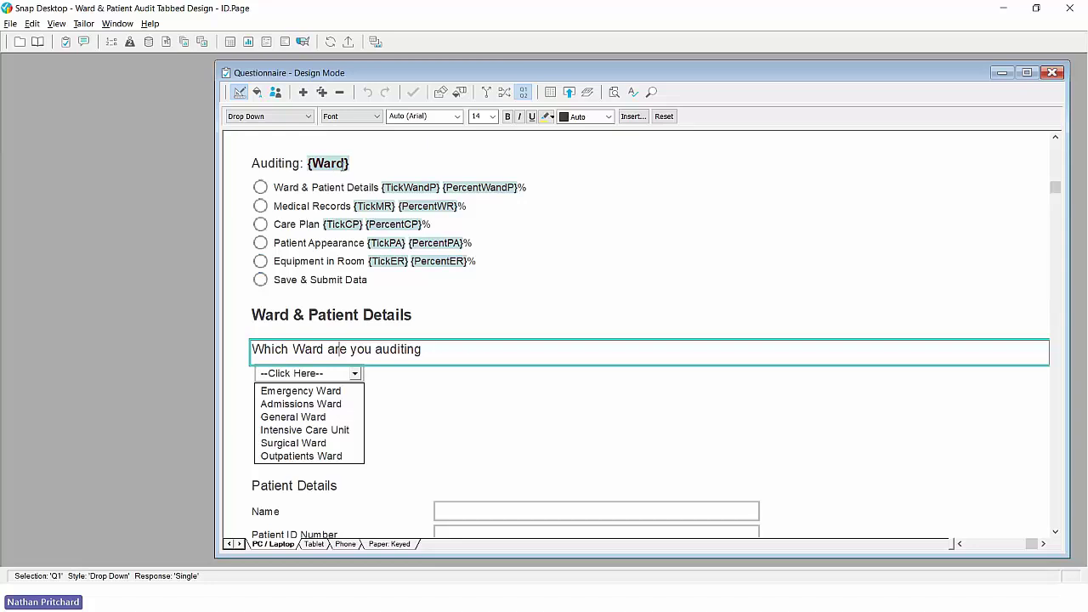
# Step: Review the code list and values of the derived Ward variable, then close its details
pyautogui.click(111, 42)
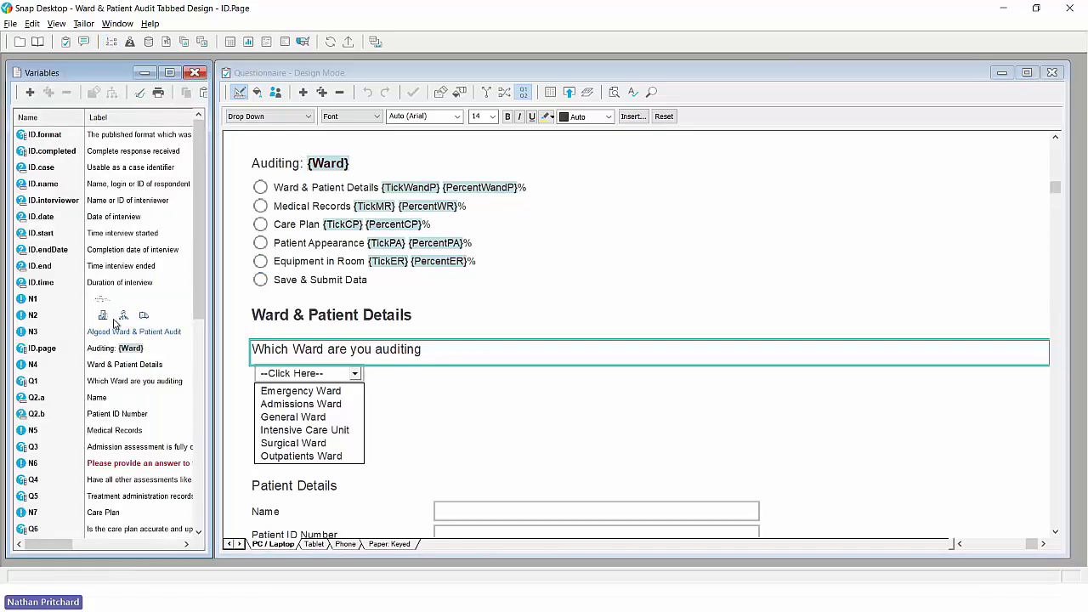
pyautogui.scroll(-7, 113, 321)
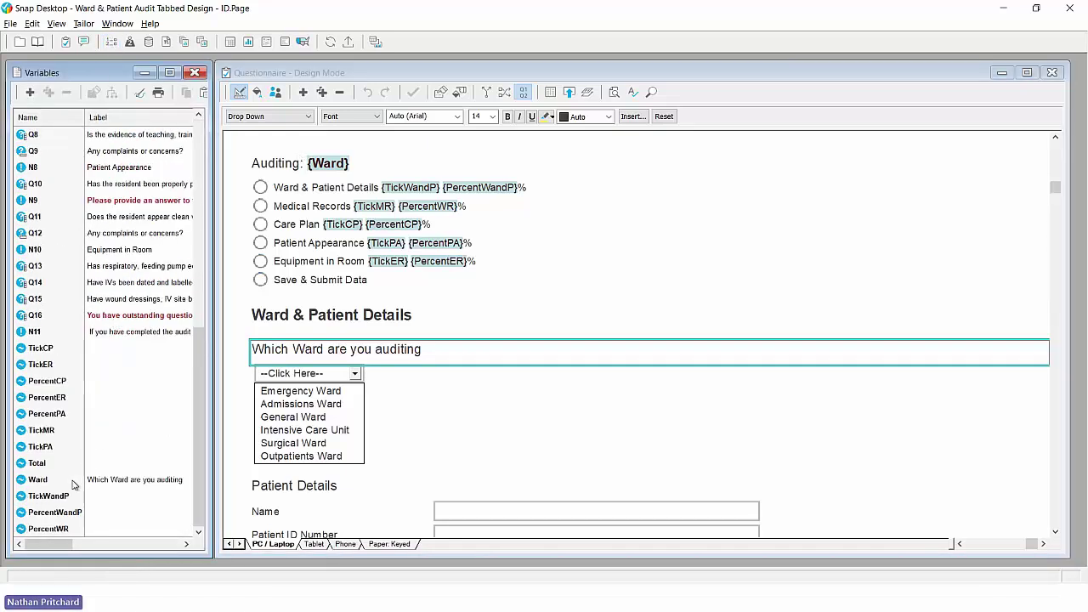
pyautogui.doubleClick(72, 479)
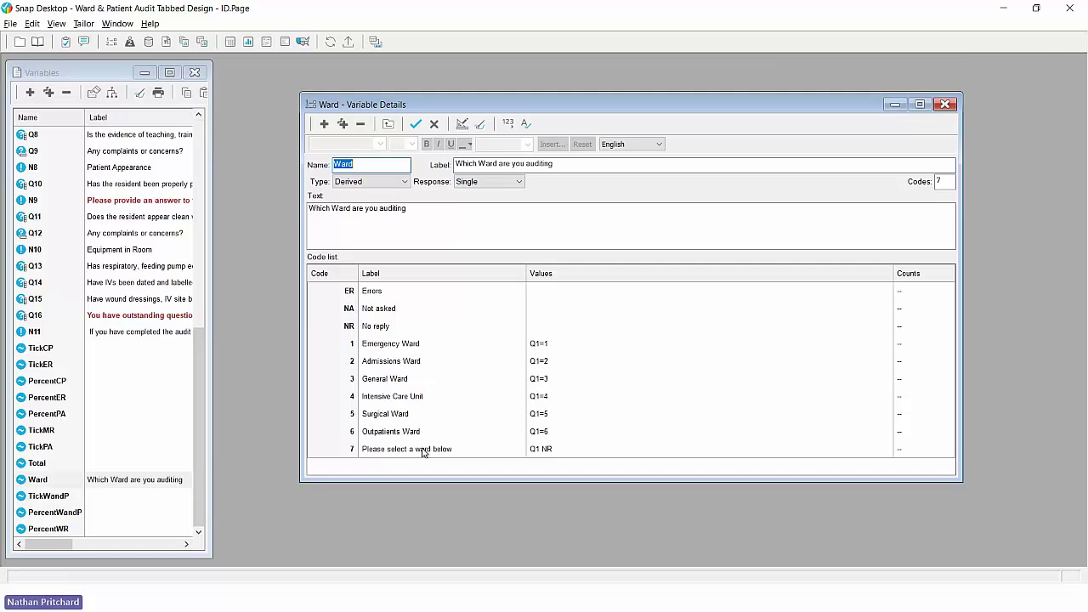
pyautogui.click(945, 104)
# Step: Return to the audit survey in the browser and fill in the patient's name and ID number from saved personal info
pyautogui.hotkey('alt', 'Tab')
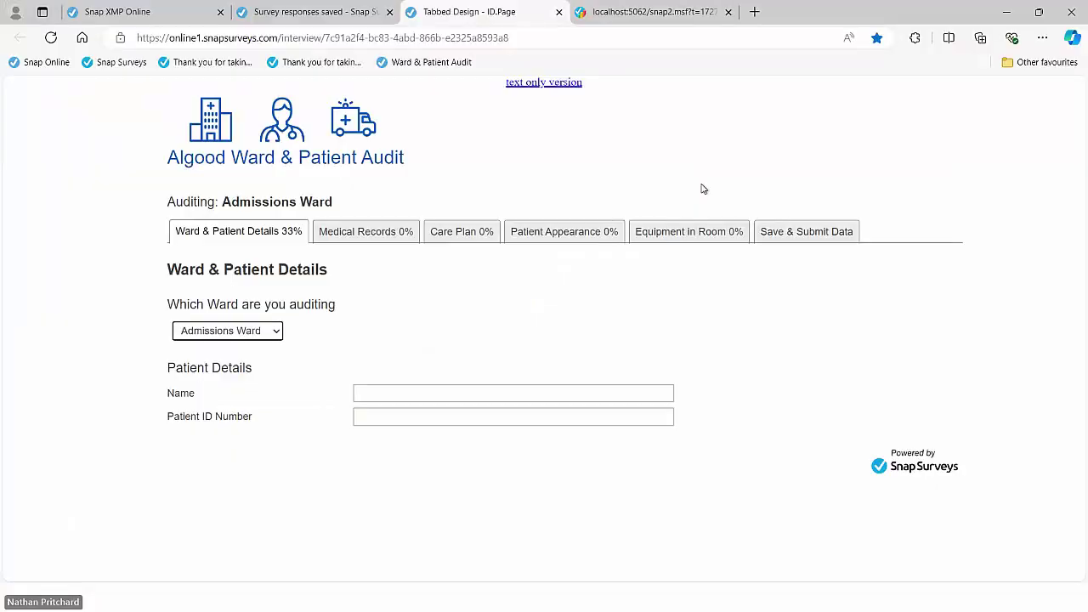
pyautogui.click(413, 391)
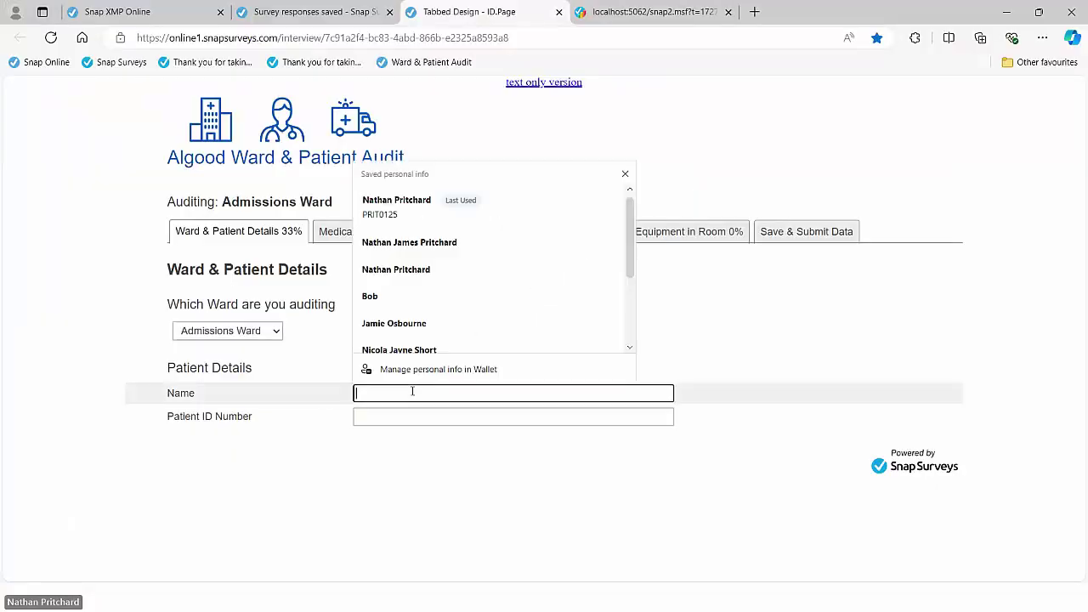
pyautogui.click(396, 209)
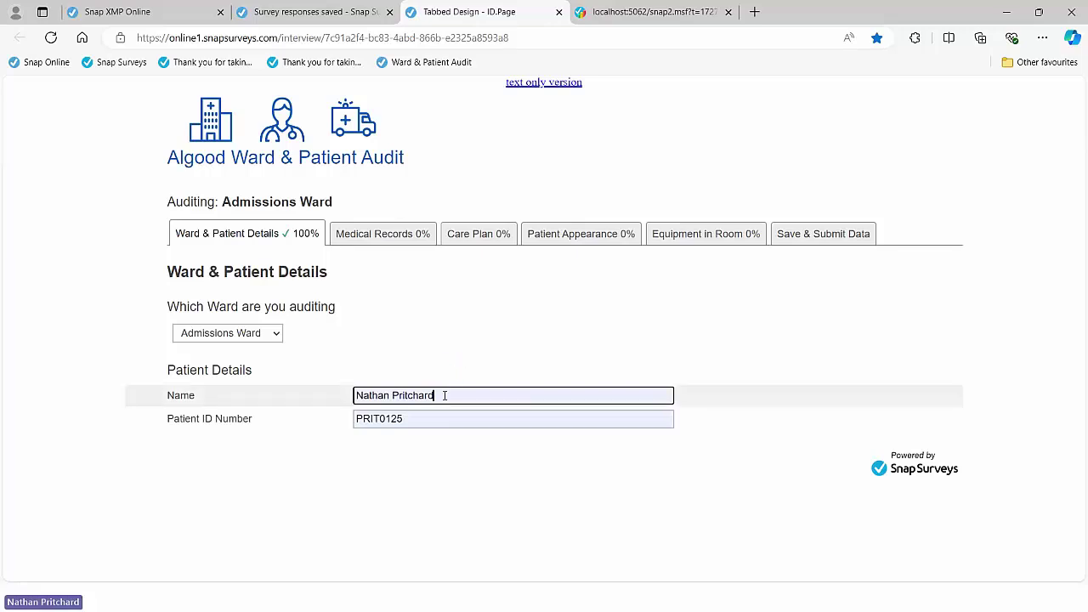
# Step: Clear the patient's name and leave the field empty to test its required-answer check
pyautogui.moveTo(442, 393); pyautogui.dragTo(348, 394)
pyautogui.press('BackSpace')
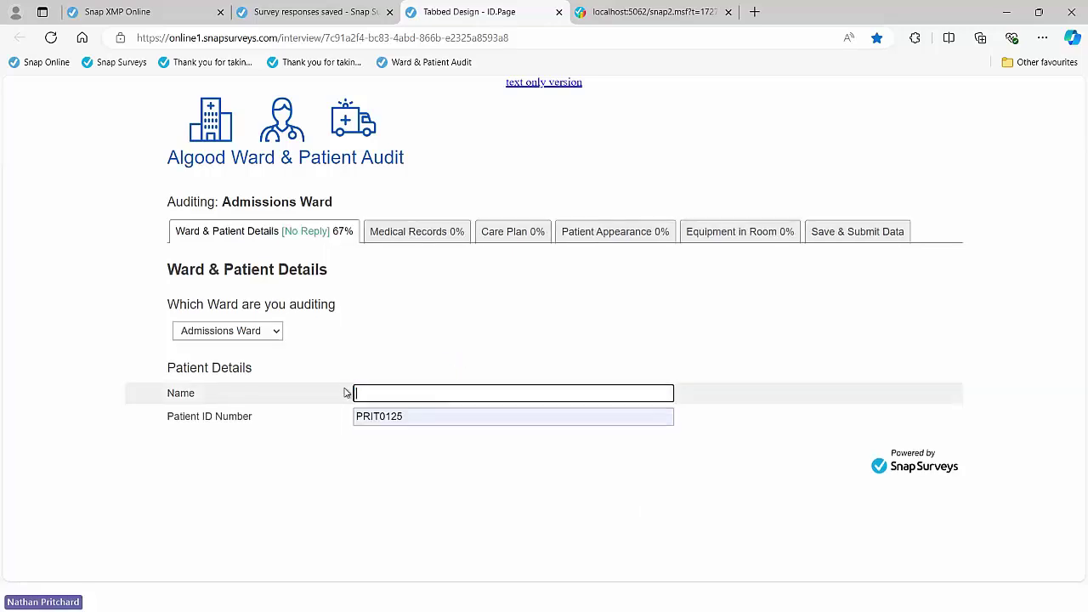
pyautogui.click(379, 351)
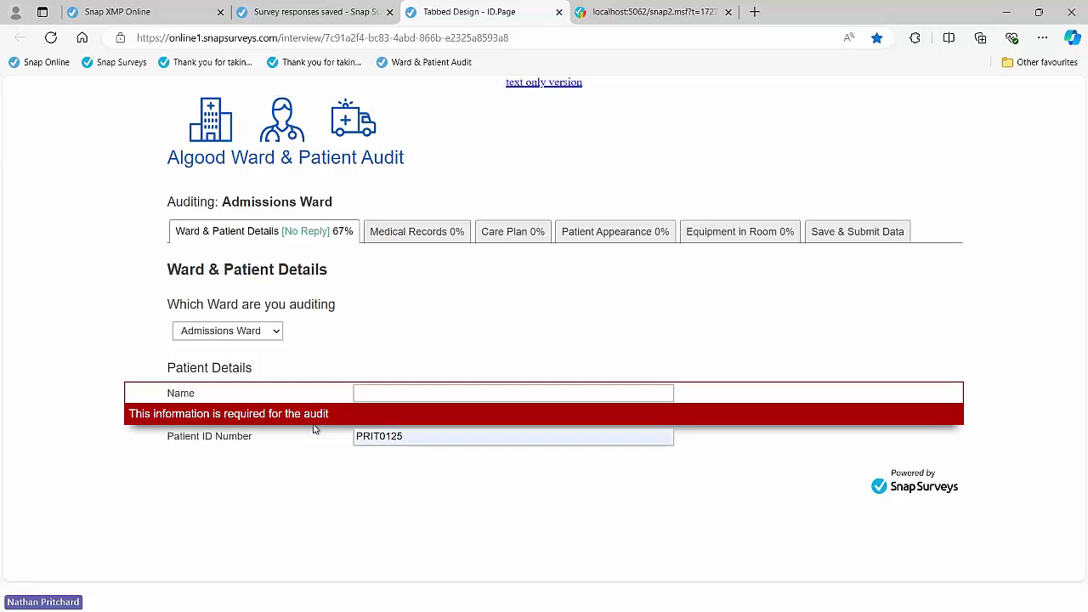
# Step: Switch to Snap Desktop, reopen the audit questionnaire and display the Texts (en-GB) section of its properties
pyautogui.hotkey('alt', 'Tab')
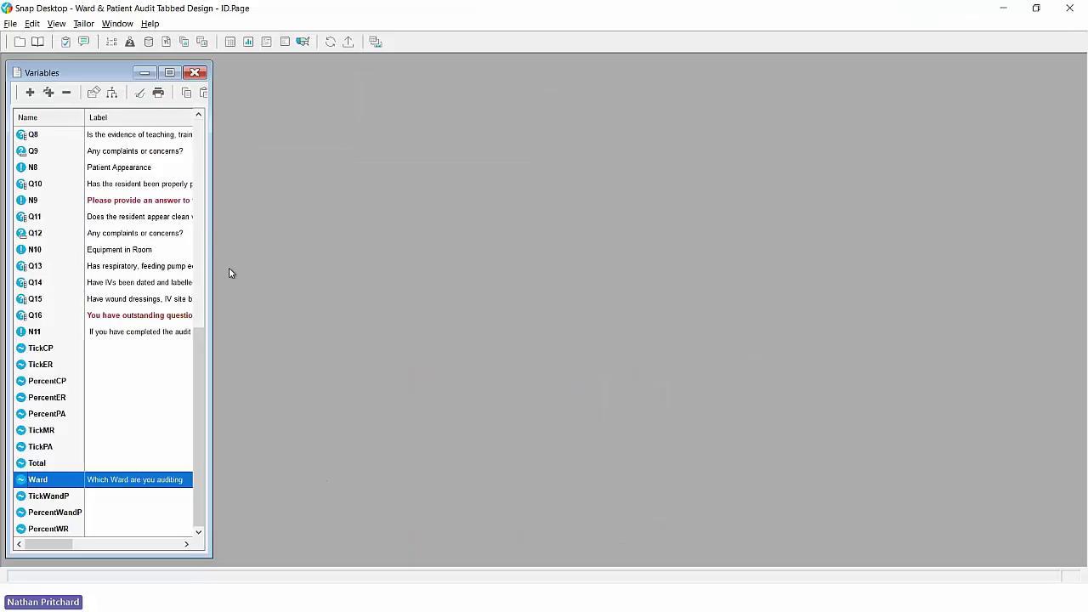
pyautogui.click(68, 42)
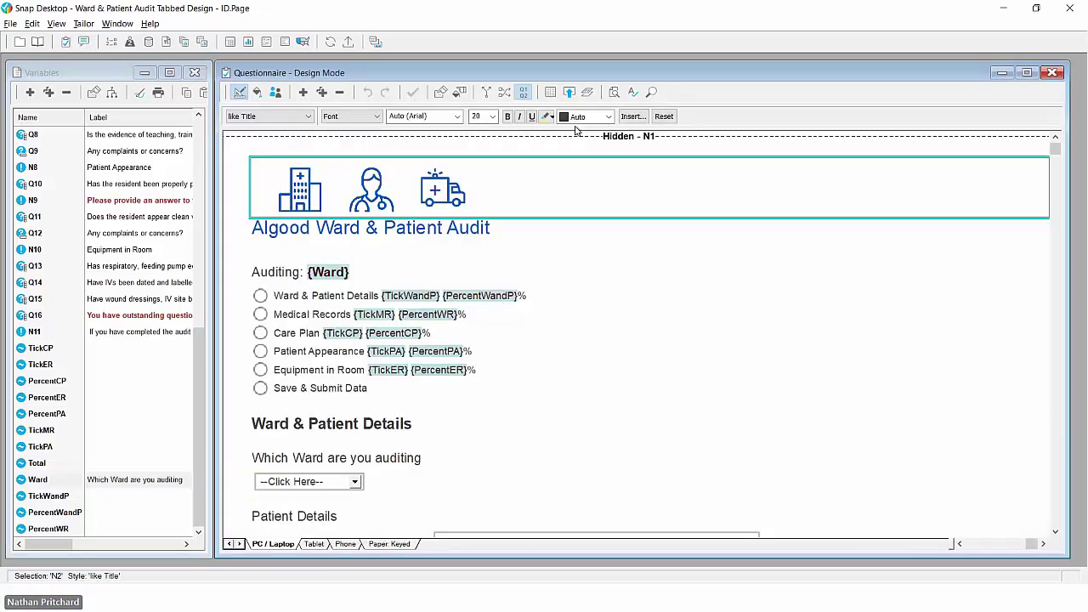
pyautogui.click(553, 93)
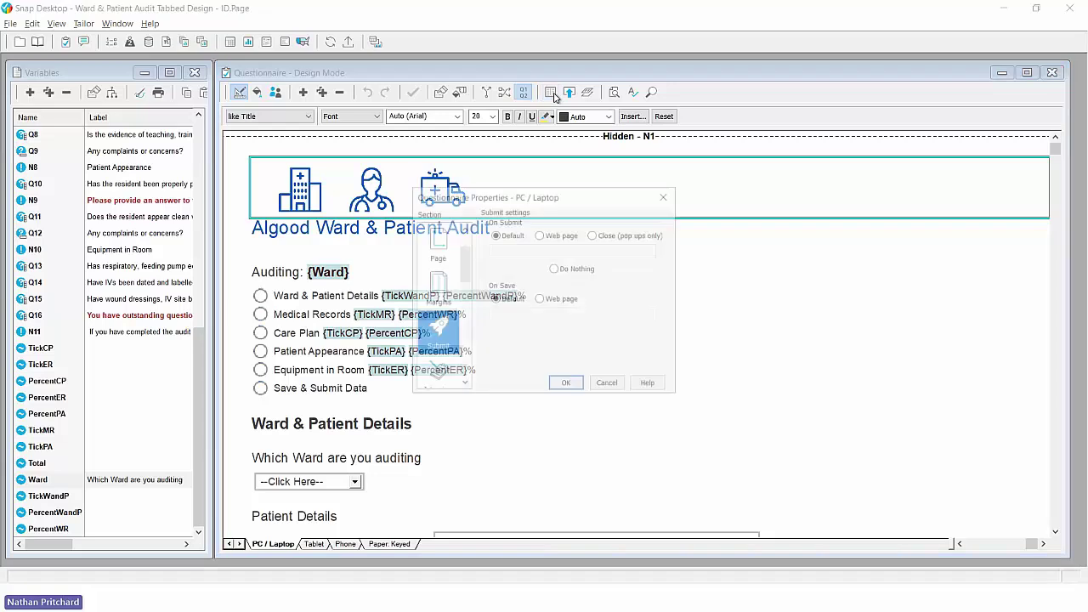
pyautogui.moveTo(463, 254); pyautogui.dragTo(464, 357)
pyautogui.click(442, 338)
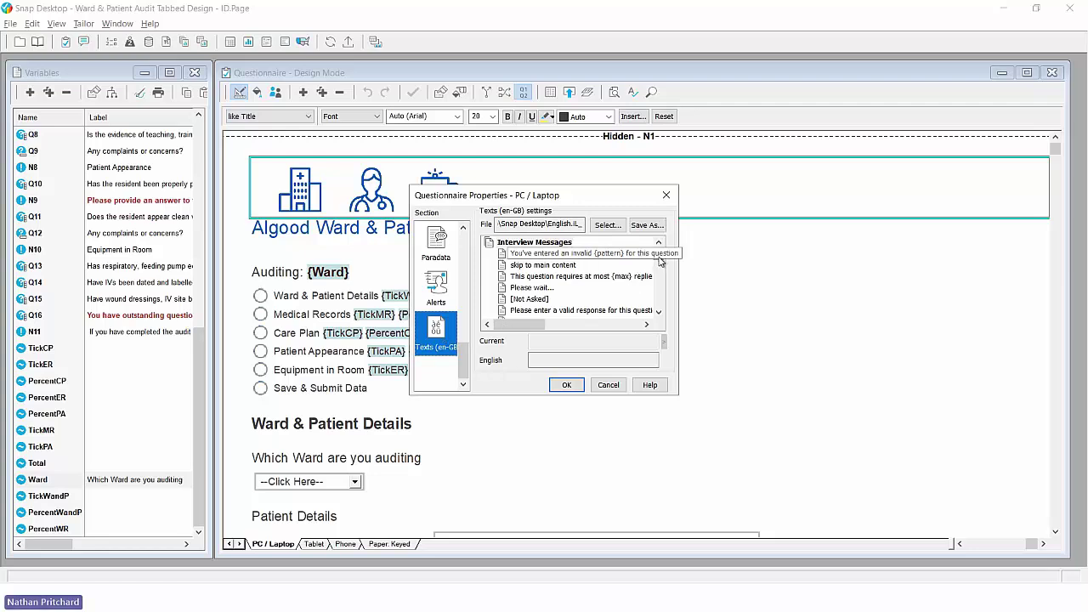
# Step: Find the interview message "This information is required for the audit" and compare it with its default English text
pyautogui.click(660, 267)
pyautogui.moveTo(659, 267); pyautogui.dragTo(661, 290)
pyautogui.scroll(2, 660, 290)
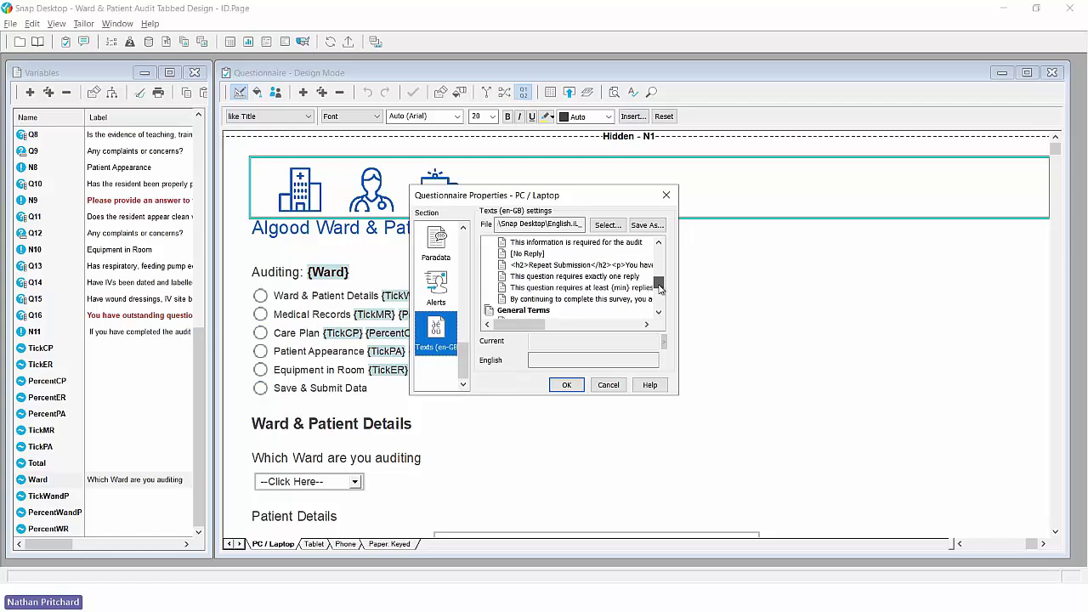
pyautogui.click(581, 255)
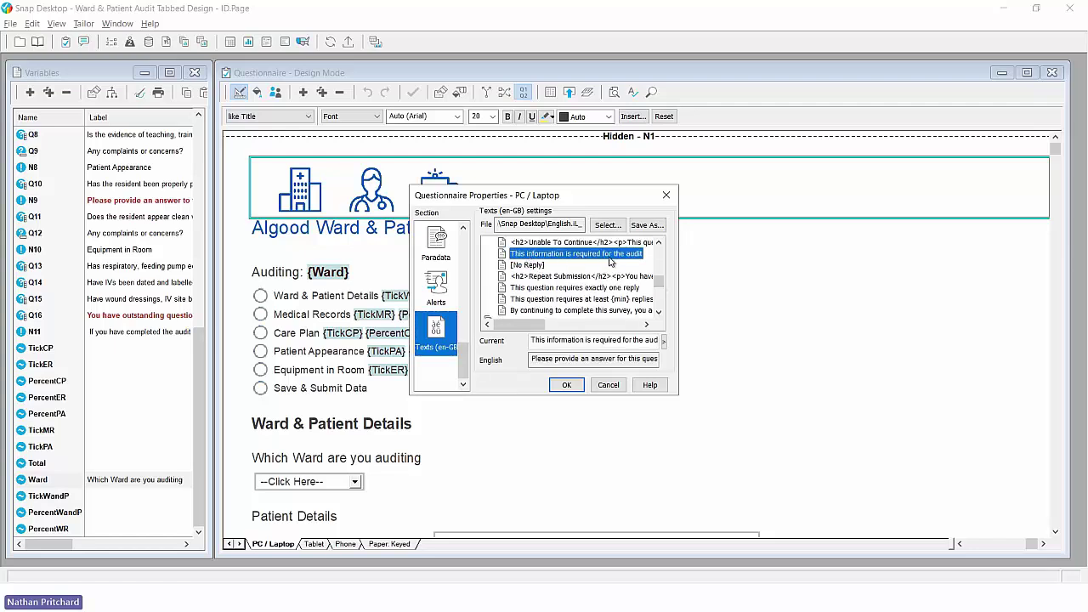
pyautogui.moveTo(531, 359); pyautogui.dragTo(672, 365)
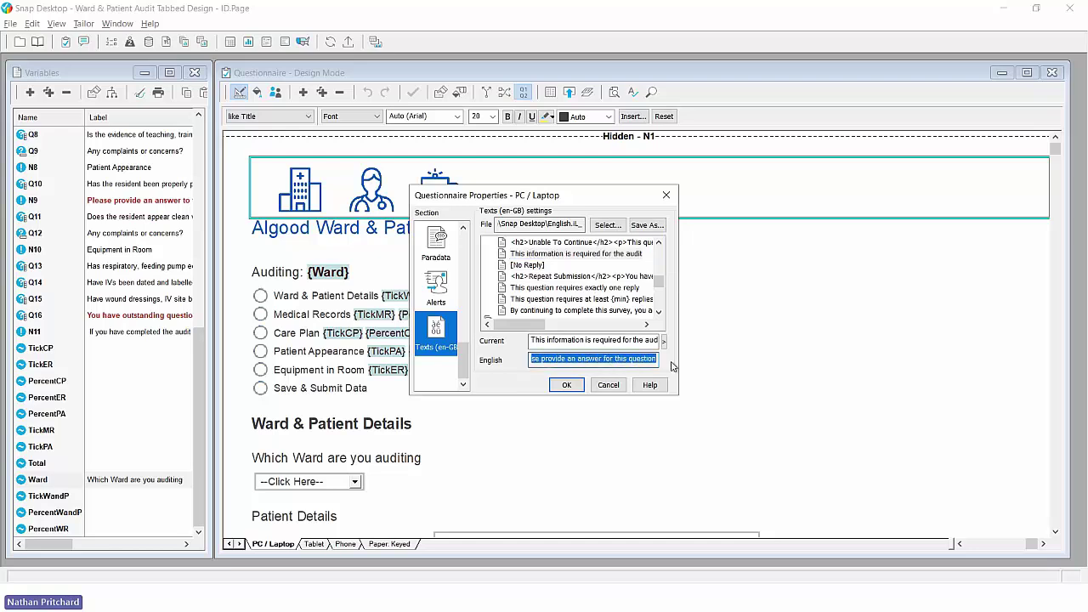
# Step: Highlight the current required-answer message text and close the questionnaire properties
pyautogui.click(531, 340)
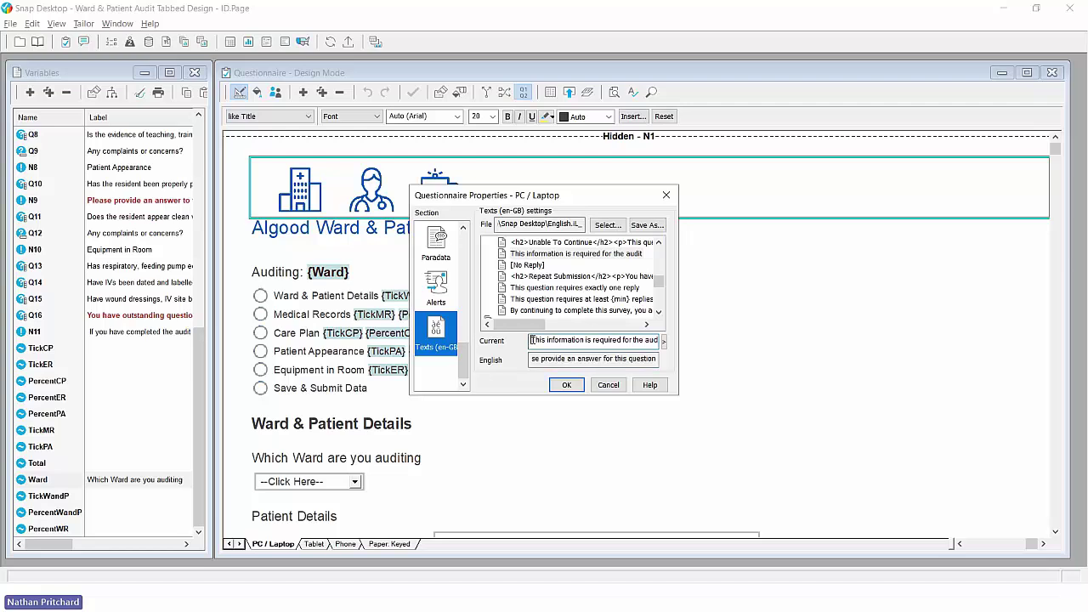
pyautogui.moveTo(531, 340); pyautogui.dragTo(661, 341)
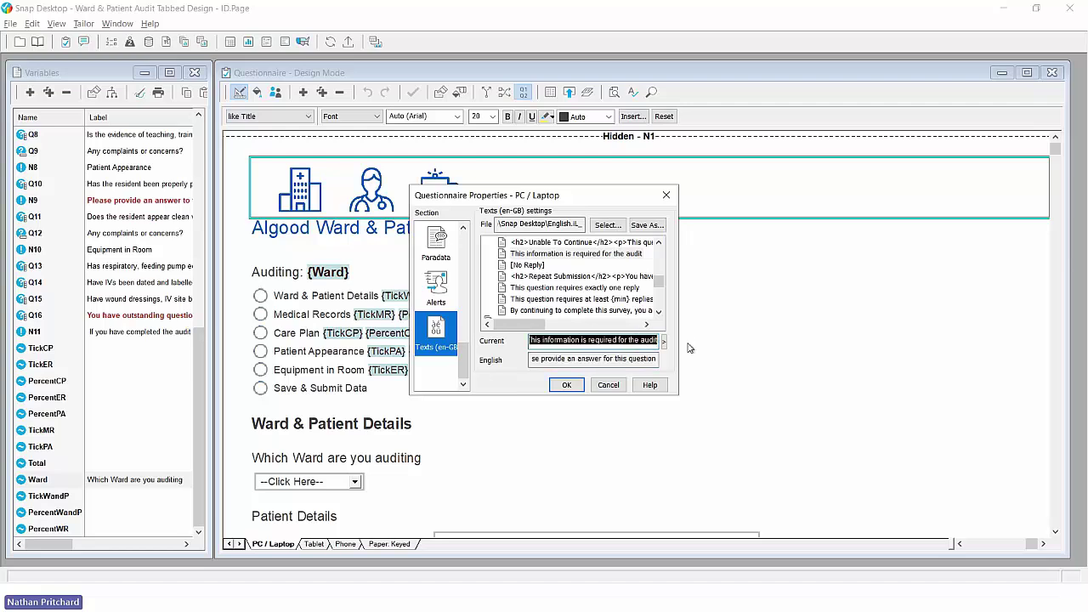
pyautogui.click(580, 389)
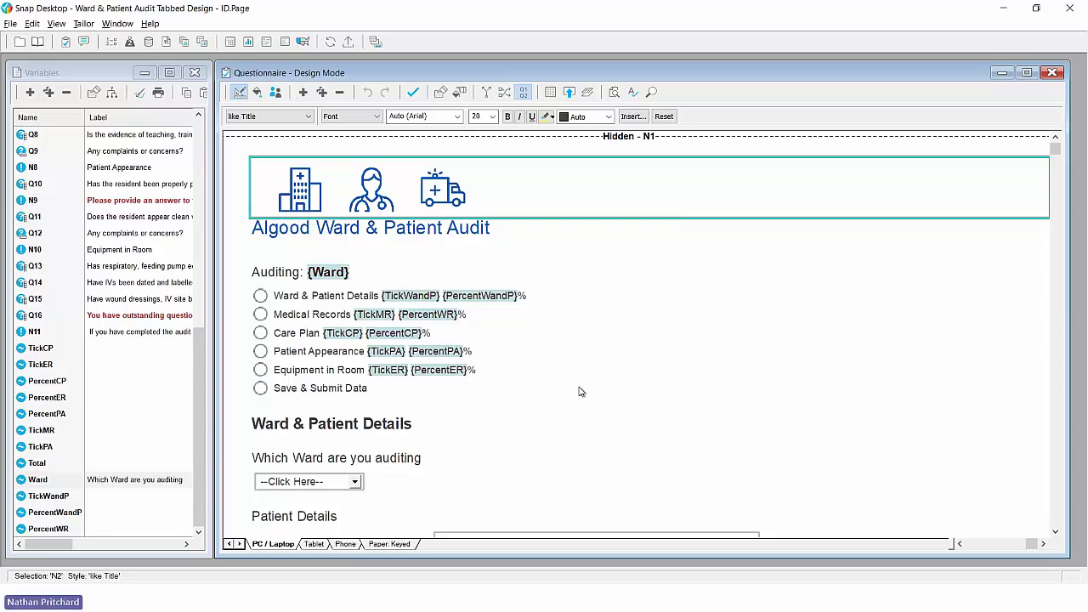
# Step: Locate the Patient Details section in the questionnaire design and select its Patient ID Number question
pyautogui.scroll(-1, 579, 391)
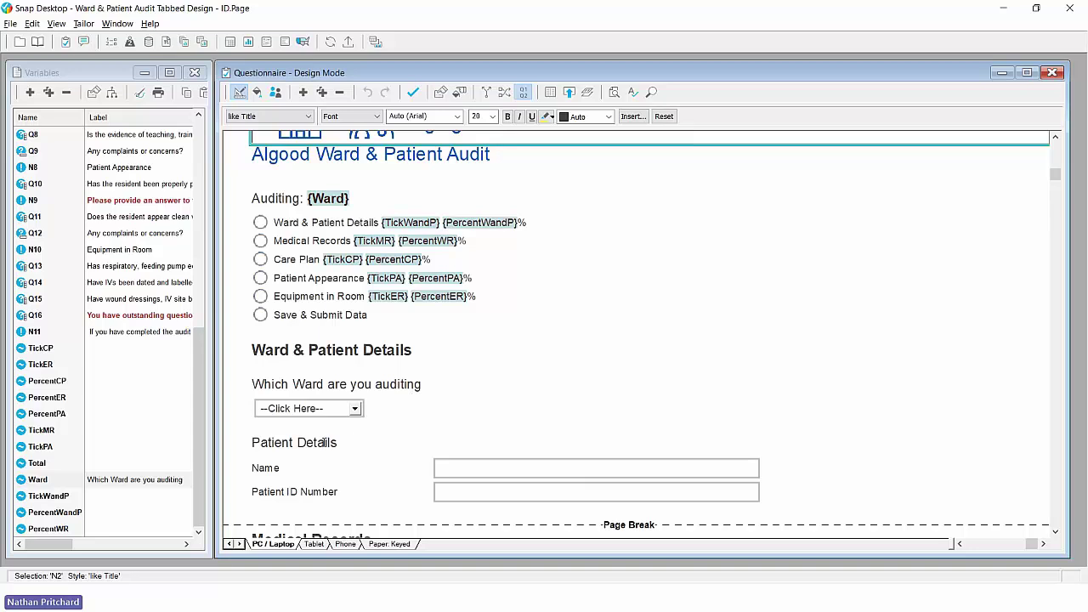
pyautogui.click(323, 442)
pyautogui.click(323, 490)
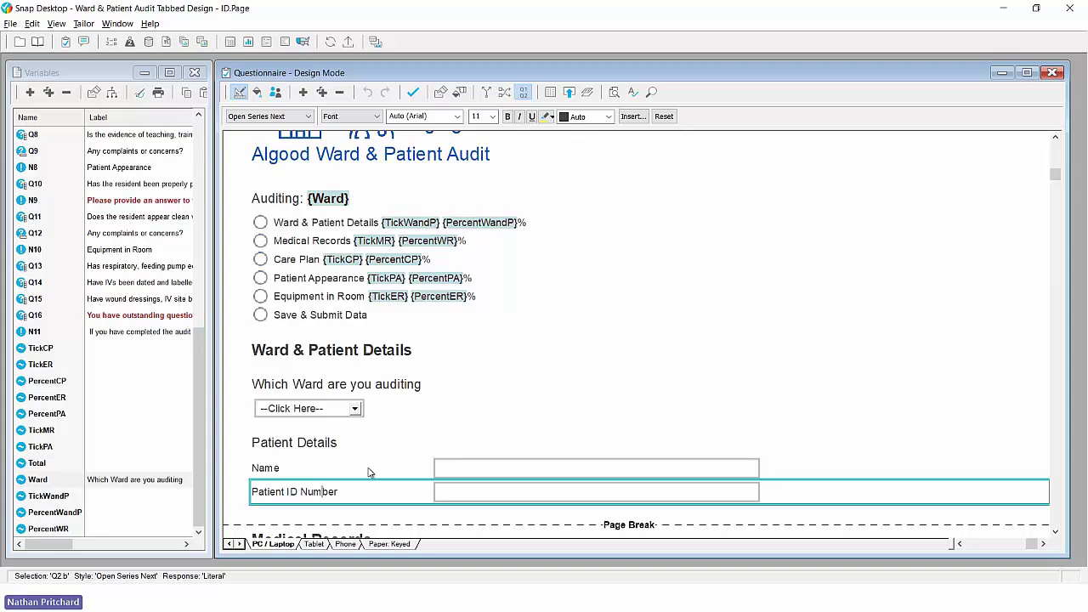
# Step: Switch to the audit survey in the browser and fill in the patient's name from saved personal info
pyautogui.hotkey('alt', 'Tab')
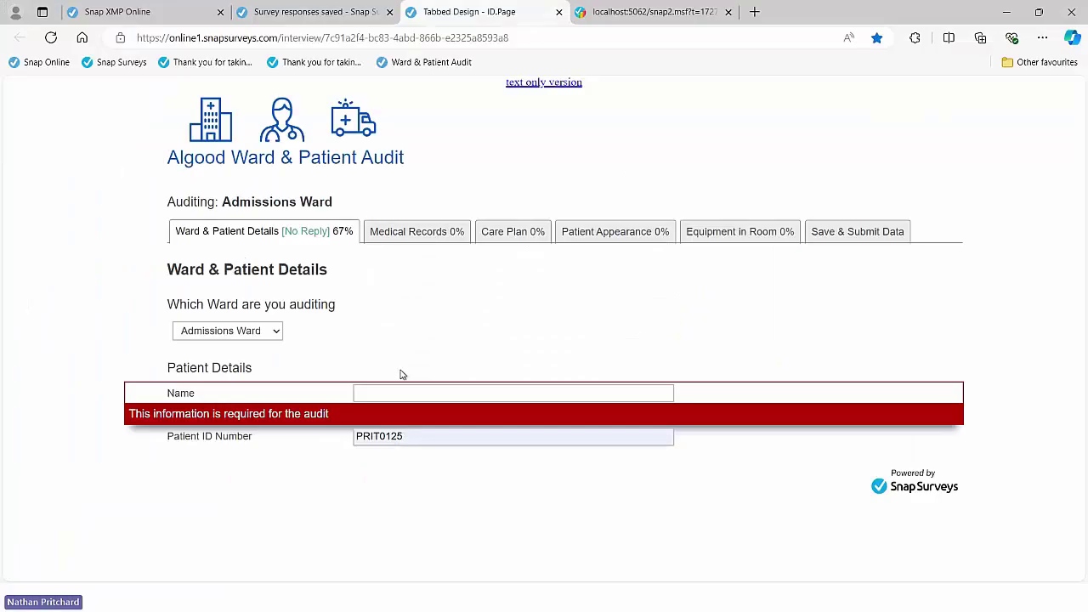
pyautogui.click(402, 392)
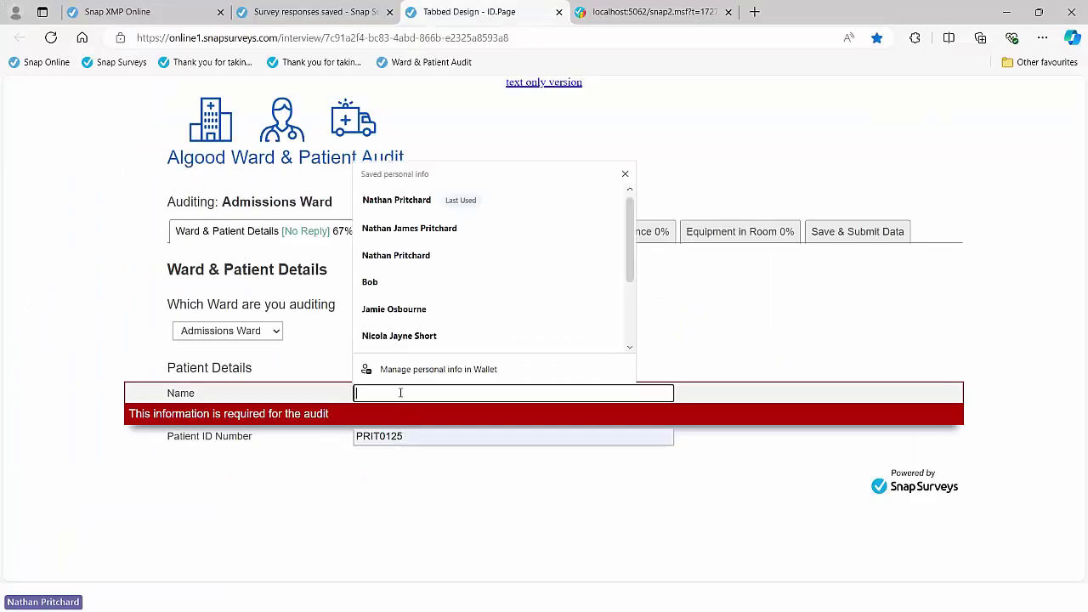
pyautogui.click(415, 203)
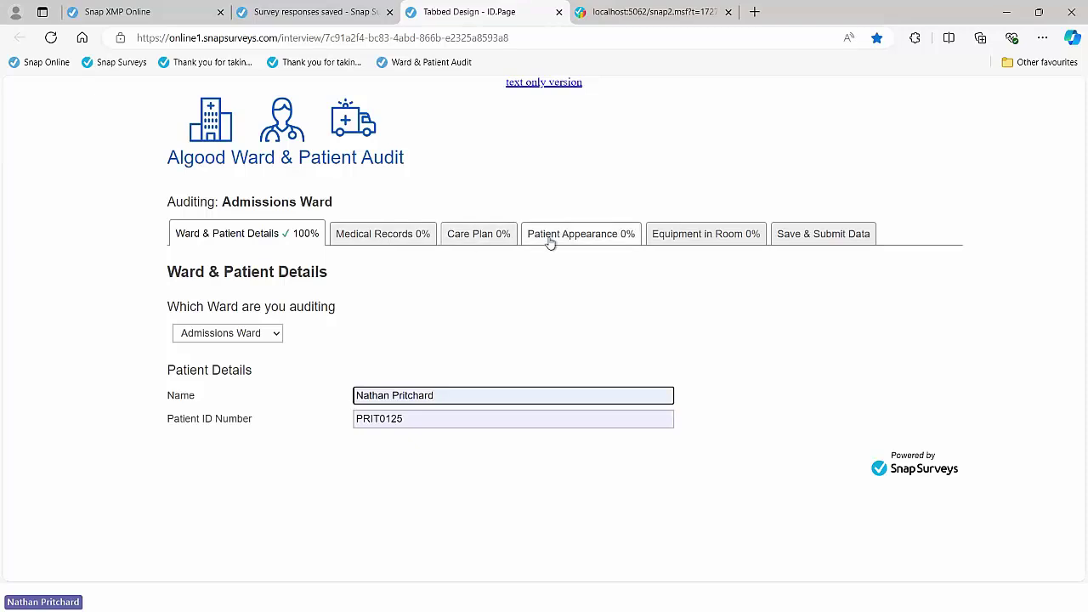
# Step: Look through the Medical Records, Care Plan and Patient Appearance sections, and return to Ward & Patient Details
pyautogui.click(372, 235)
pyautogui.click(450, 236)
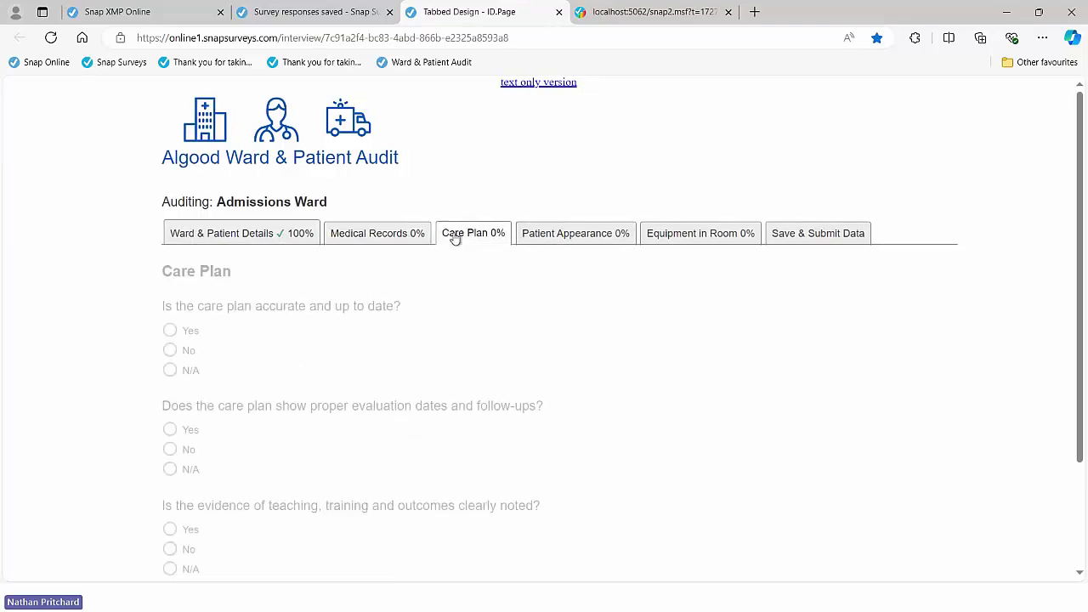
pyautogui.click(522, 242)
pyautogui.click(400, 242)
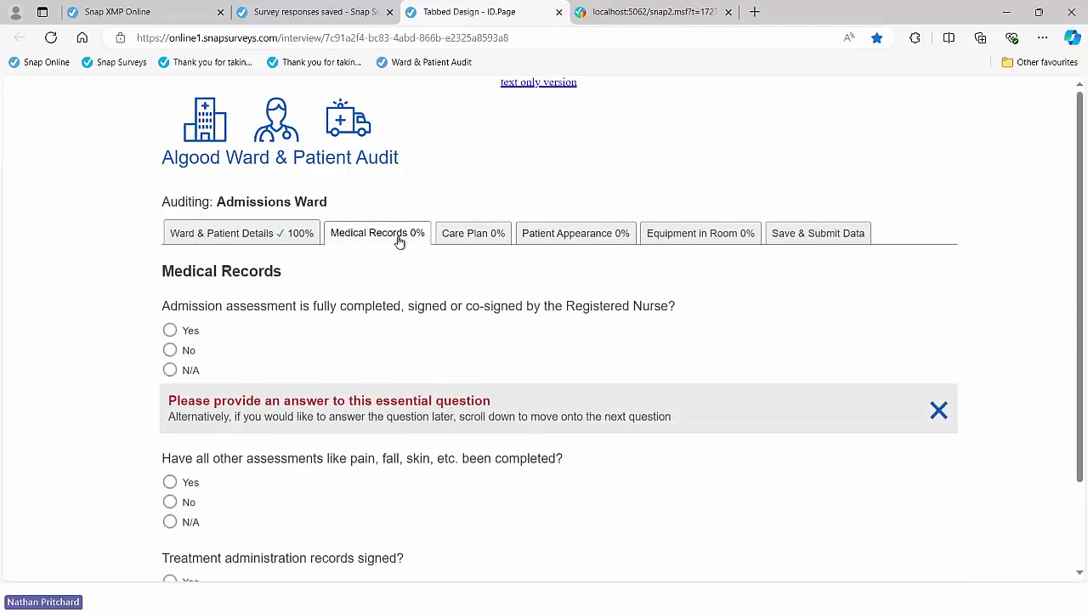
pyautogui.click(300, 237)
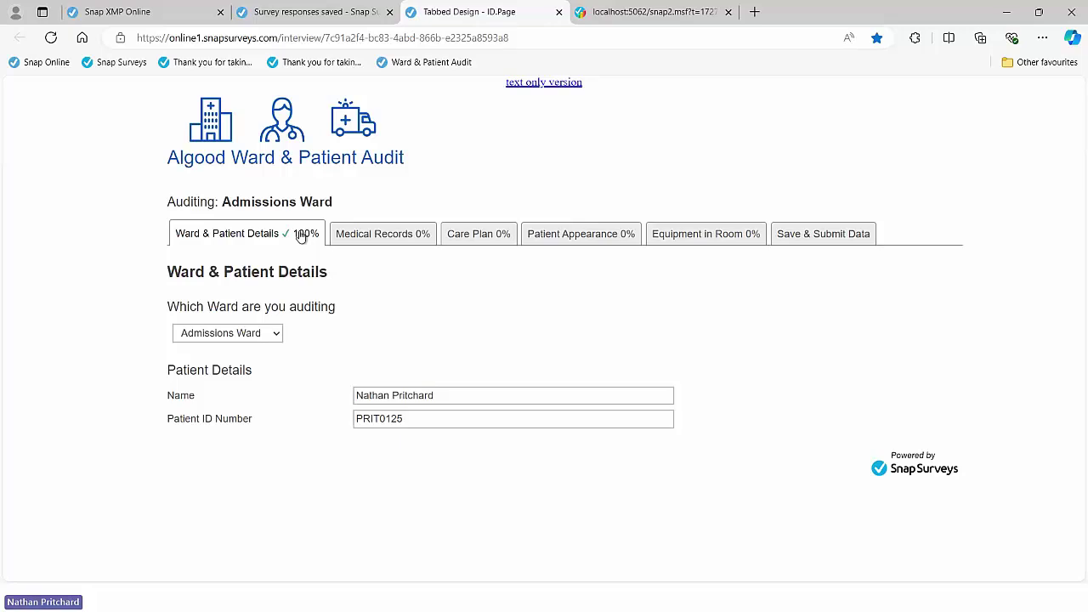
# Step: Switch to Snap Desktop and compare the Medical Records essential-question note with the admission assessment question above it
pyautogui.hotkey('alt', 'Tab')
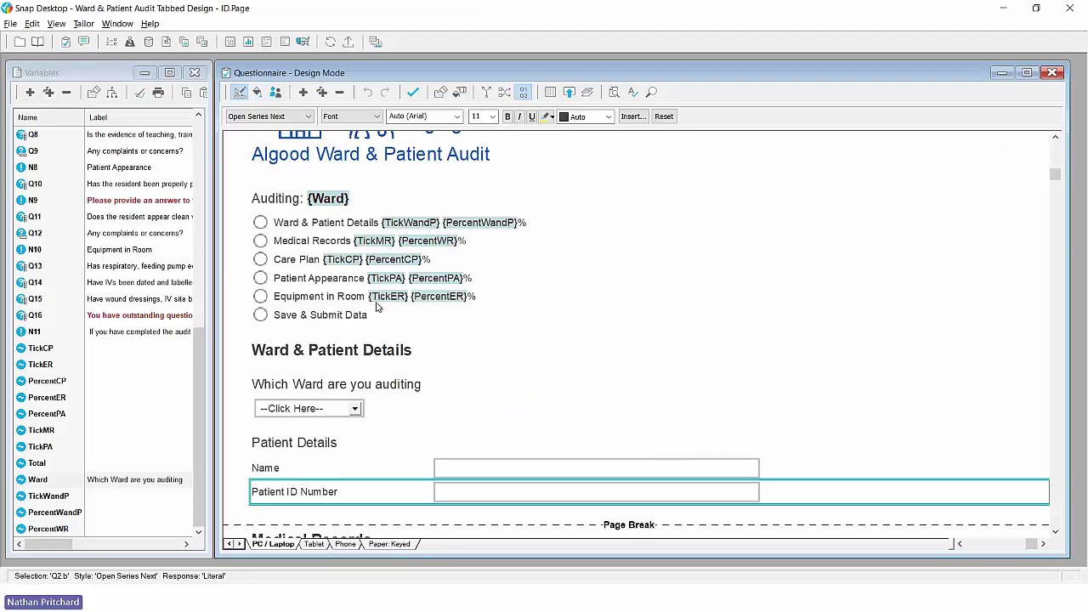
pyautogui.scroll(-5, 378, 306)
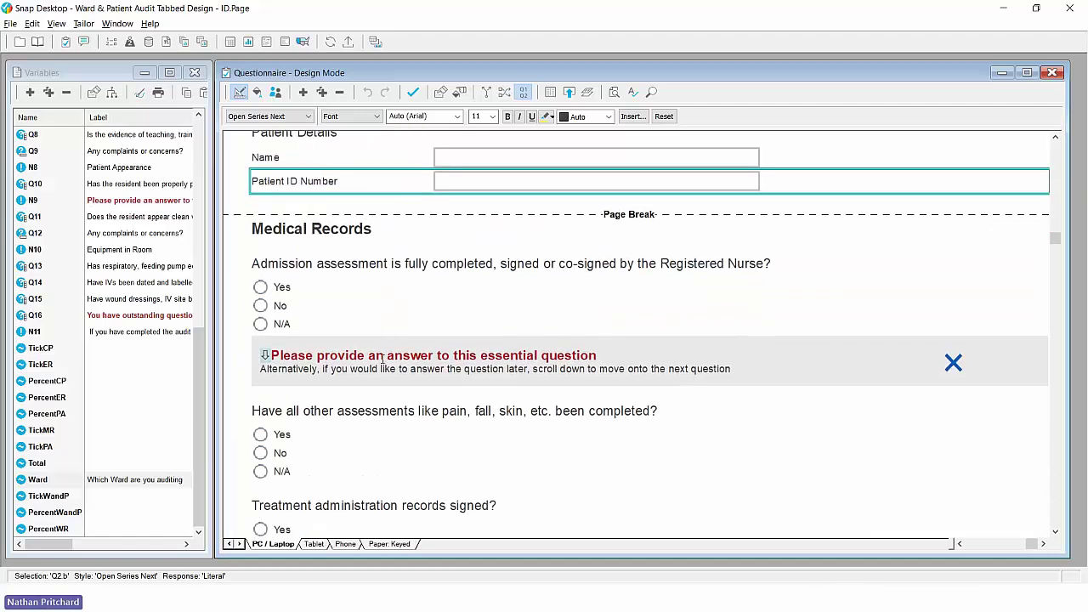
pyautogui.click(383, 353)
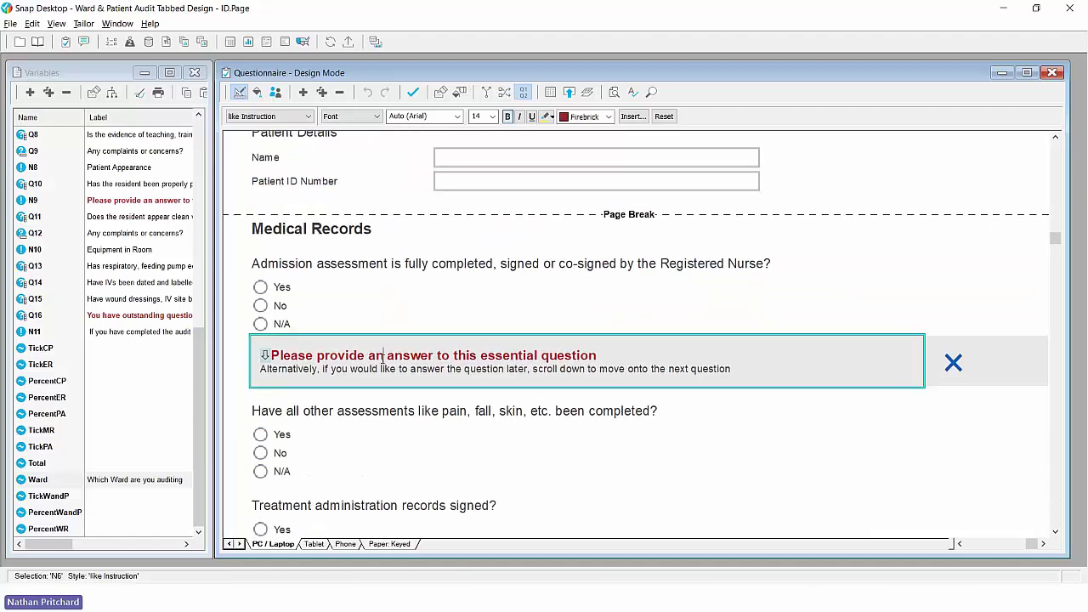
pyautogui.click(330, 264)
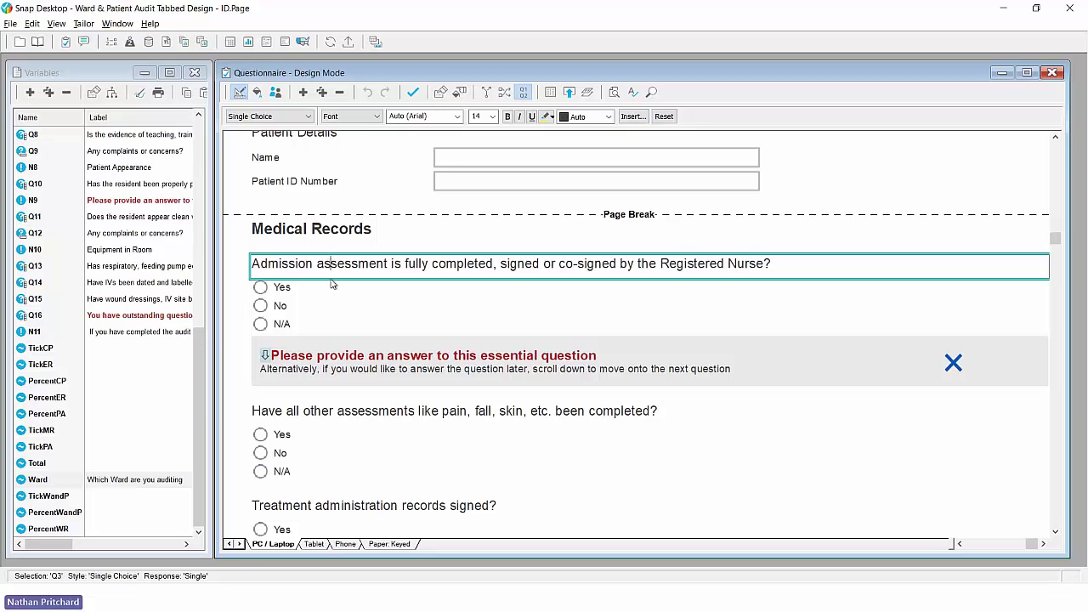
pyautogui.click(351, 359)
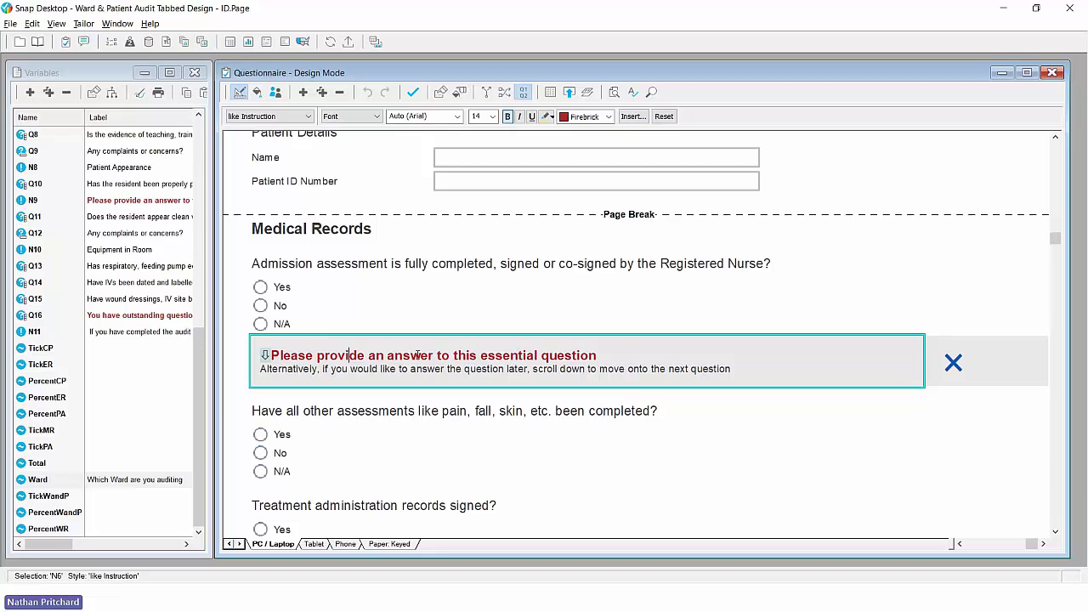
pyautogui.click(318, 267)
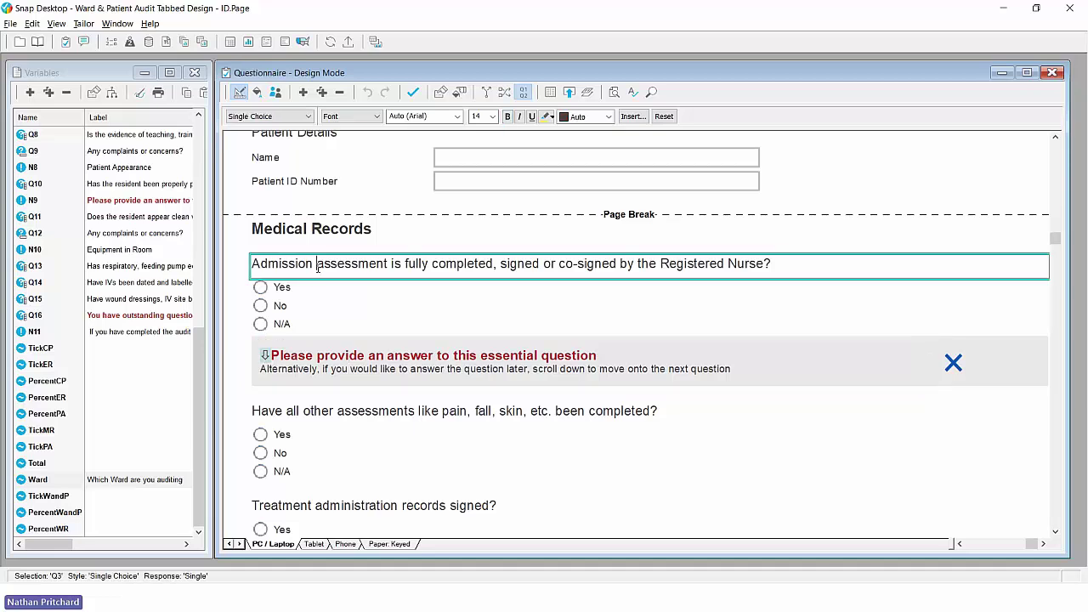
# Step: Examine the routing rule that conditionally shows the essential-question note in Medical Records, and close it
pyautogui.doubleClick(265, 355)
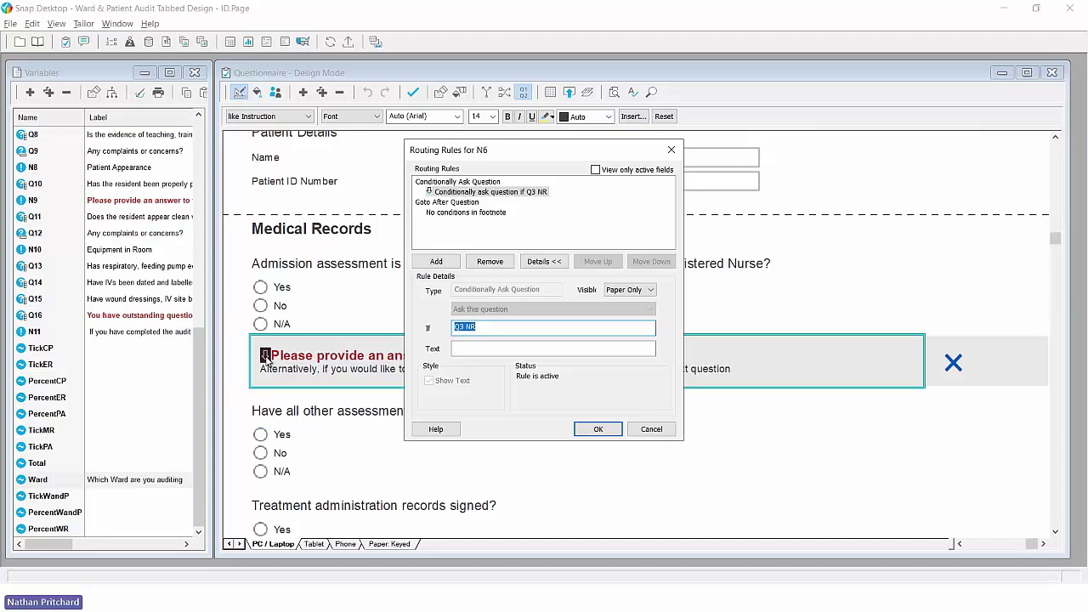
pyautogui.click(486, 329)
pyautogui.click(596, 430)
# Step: Find the Patient Appearance question about resident positioning and examine the routing rule of the essential-question note below it
pyautogui.scroll(-3, 510, 386)
pyautogui.scroll(-10, 510, 386)
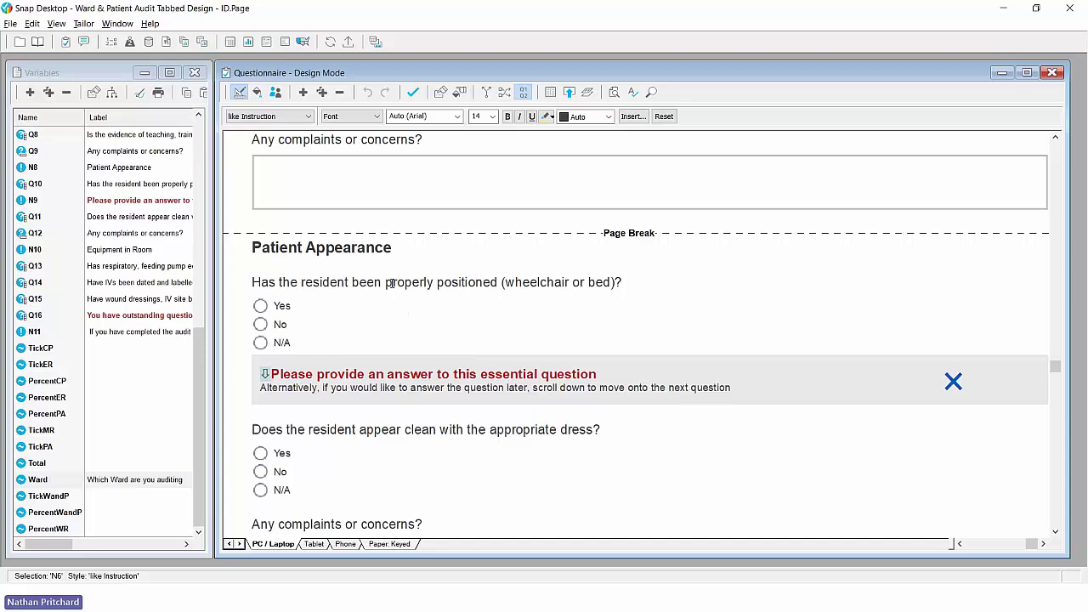
pyautogui.click(390, 284)
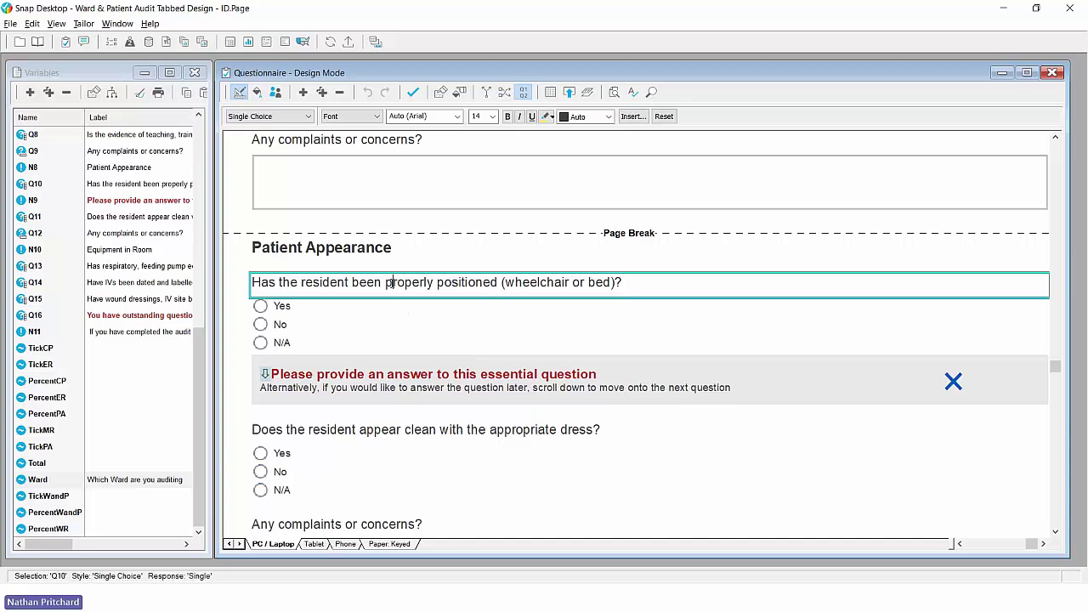
pyautogui.doubleClick(264, 376)
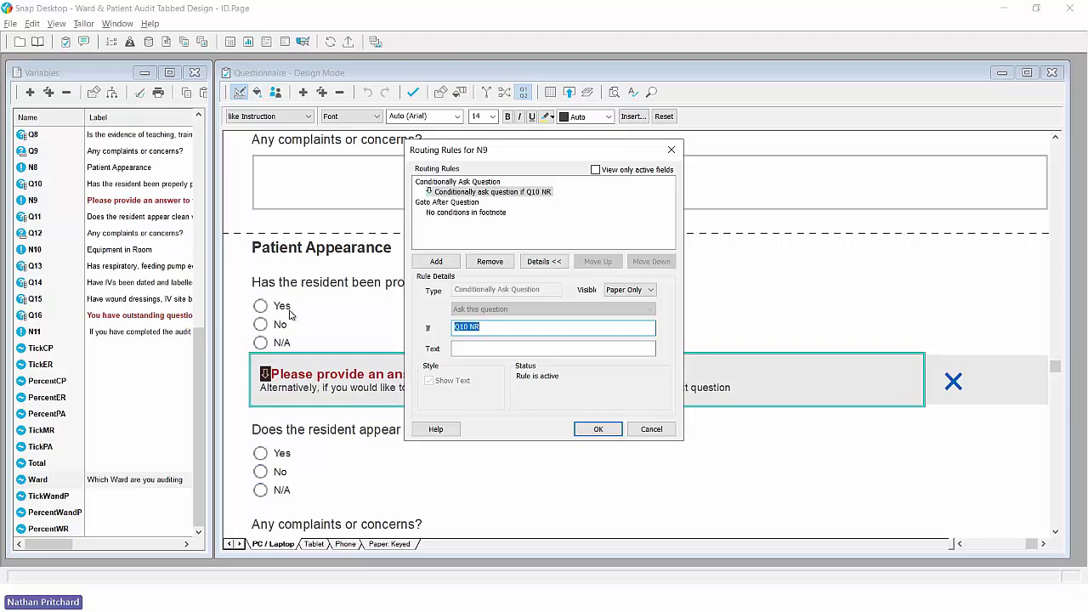
pyautogui.click(598, 428)
# Step: Return to the audit survey in the browser and answer Yes to the admission assessment question in Medical Records
pyautogui.hotkey('alt', 'Tab')
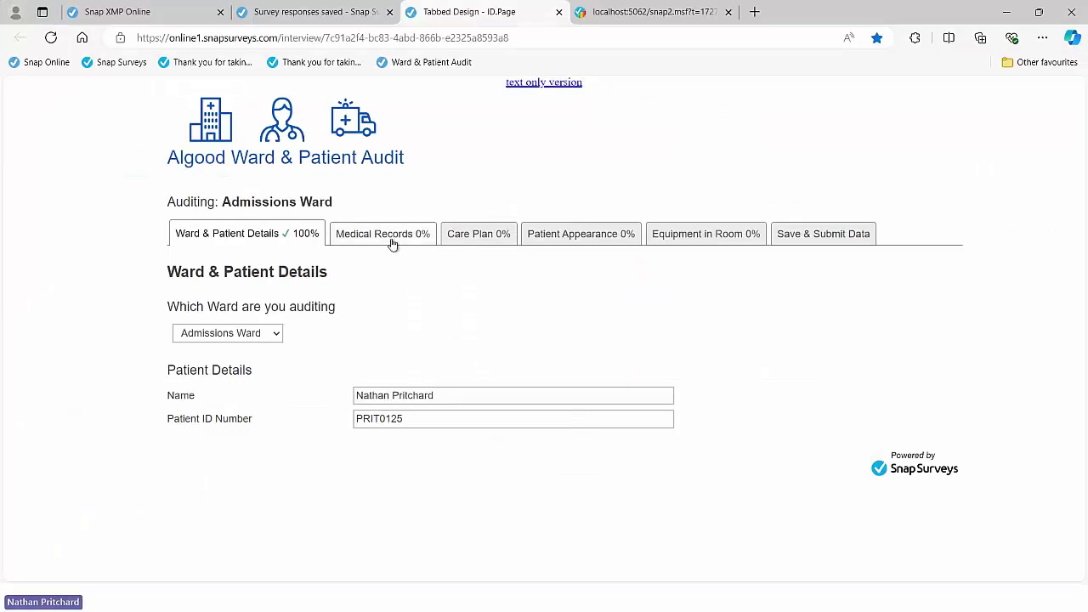
pyautogui.click(392, 245)
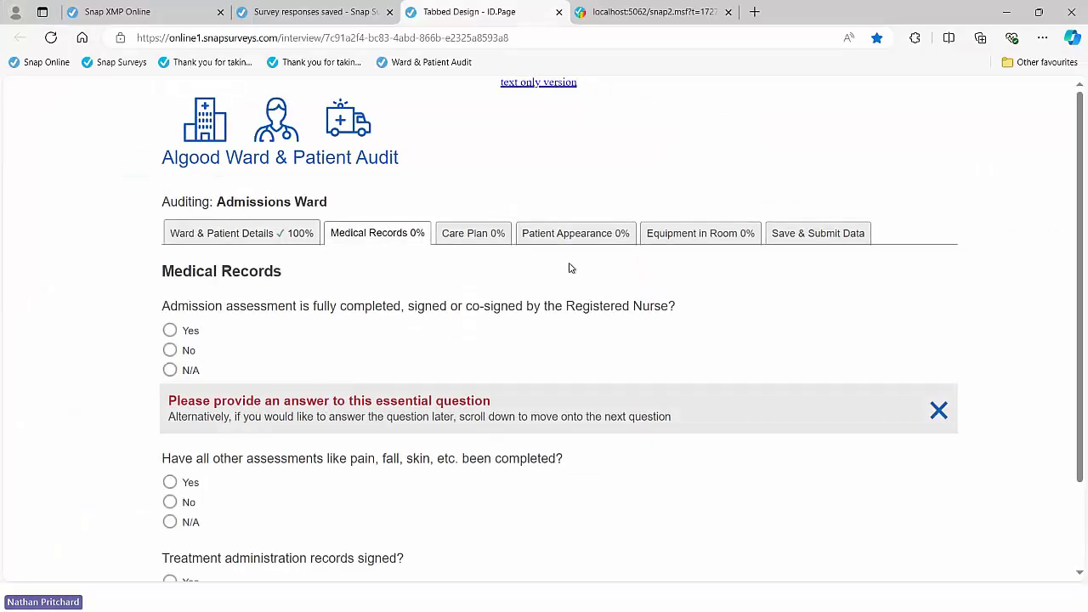
pyautogui.click(575, 233)
pyautogui.click(496, 236)
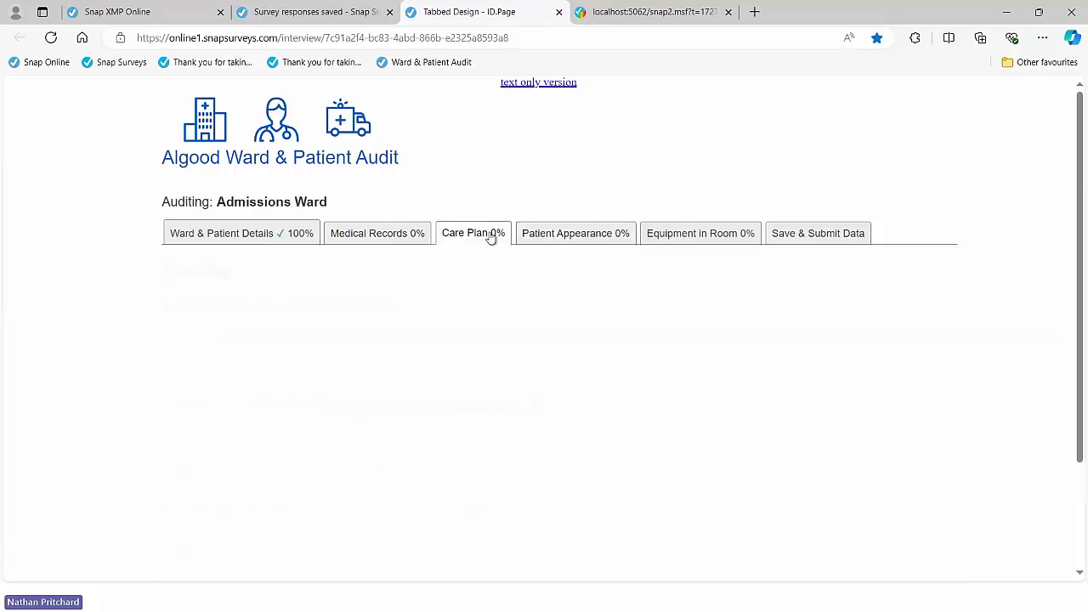
pyautogui.click(408, 235)
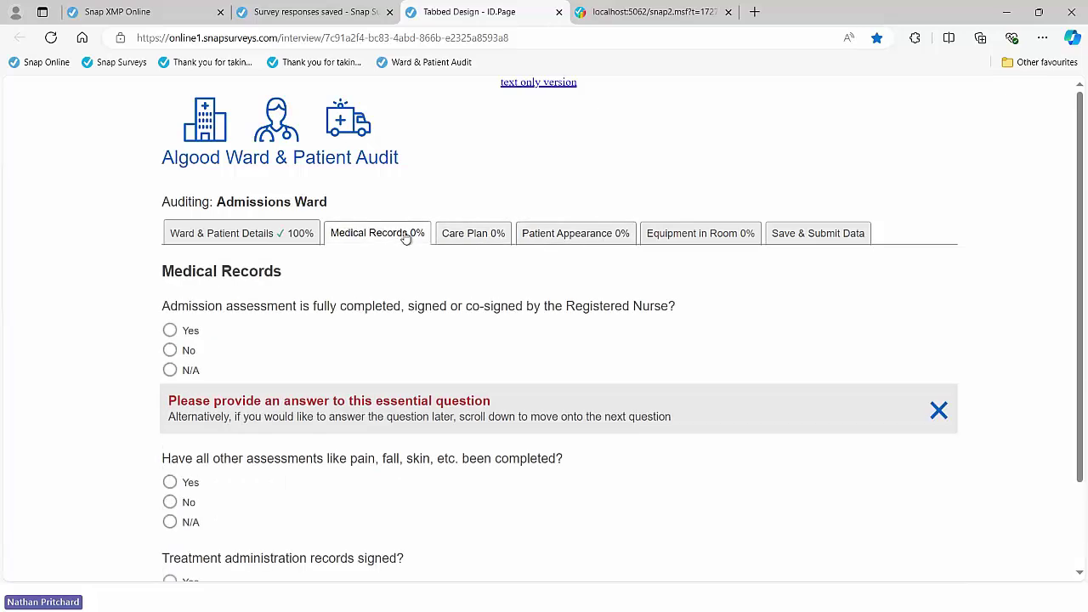
pyautogui.click(170, 333)
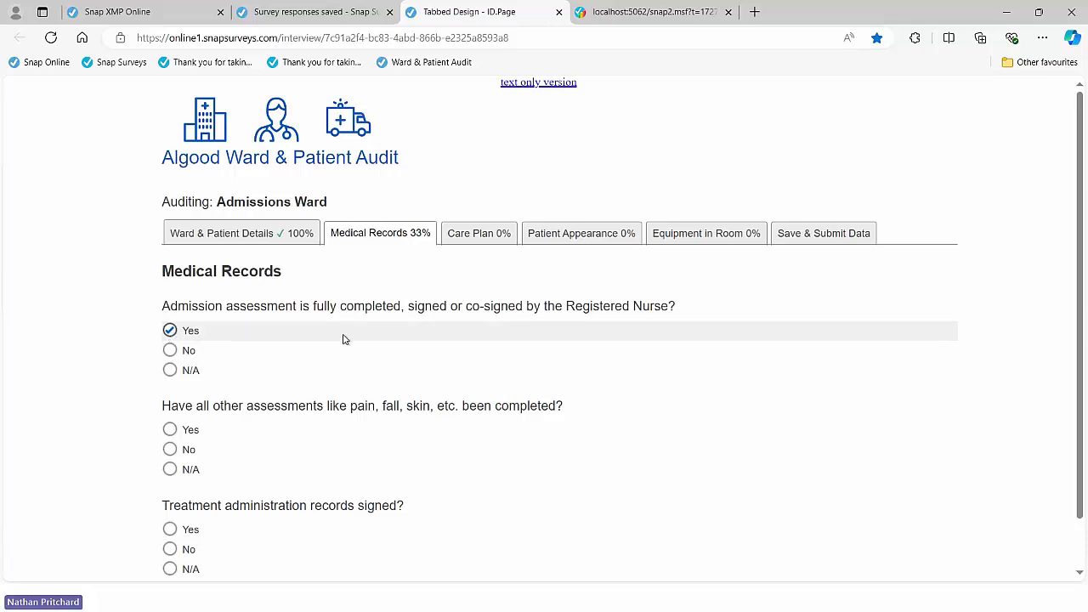
# Step: Compare the outstanding-questions notice in Save & Submit Data with the Medical Records and Patient Appearance sections
pyautogui.click(805, 240)
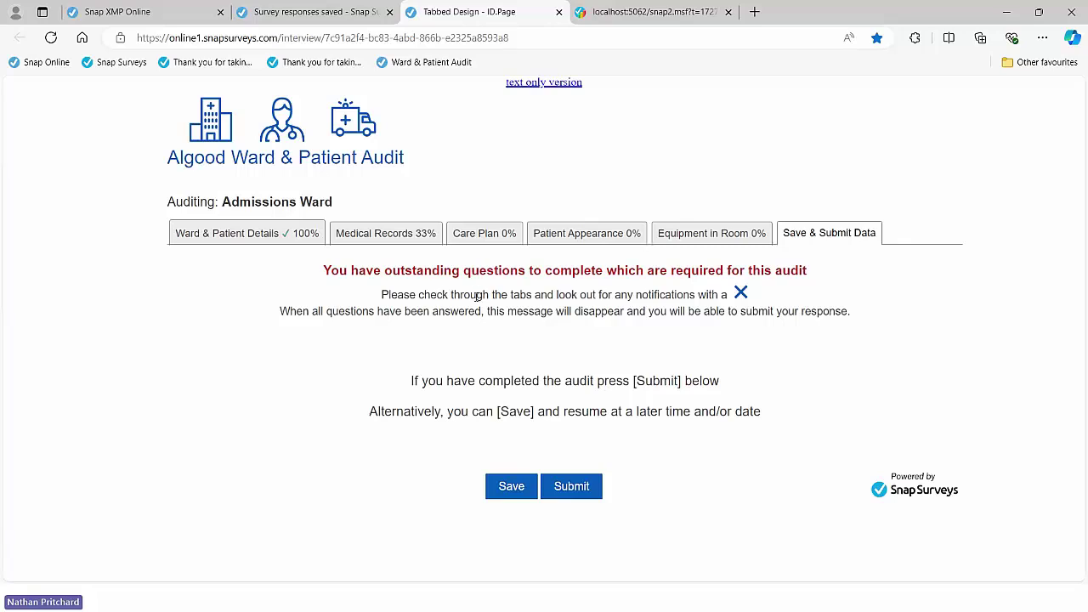
pyautogui.click(391, 241)
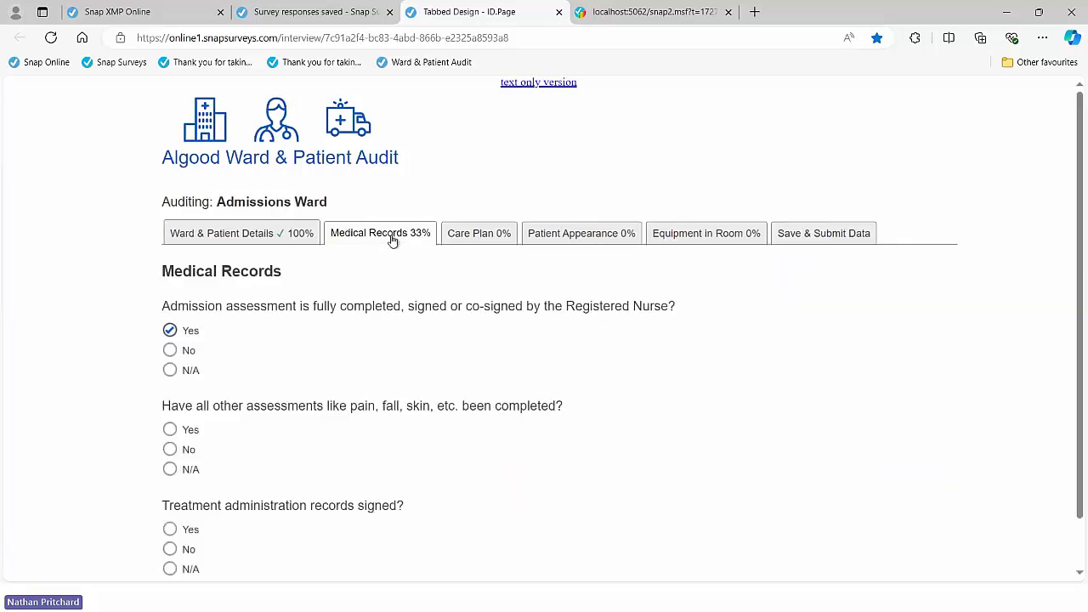
pyautogui.click(554, 246)
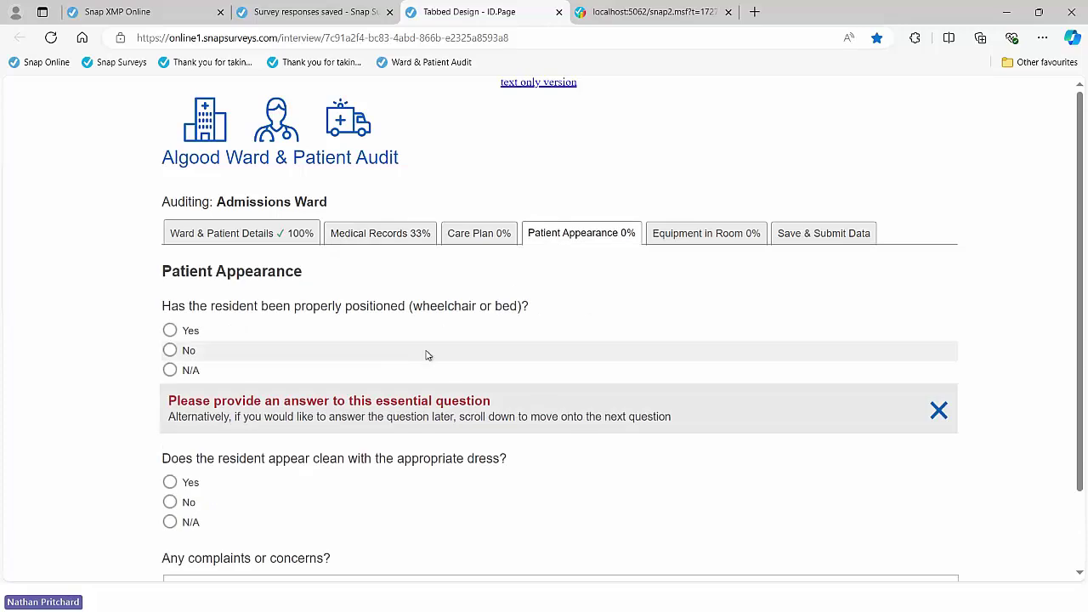
pyautogui.click(791, 236)
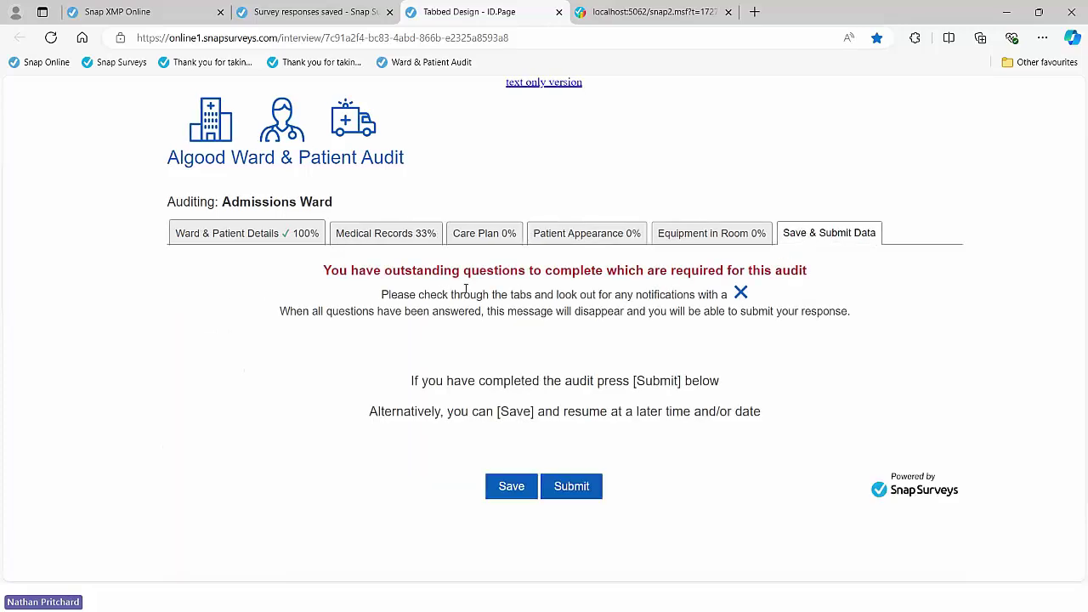
pyautogui.click(613, 240)
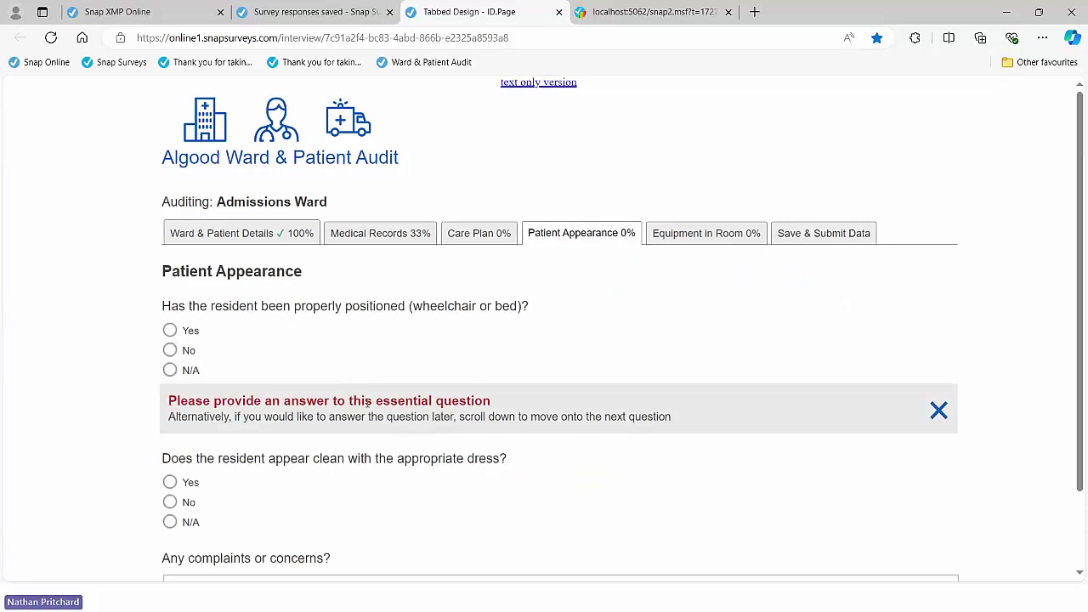
# Step: Try to submit the incomplete audit and check Equipment in Room and Patient Appearance for unanswered essential questions
pyautogui.click(777, 240)
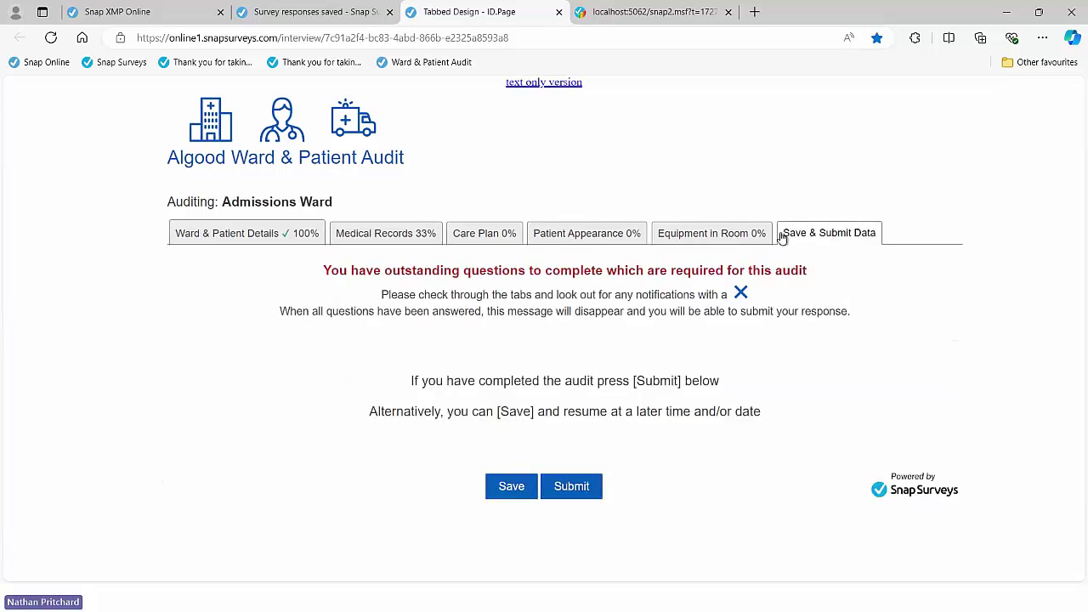
pyautogui.click(574, 491)
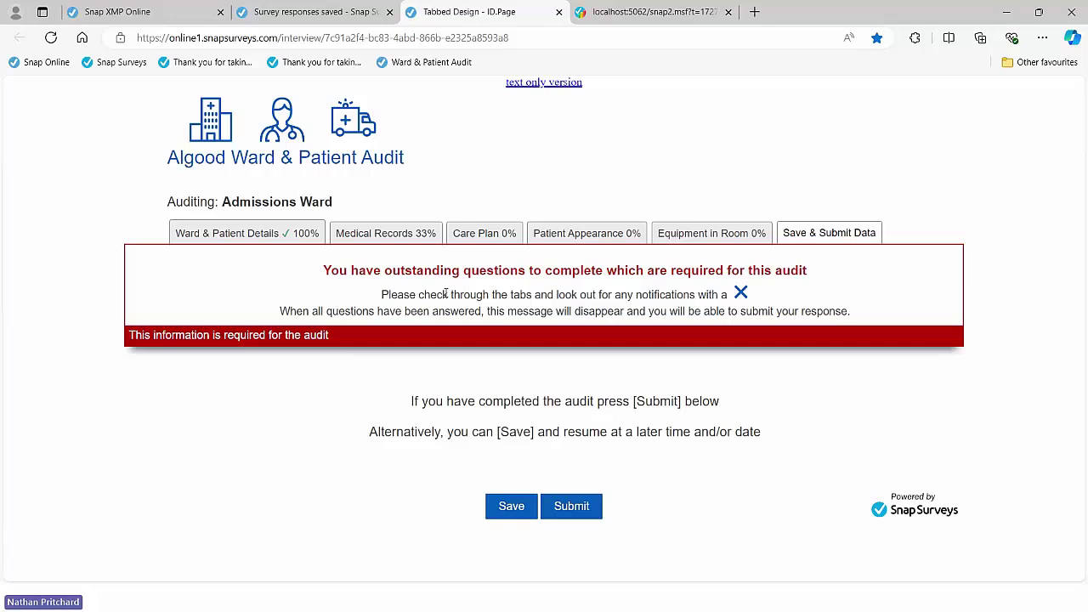
pyautogui.click(710, 234)
pyautogui.scroll(-1, 585, 350)
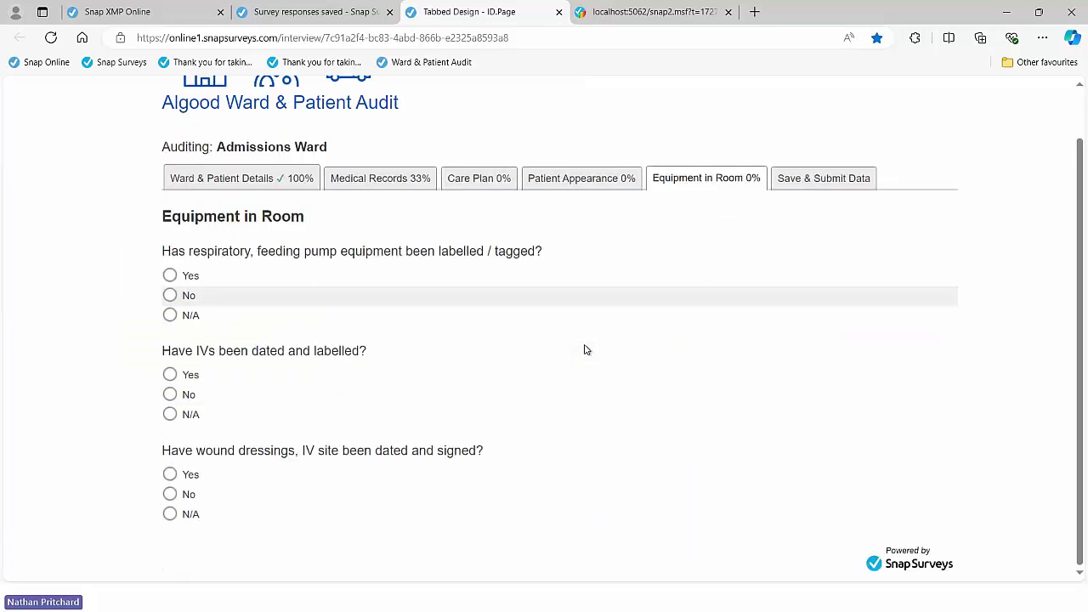
pyautogui.scroll(1, 582, 323)
pyautogui.click(579, 236)
pyautogui.scroll(-1, 486, 357)
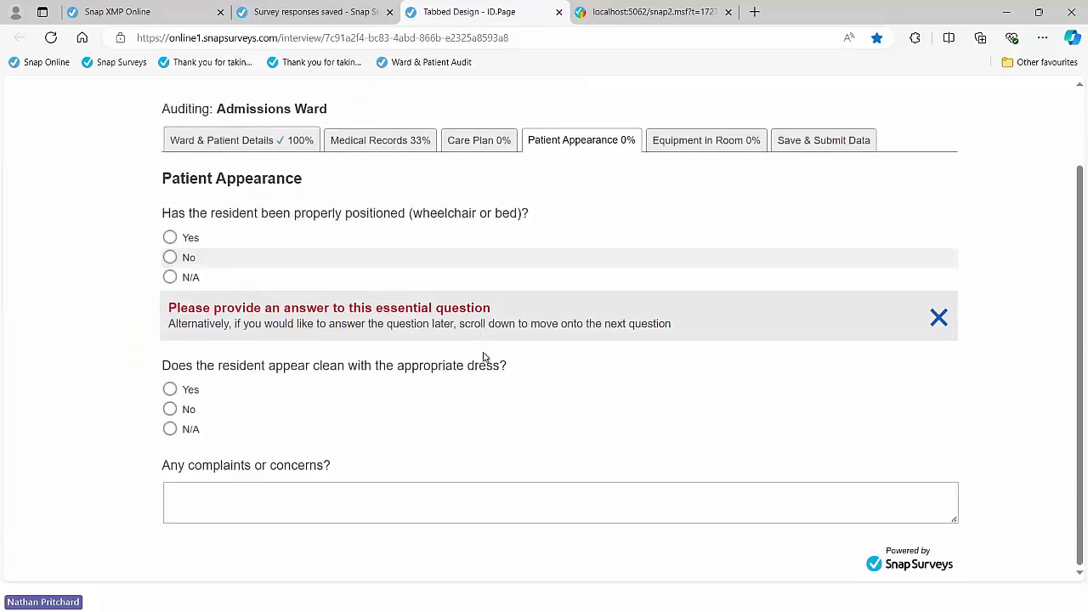
# Step: Switch to the audit questionnaire in Snap Desktop and select the outstanding-questions message after the Equipment in Room section
pyautogui.scroll(1, 484, 357)
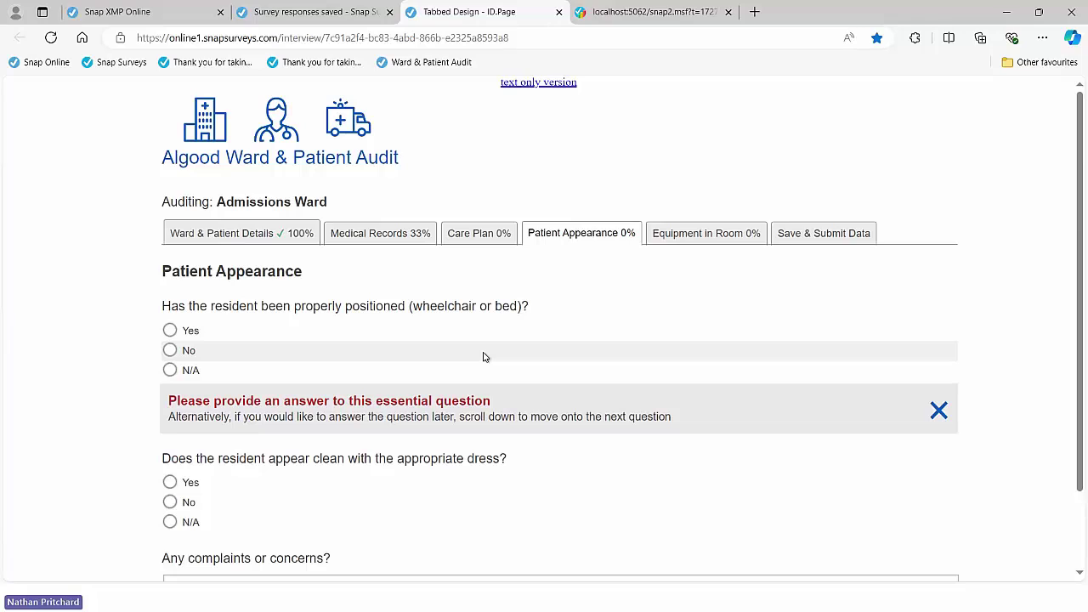
pyautogui.hotkey('alt', 'Tab')
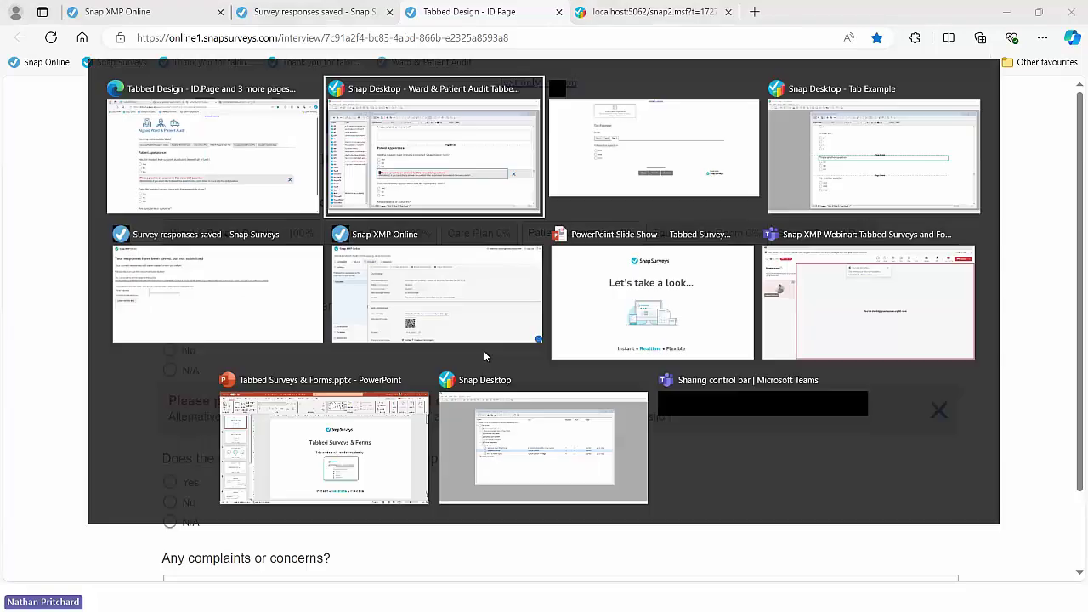
pyautogui.scroll(-5, 483, 357)
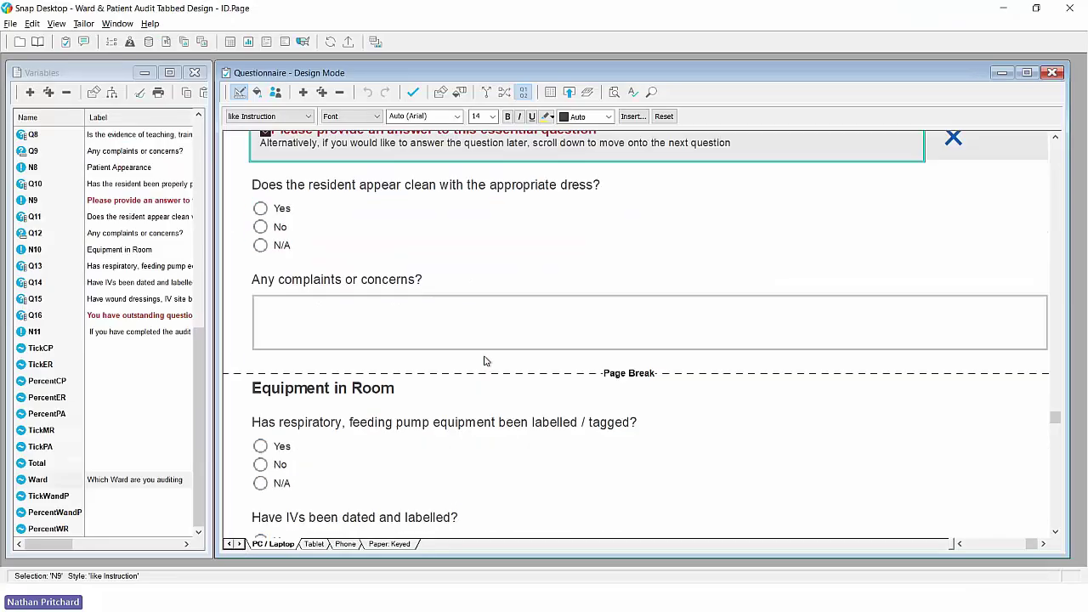
pyautogui.scroll(-3, 483, 361)
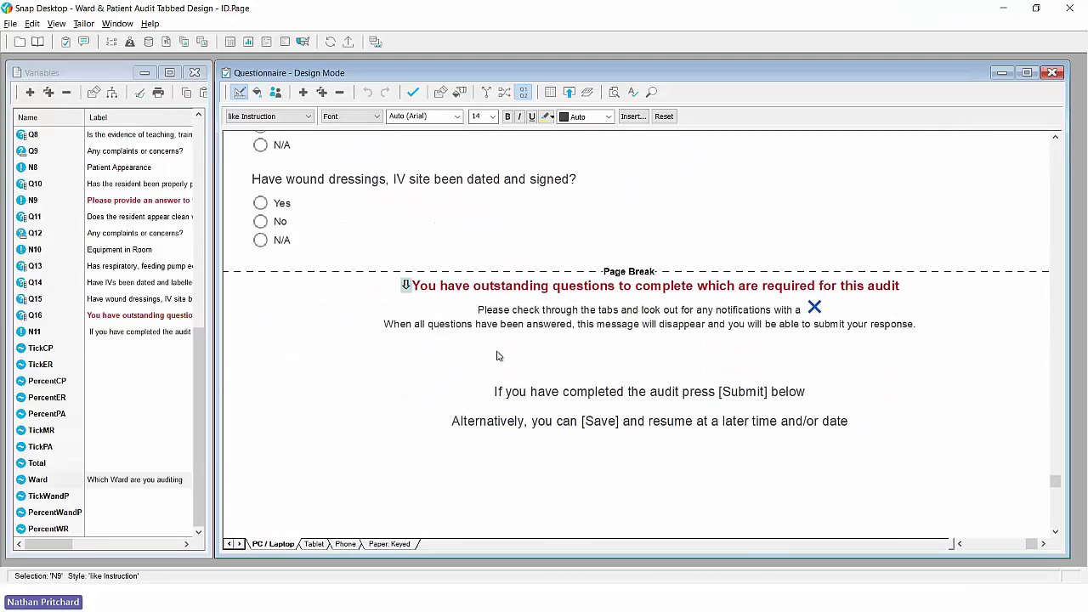
pyautogui.click(554, 315)
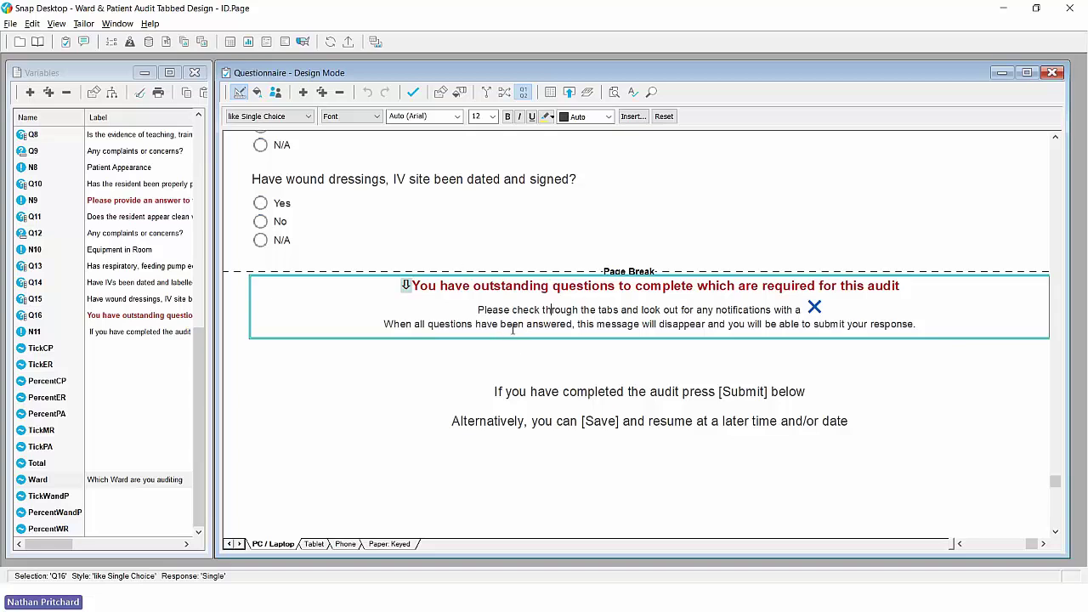
# Step: Show the code box of the outstanding-questions message and hide it again
pyautogui.click(354, 116)
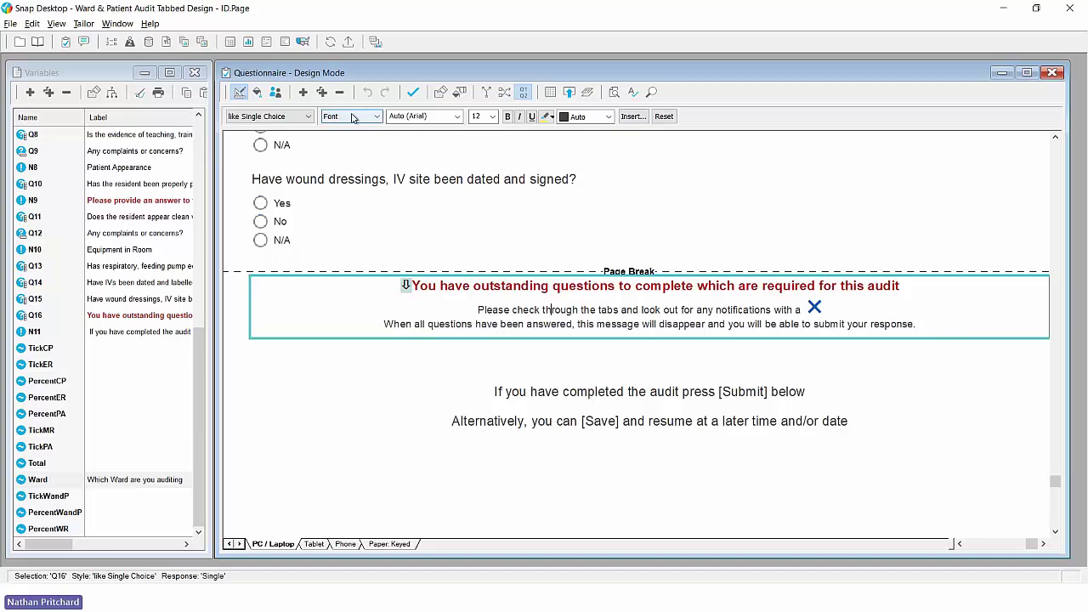
pyautogui.click(356, 246)
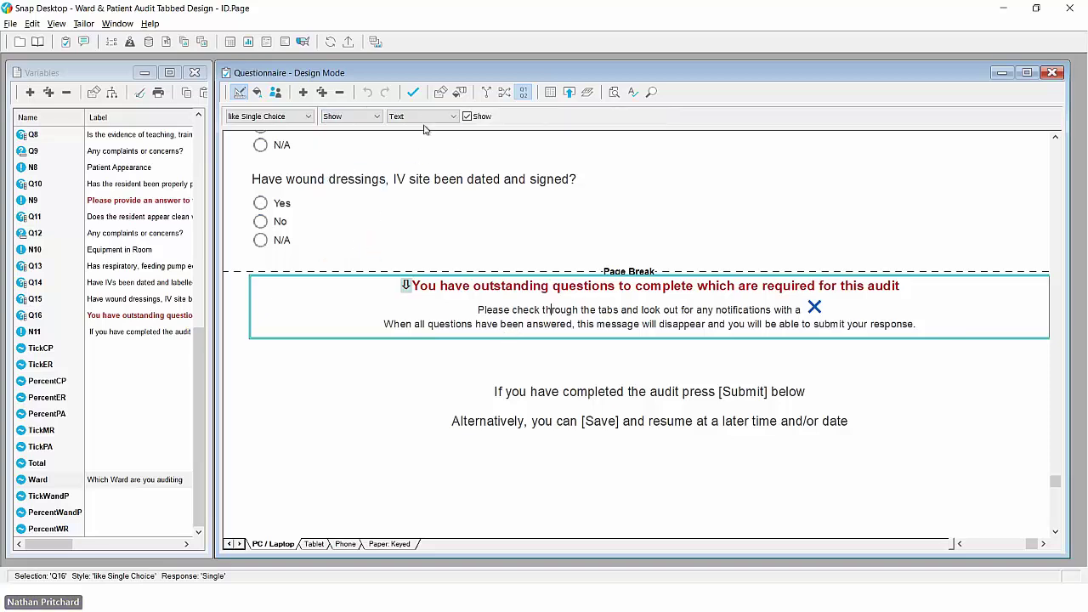
pyautogui.click(426, 119)
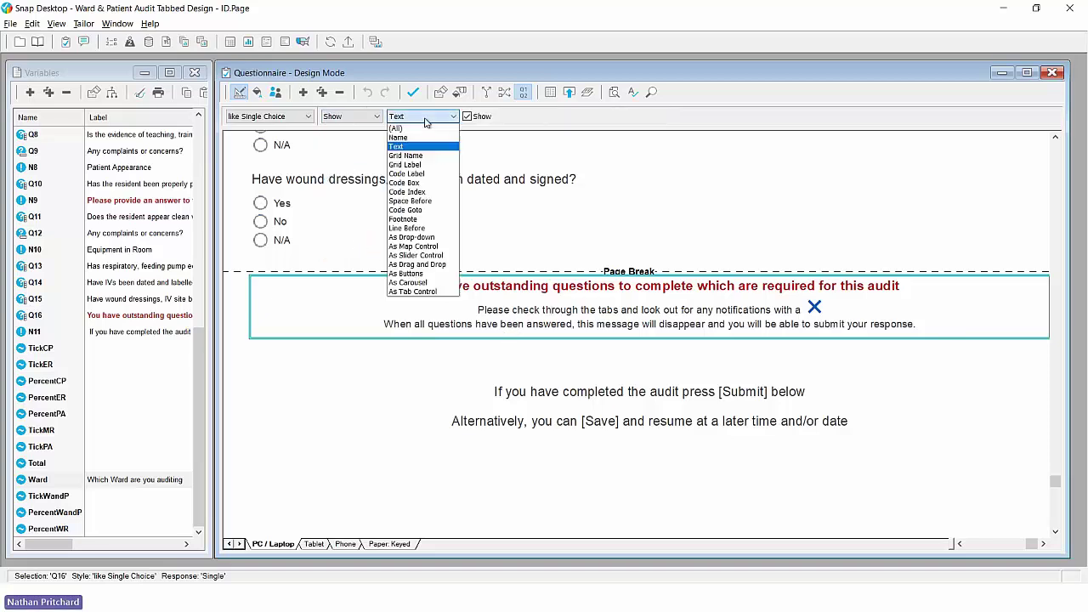
pyautogui.click(421, 183)
pyautogui.click(467, 118)
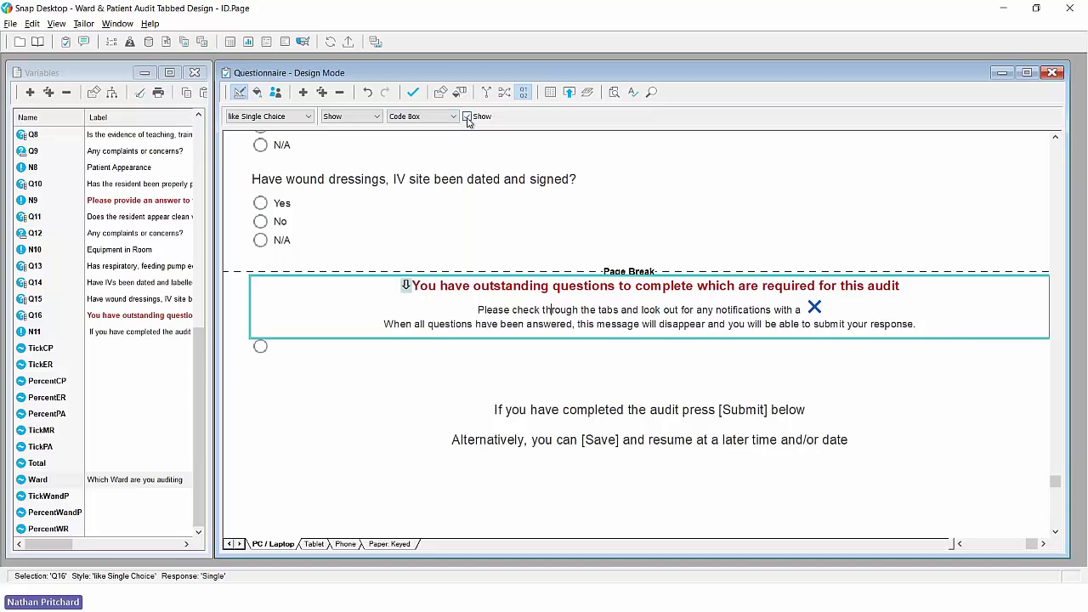
pyautogui.click(467, 118)
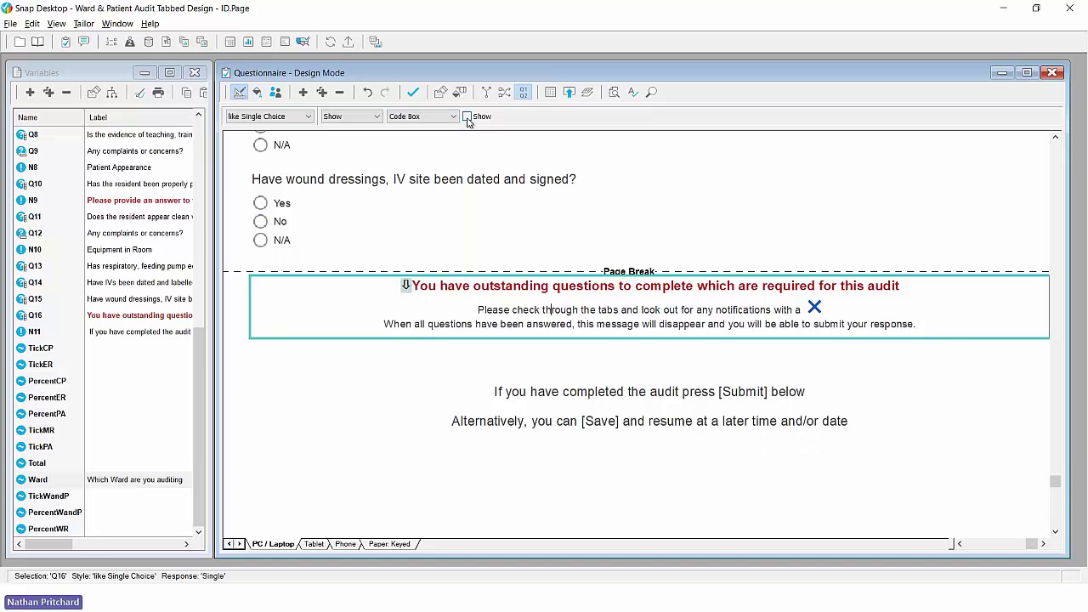
# Step: Review the response type and must-answer setting in the outstanding-questions message's variable properties
pyautogui.rightClick(551, 309)
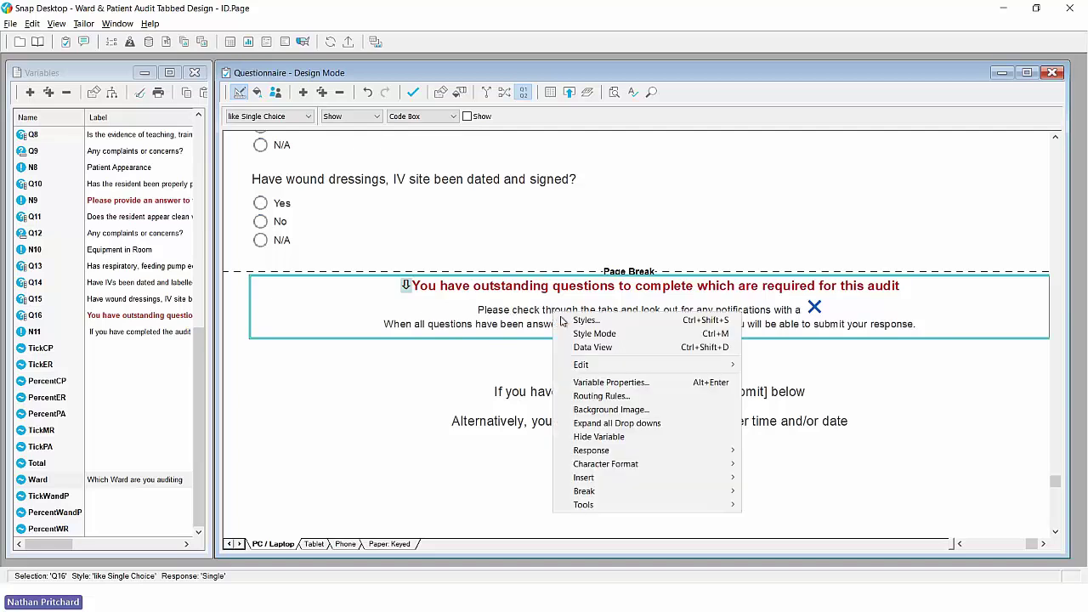
pyautogui.click(598, 383)
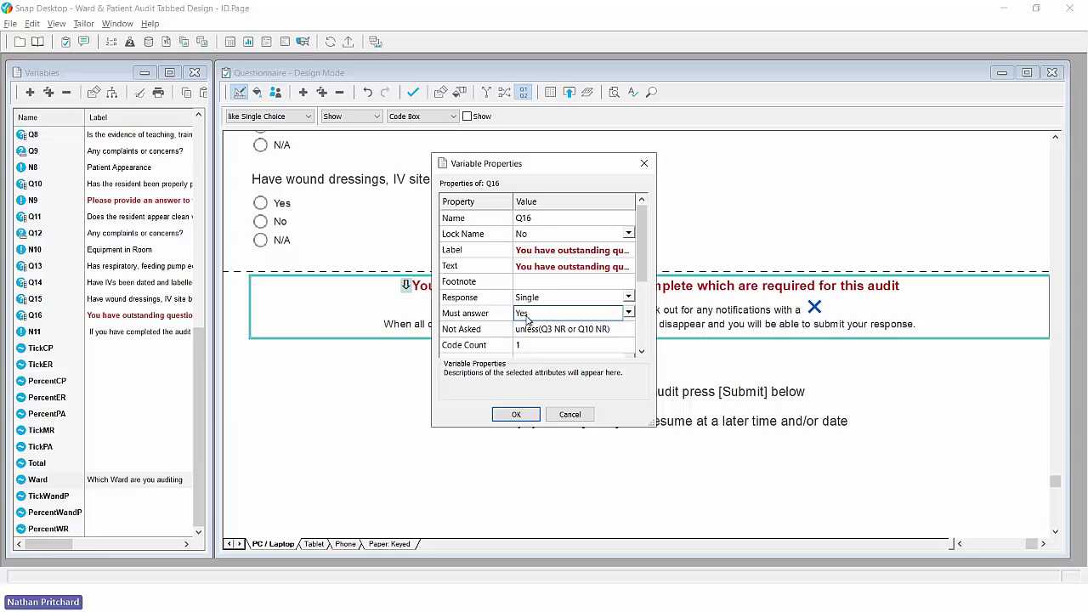
pyautogui.click(526, 415)
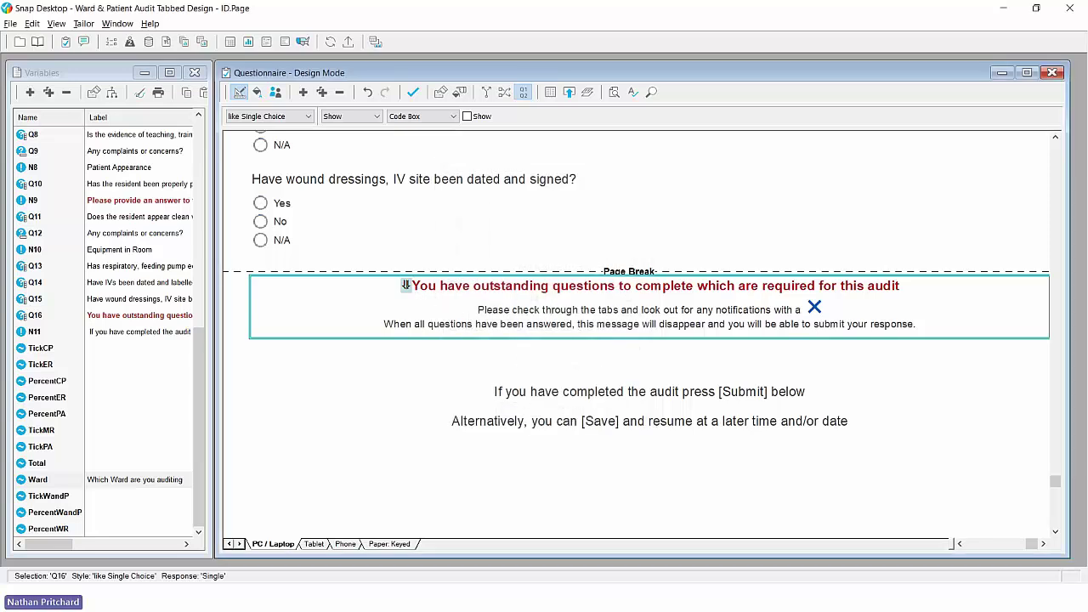
# Step: Examine the conditional-ask routing rule of the outstanding-questions message, including its If condition
pyautogui.doubleClick(406, 286)
pyautogui.click(519, 328)
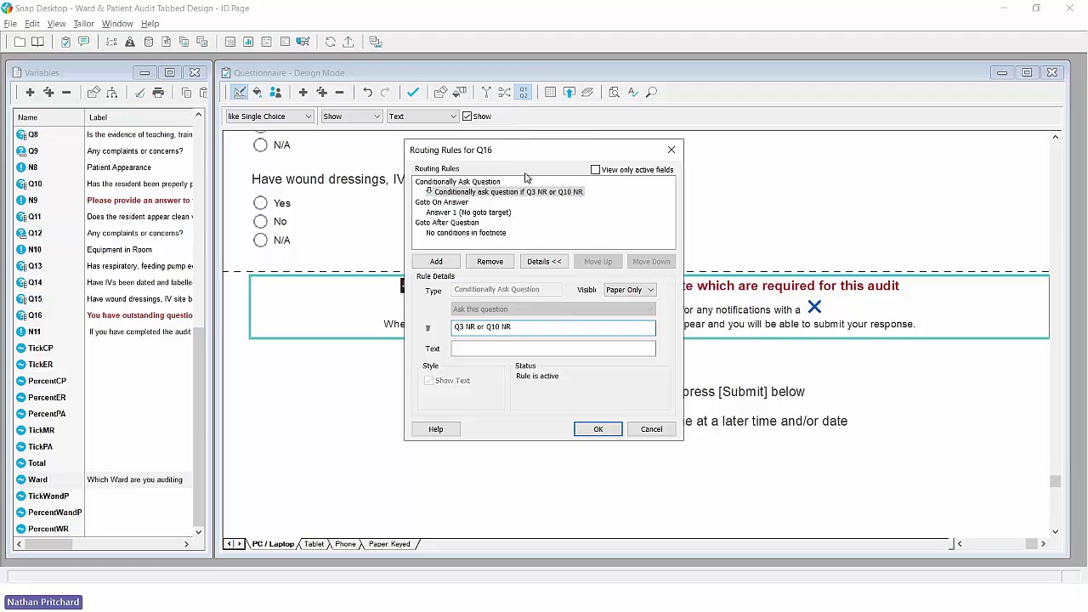
pyautogui.moveTo(532, 151); pyautogui.dragTo(584, 151)
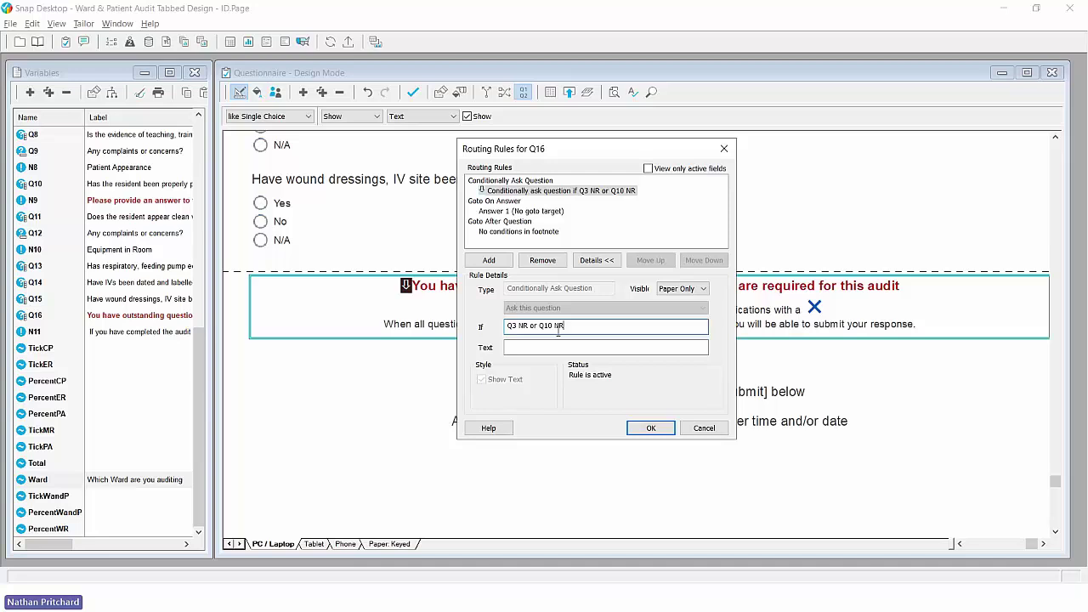
pyautogui.click(637, 429)
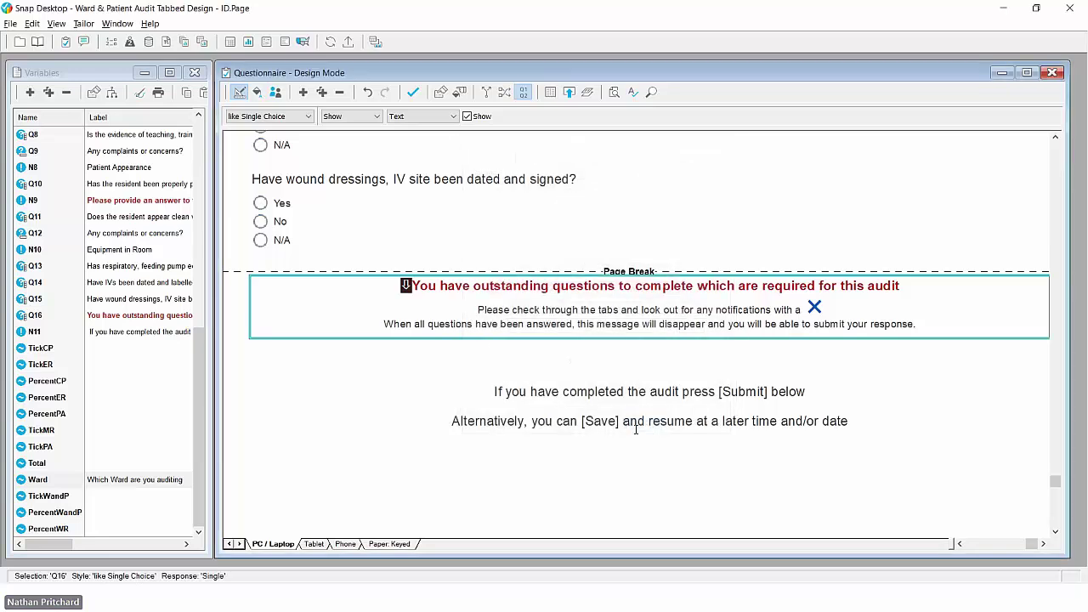
# Step: Return to the audit survey in the browser and answer Yes to the other-assessments and treatment administration questions in Medical Records
pyautogui.hotkey('alt', 'Tab')
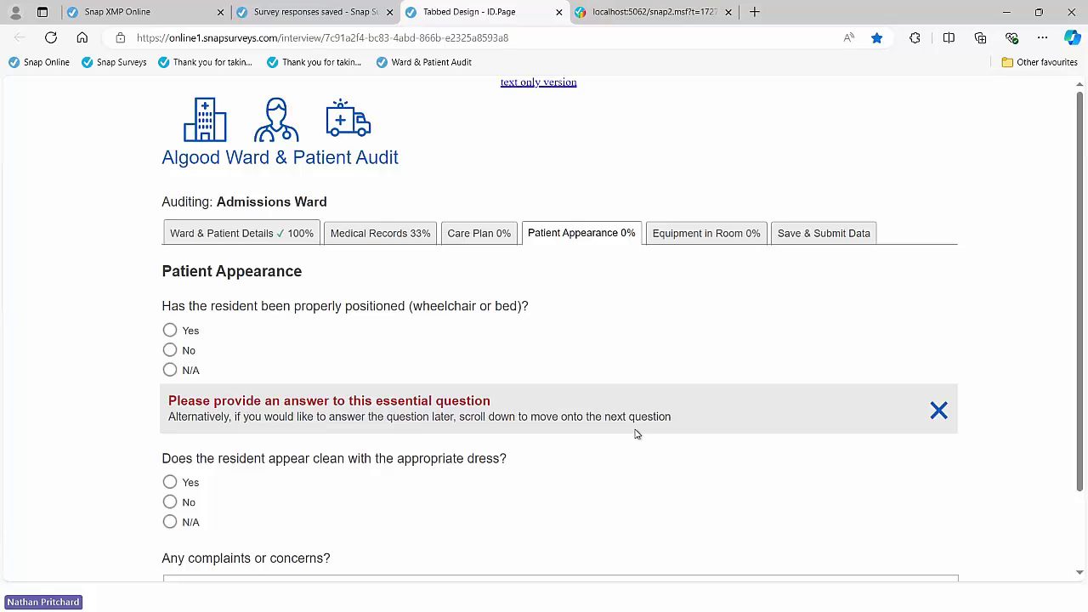
pyautogui.click(372, 243)
pyautogui.click(173, 431)
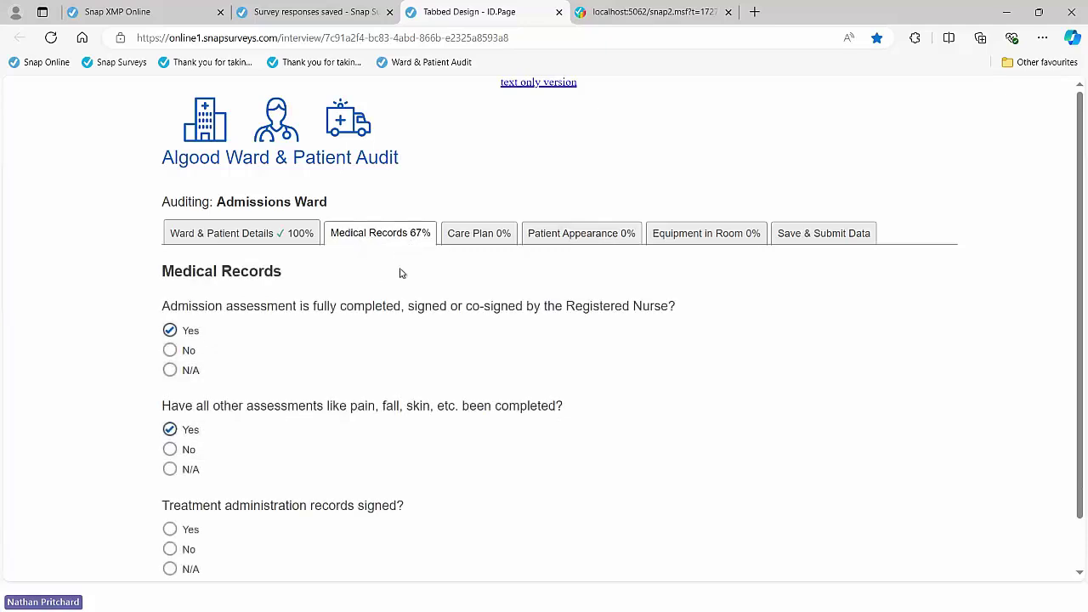
pyautogui.scroll(-1, 382, 335)
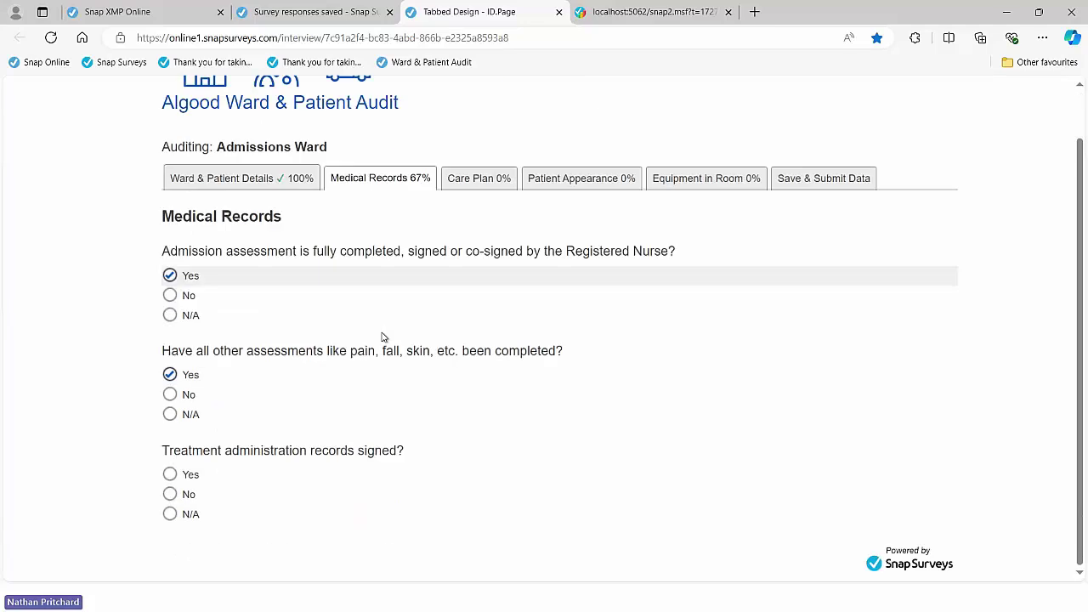
pyautogui.click(194, 476)
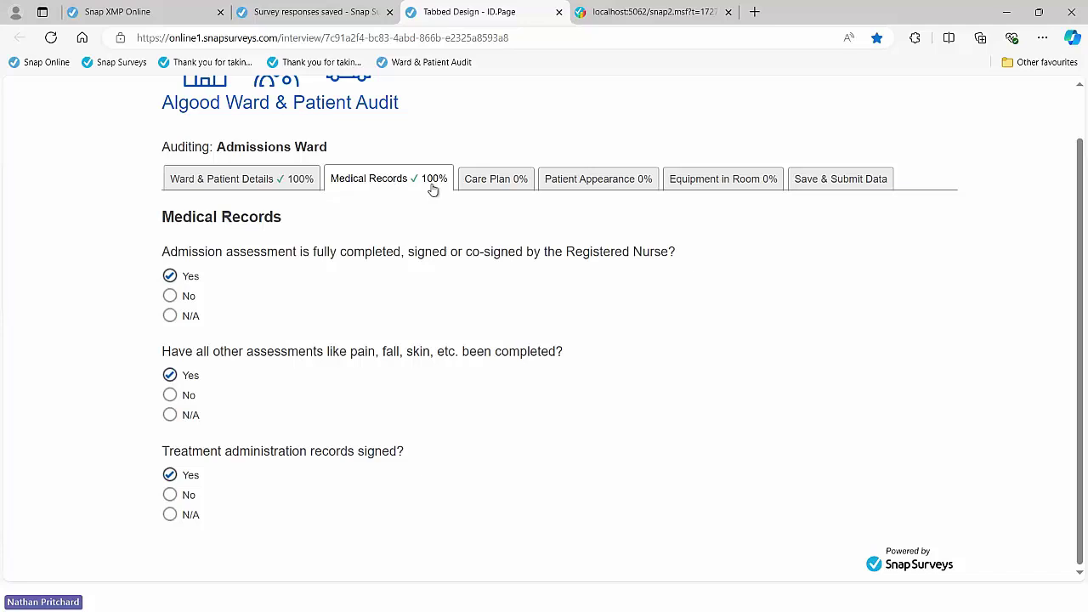
# Step: In Patient Appearance, answer N/A for resident positioning and Yes for appropriate dress, and check the Save & Submit Data section
pyautogui.click(641, 185)
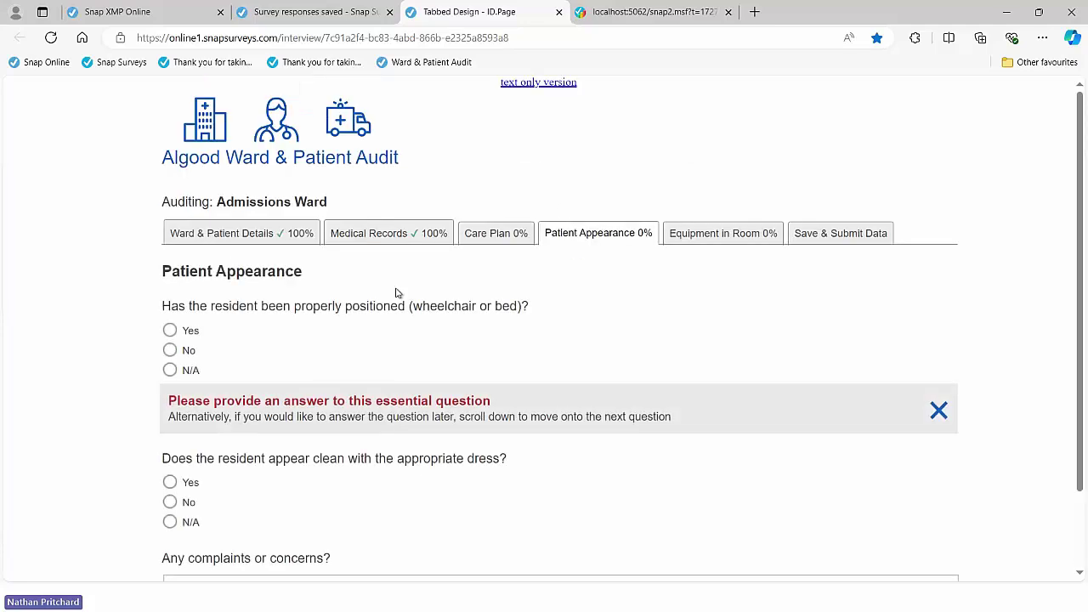
pyautogui.click(175, 371)
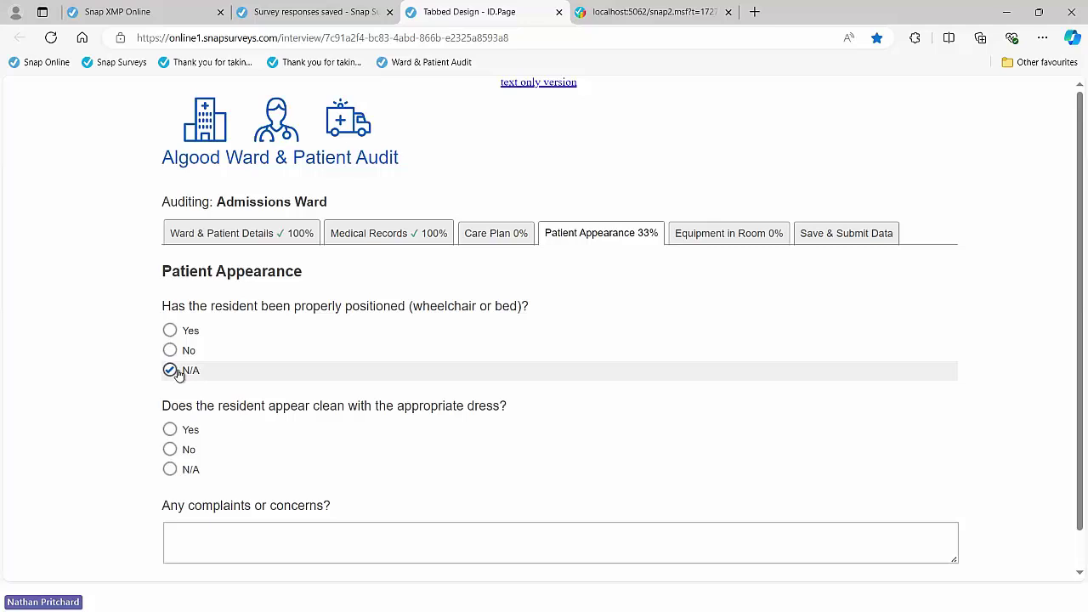
pyautogui.click(186, 431)
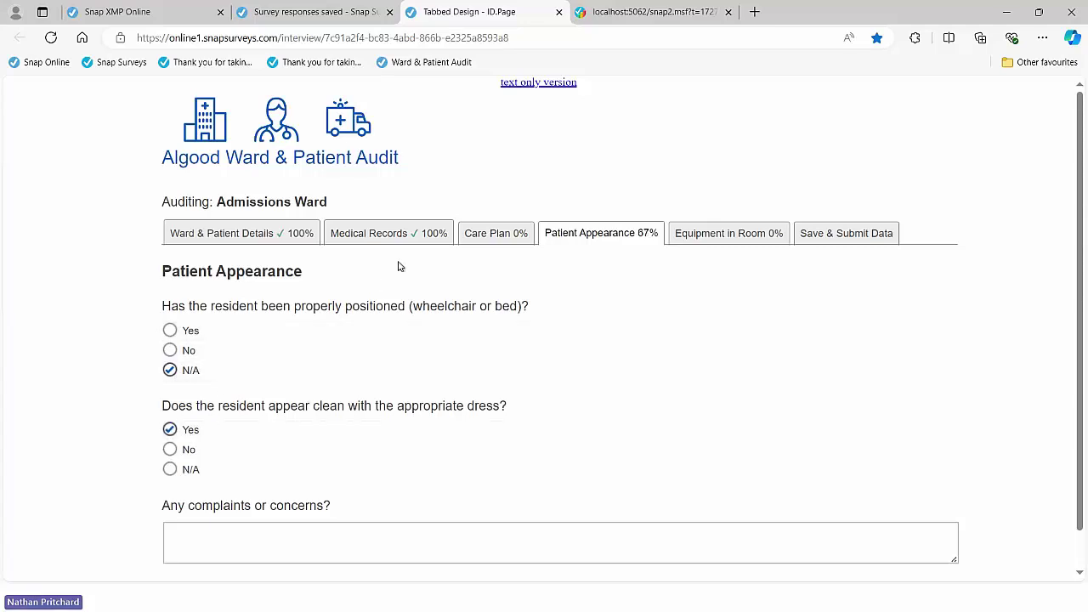
pyautogui.click(807, 234)
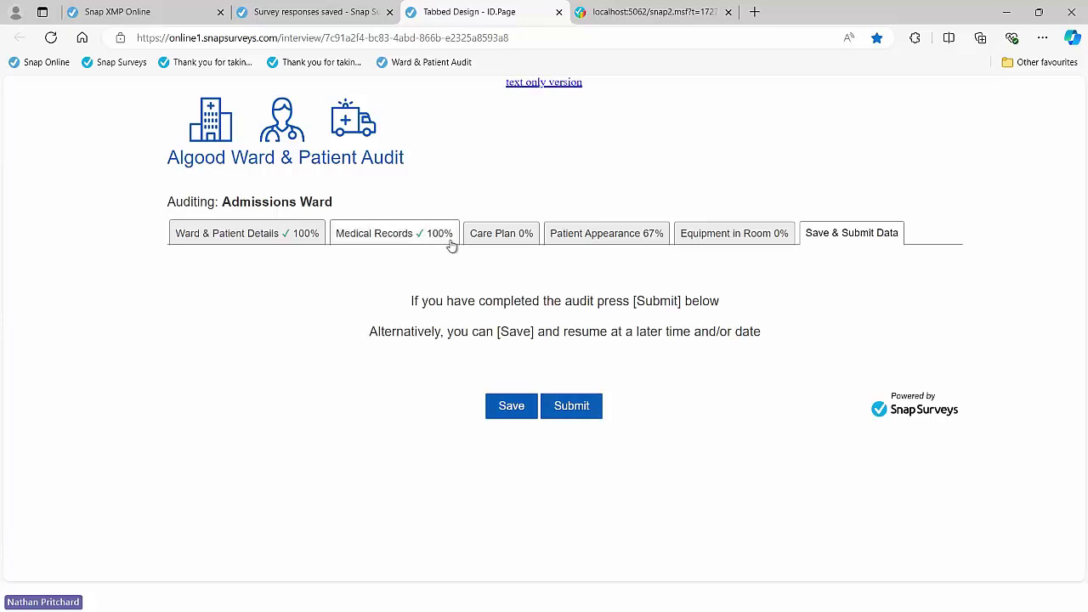
# Step: Switch back to the Snap Desktop questionnaire and locate the tick and percentage variables in the tab header labels
pyautogui.hotkey('alt', 'Tab')
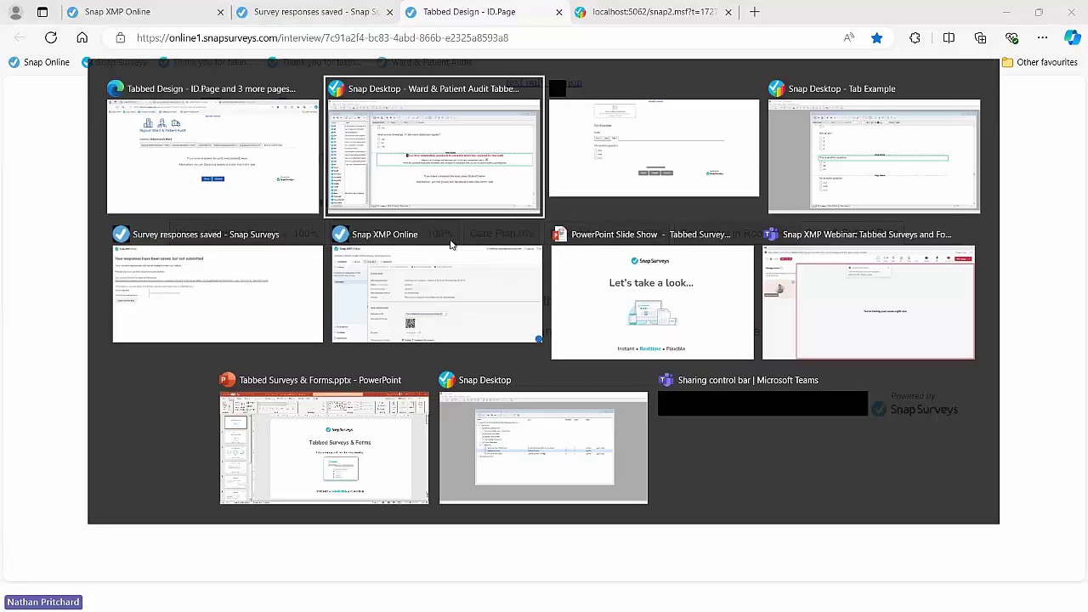
pyautogui.scroll(-1, 1058, 482)
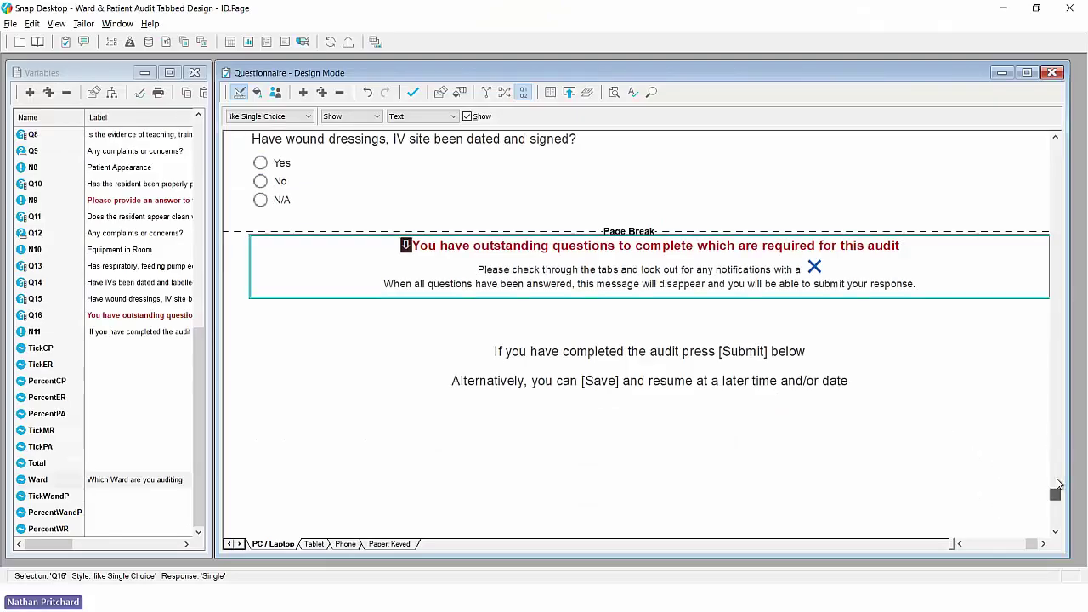
pyautogui.moveTo(1057, 482); pyautogui.dragTo(1048, 186)
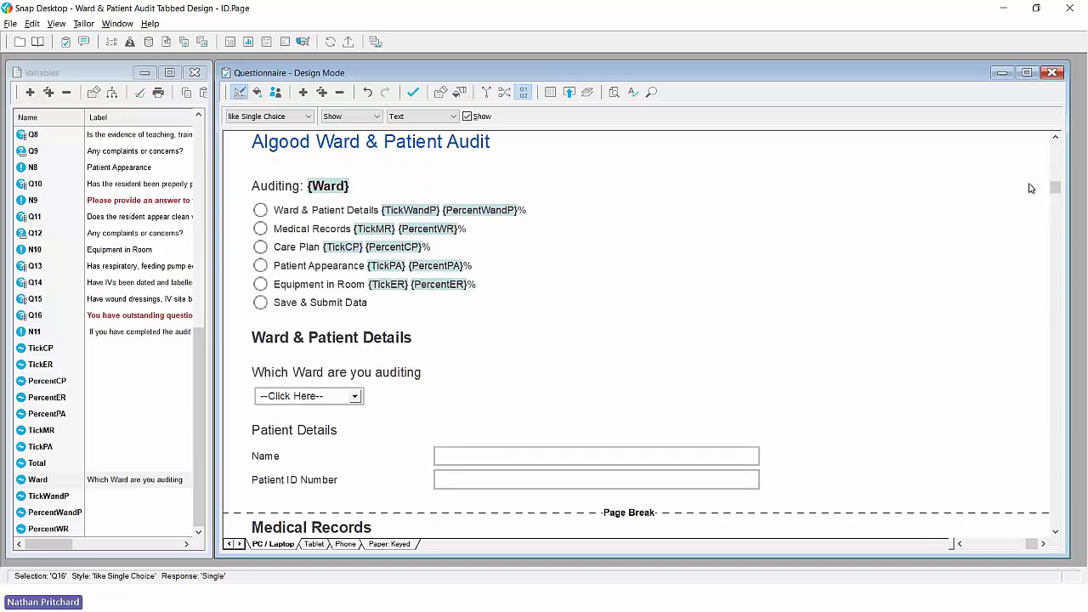
pyautogui.click(425, 209)
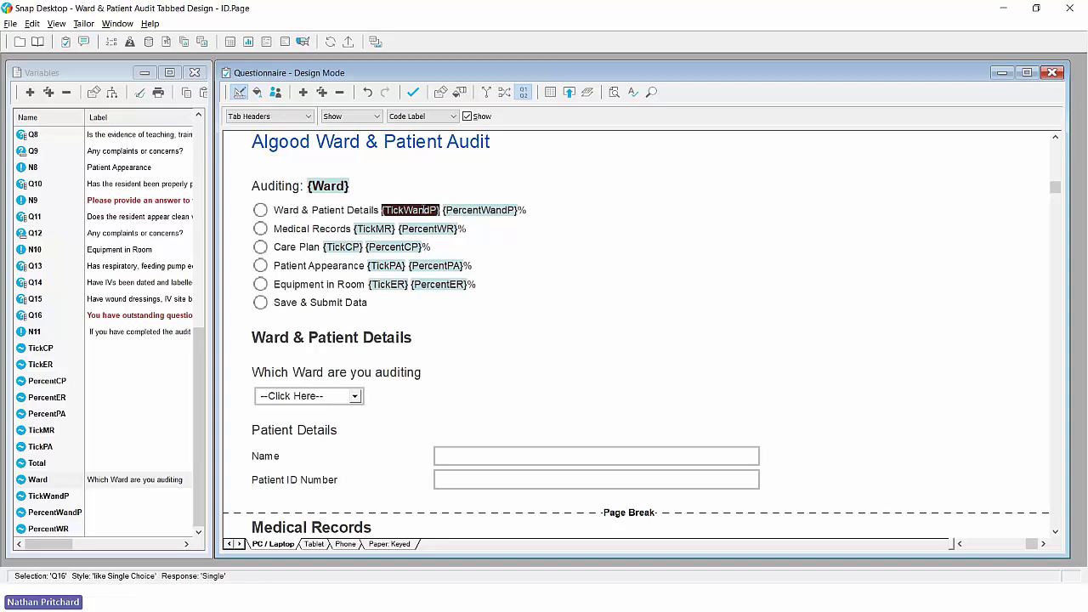
pyautogui.click(467, 210)
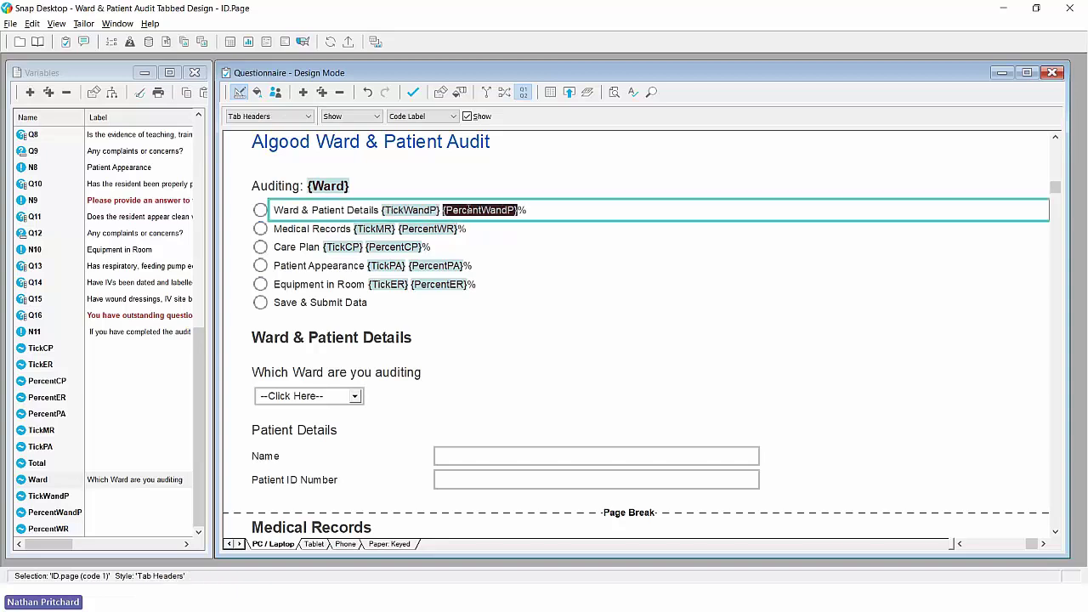
pyautogui.click(361, 210)
pyautogui.press('Down')
pyautogui.press('Down')
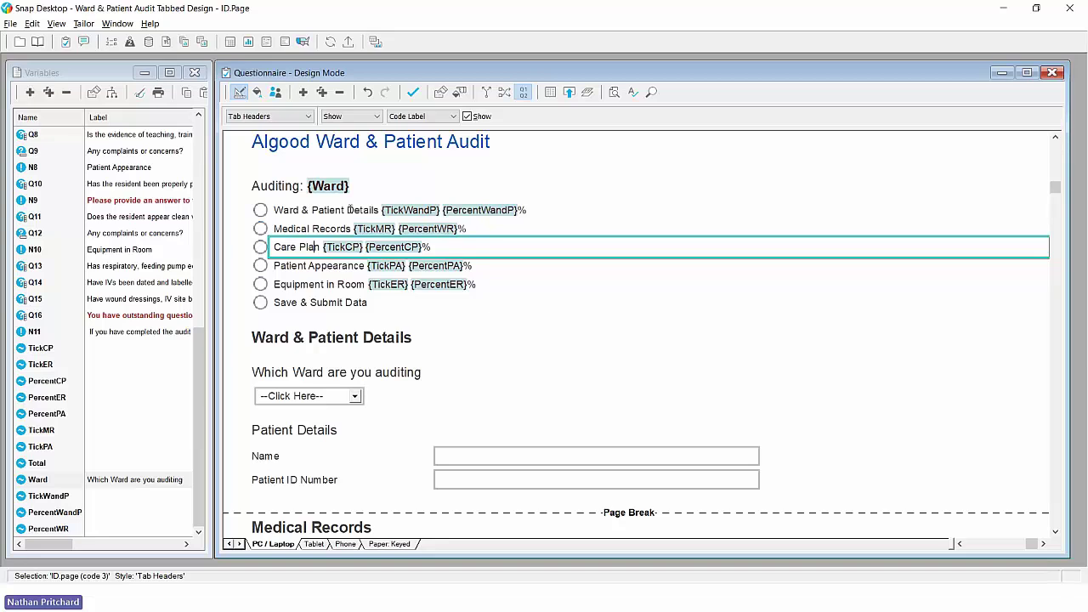
# Step: Examine the TickWandP and PercentWandP variables in the Ward & Patient Details label and TickMR in the Medical Records label
pyautogui.click(377, 211)
pyautogui.click(407, 210)
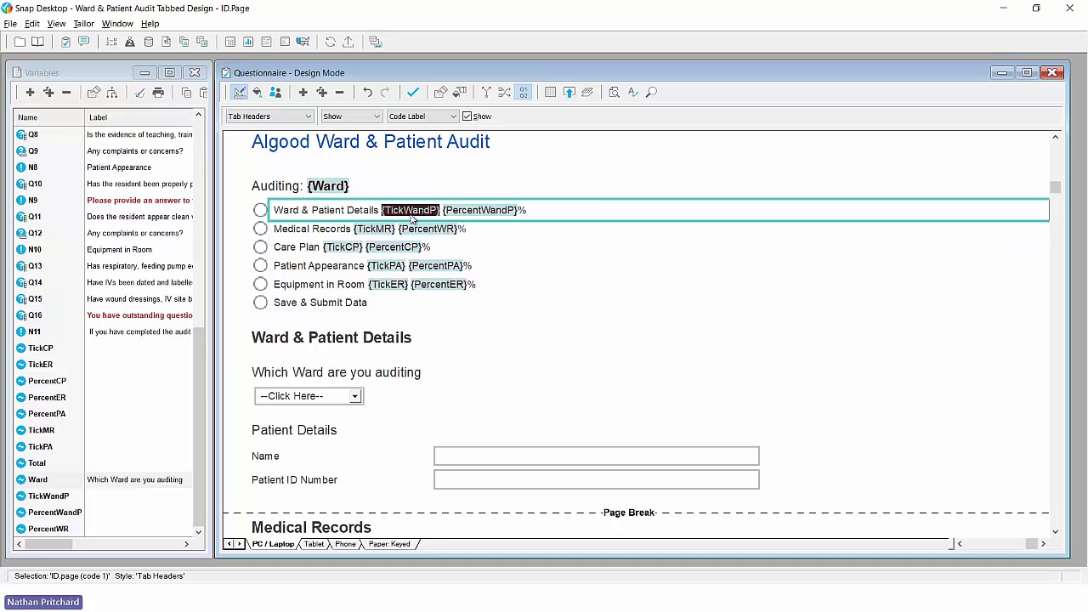
pyautogui.click(381, 229)
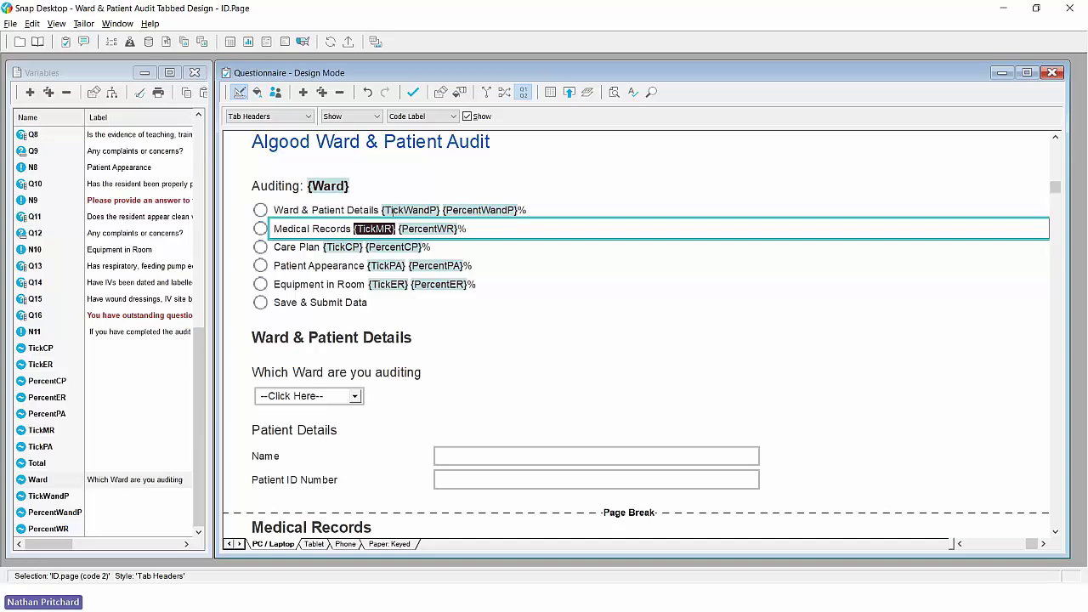
pyautogui.click(393, 212)
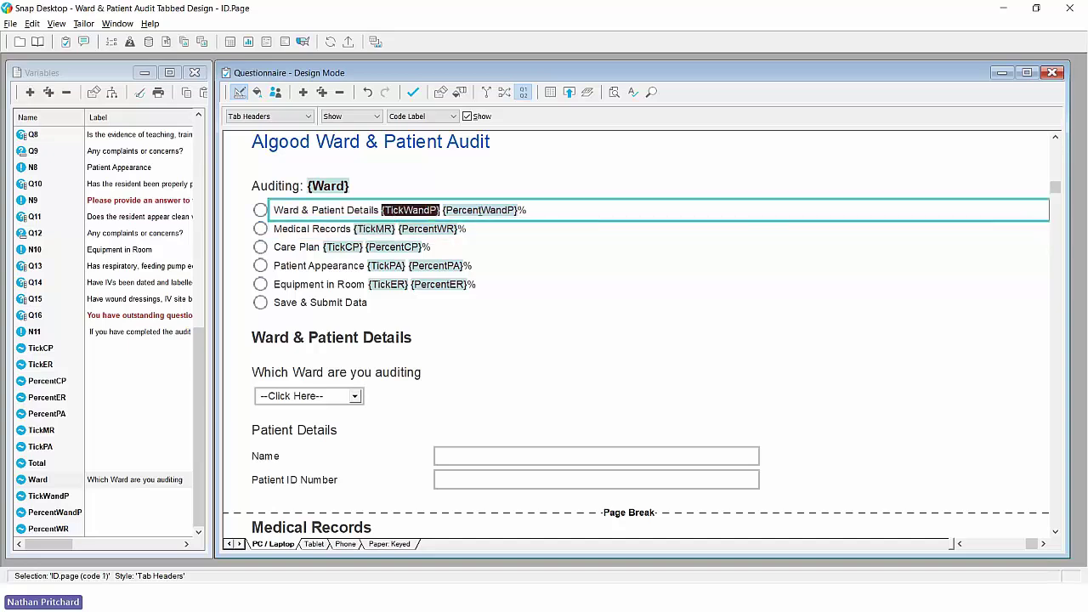
pyautogui.click(479, 213)
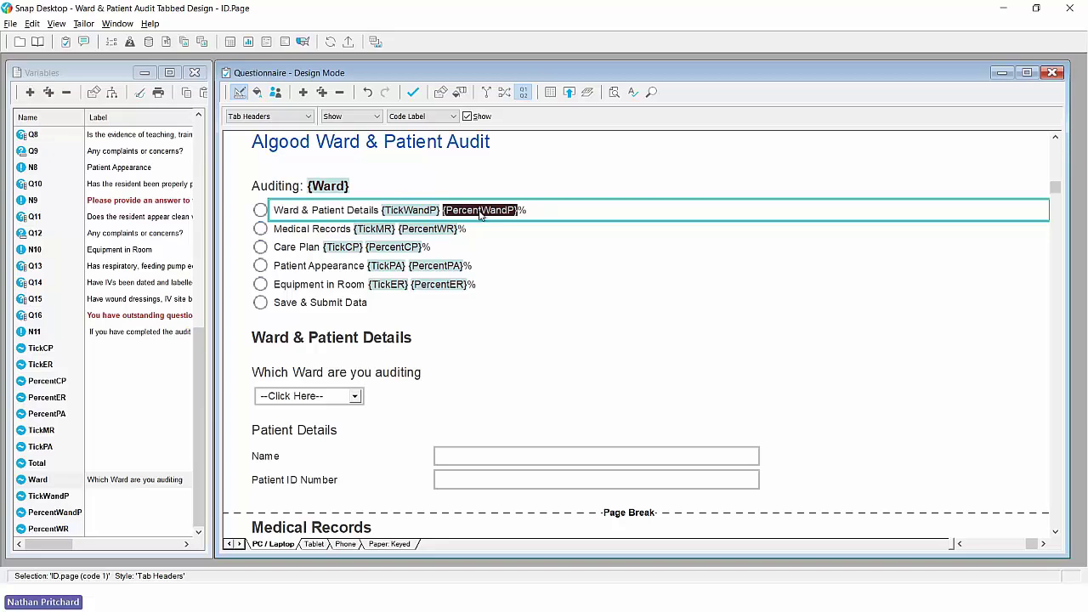
pyautogui.click(323, 212)
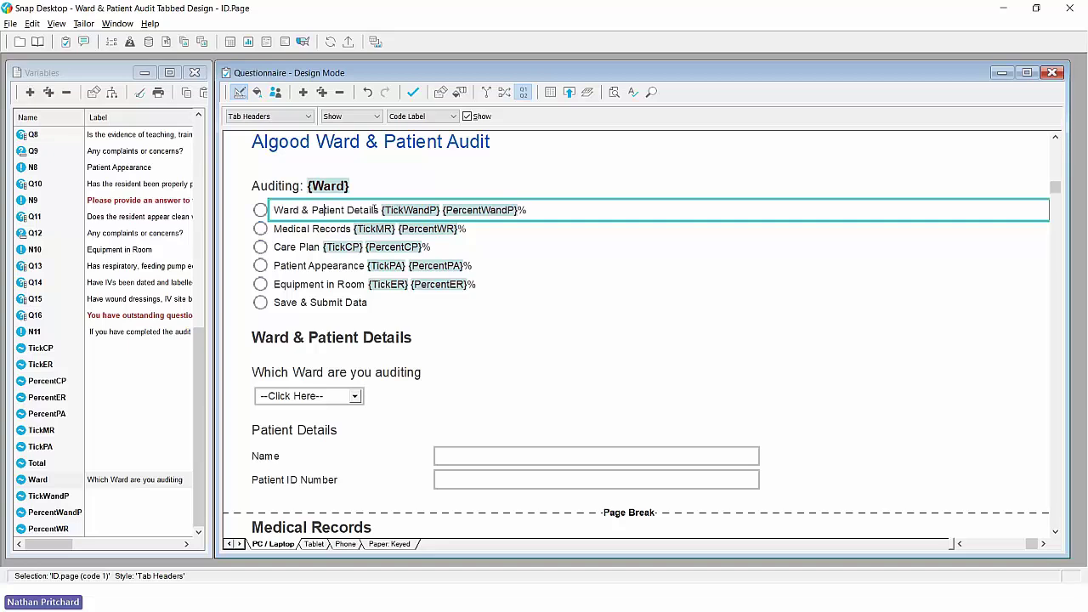
# Step: Check the ward, name and patient ID number questions in the questionnaire's Ward & Patient Details section
pyautogui.scroll(-1, 364, 210)
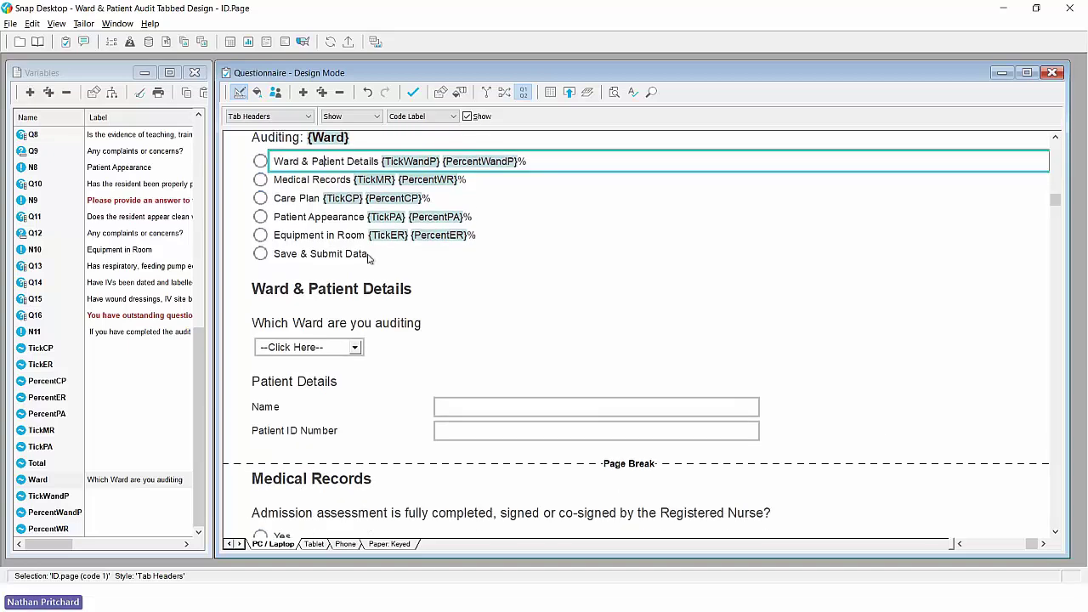
pyautogui.click(329, 326)
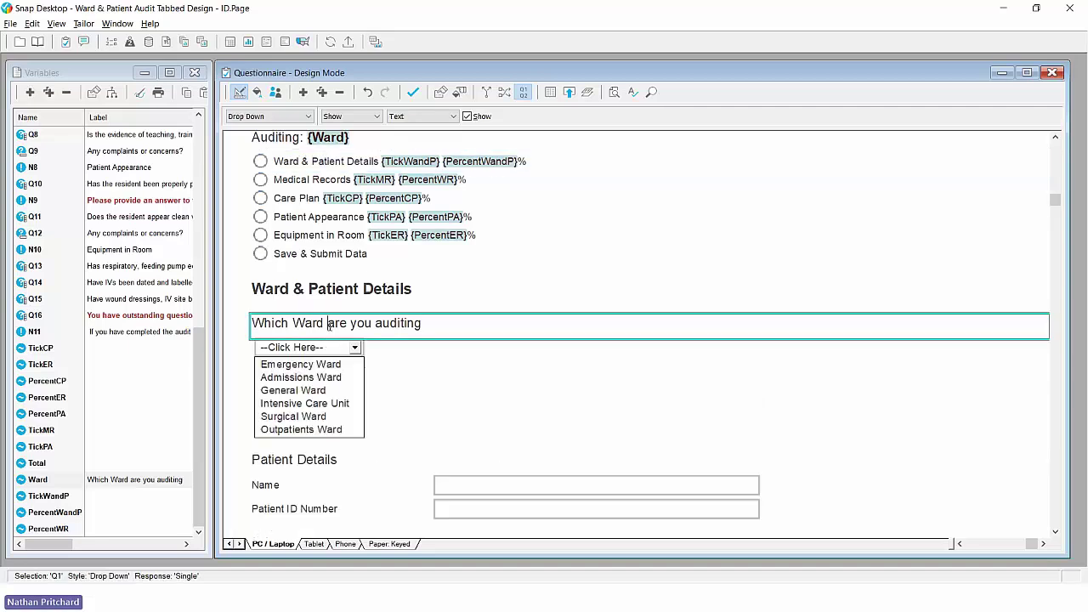
pyautogui.click(328, 459)
pyautogui.click(329, 430)
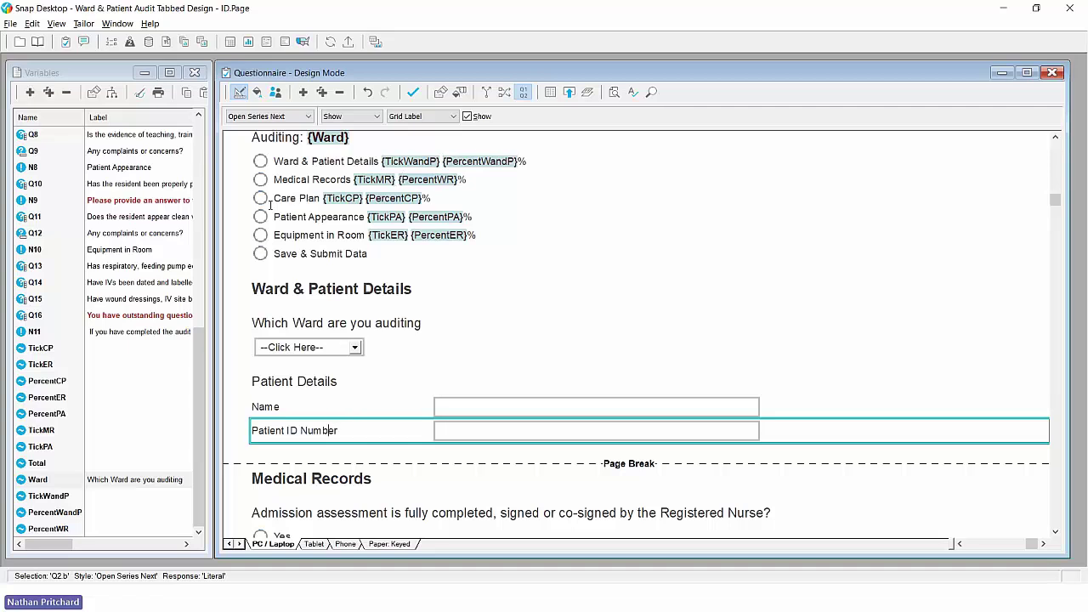
# Step: Open the details of the TickWandP variable, keeping the changes to the questionnaire
pyautogui.click(199, 378)
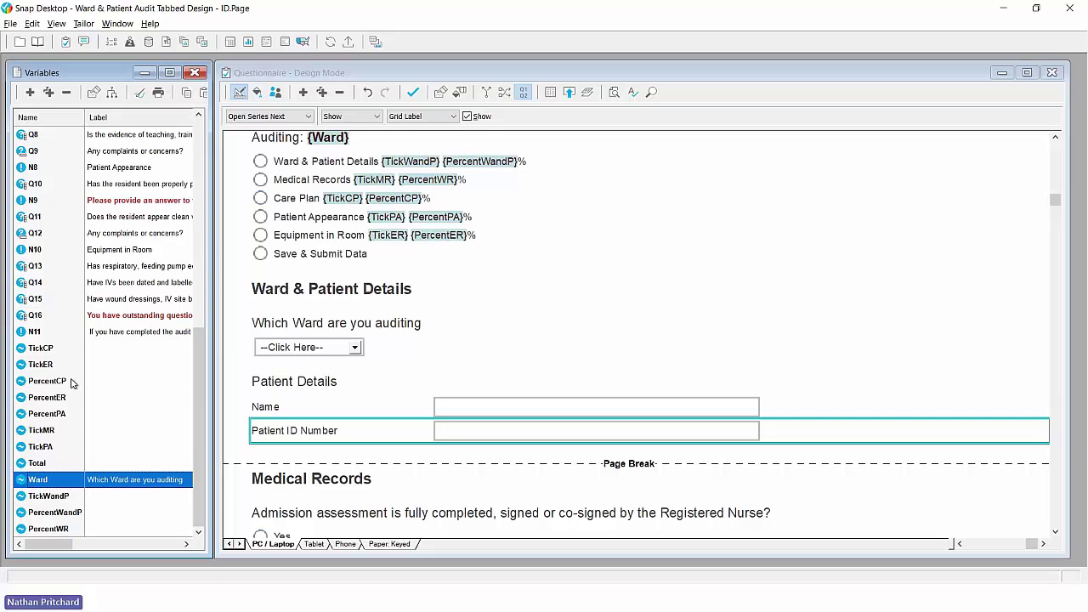
pyautogui.click(58, 499)
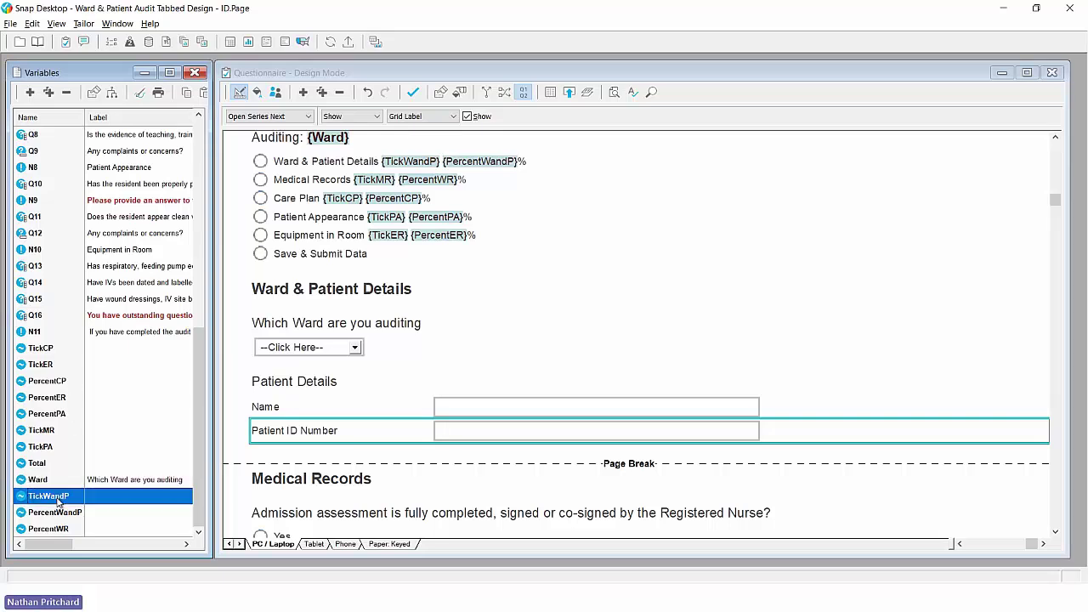
pyautogui.doubleClick(58, 502)
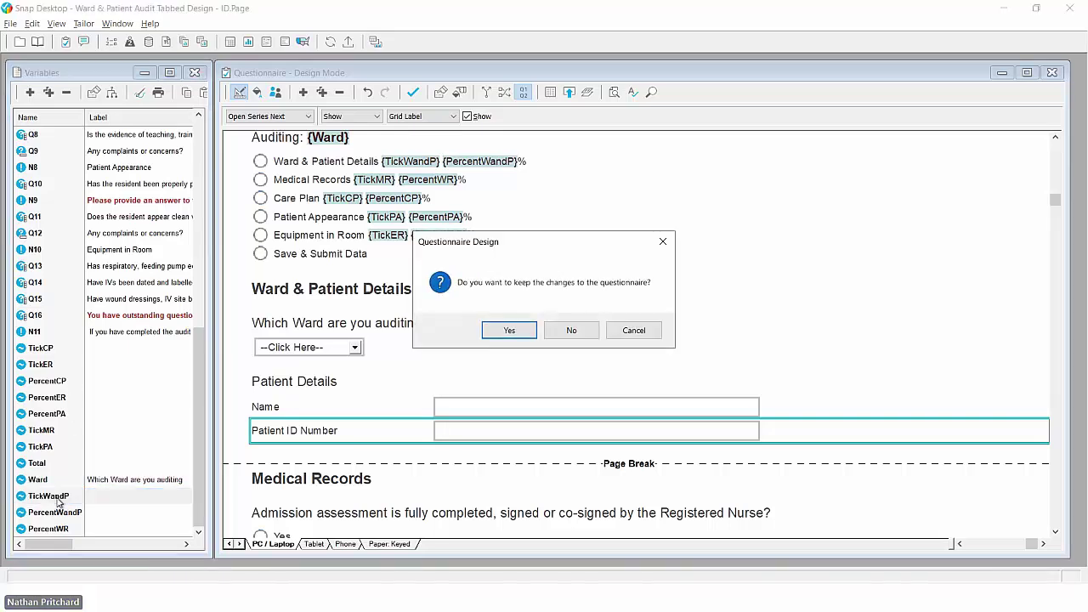
pyautogui.click(510, 332)
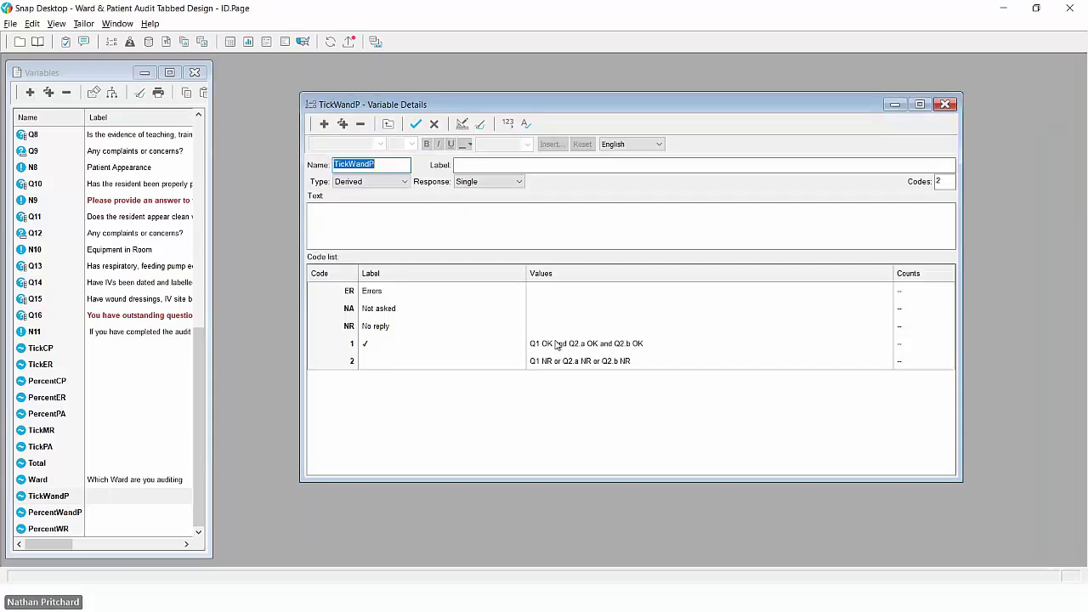
# Step: Examine the value conditions for codes 1 and 2 of TickWandP, which test Q1, Q2.a and Q2.b
pyautogui.click(556, 344)
pyautogui.click(555, 368)
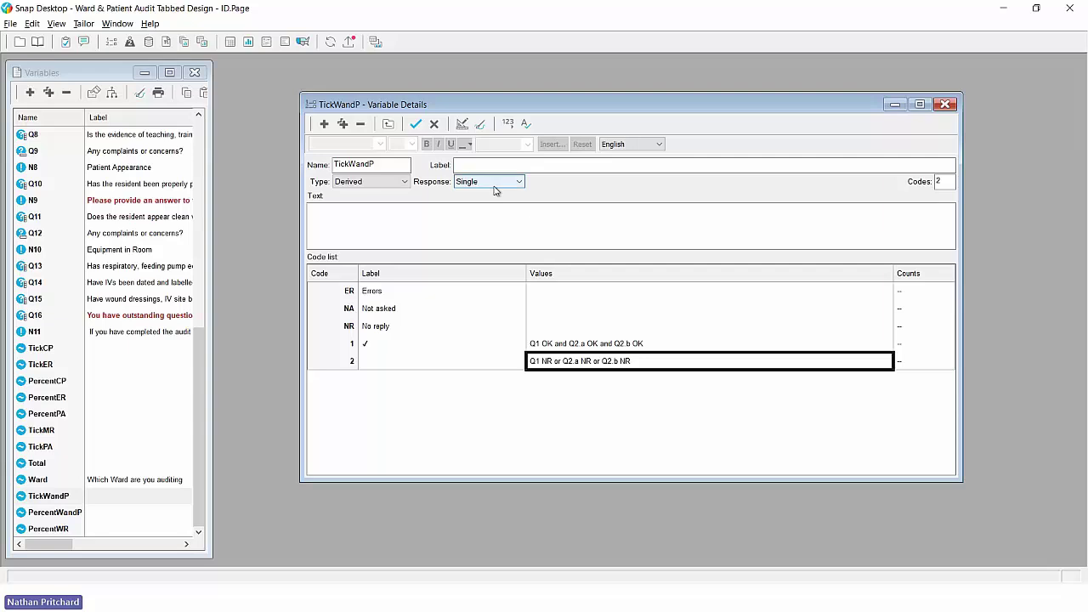
pyautogui.click(542, 345)
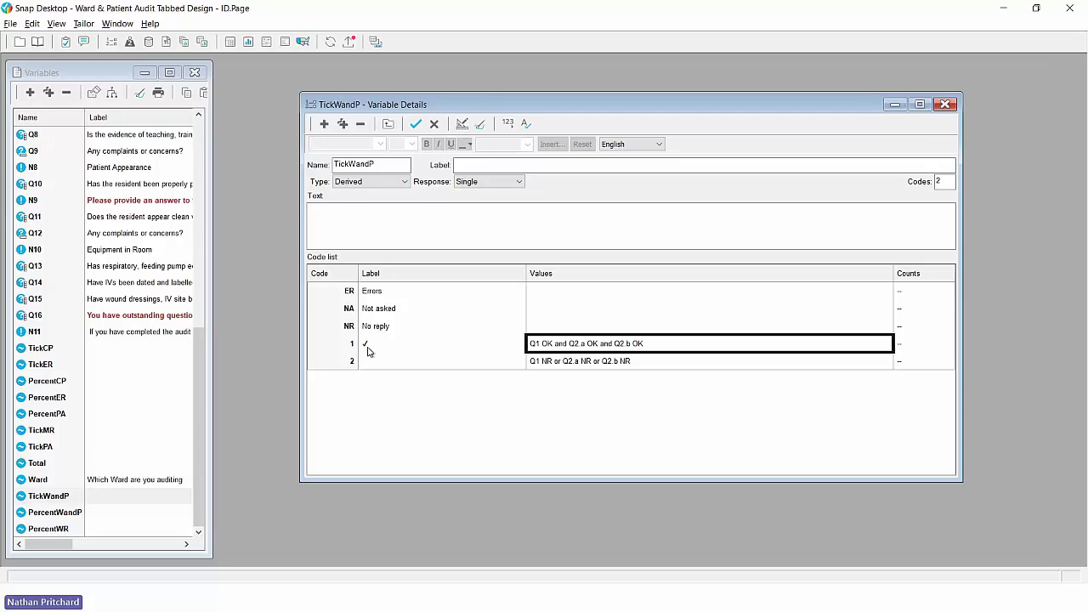
pyautogui.click(553, 366)
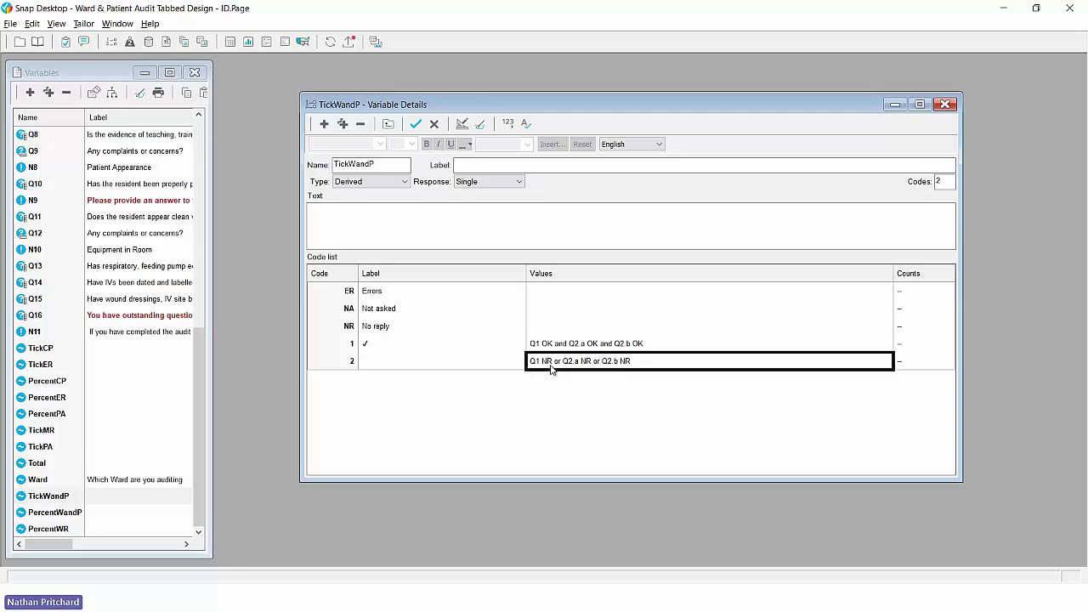
pyautogui.click(608, 349)
pyautogui.click(600, 366)
# Step: Inspect the code 1 and code 2 labels of TickWandP and the tick symbol's font, and save the variable
pyautogui.click(399, 364)
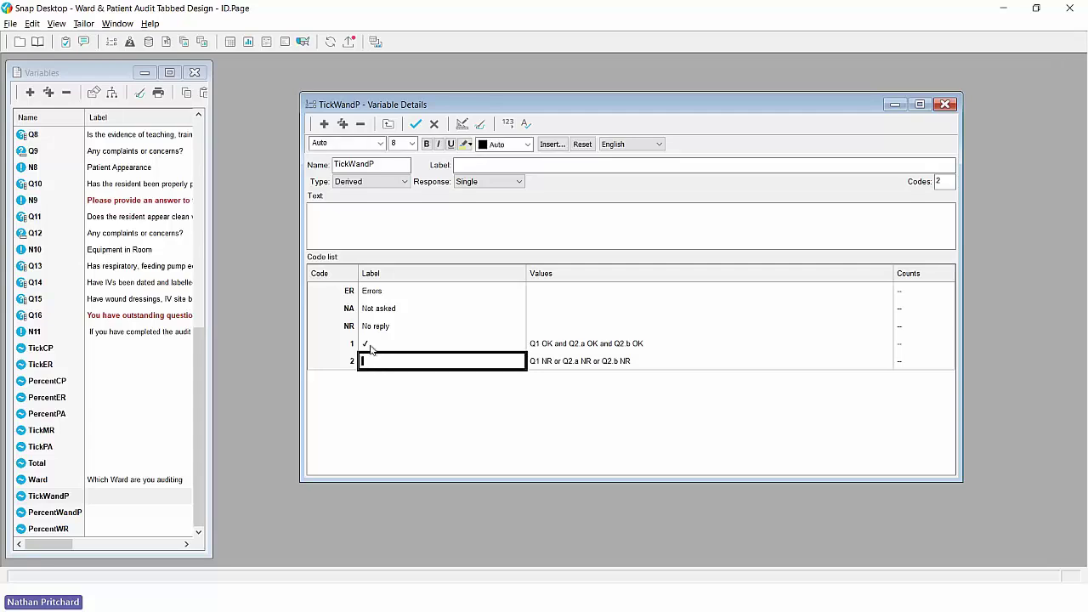
pyautogui.click(371, 347)
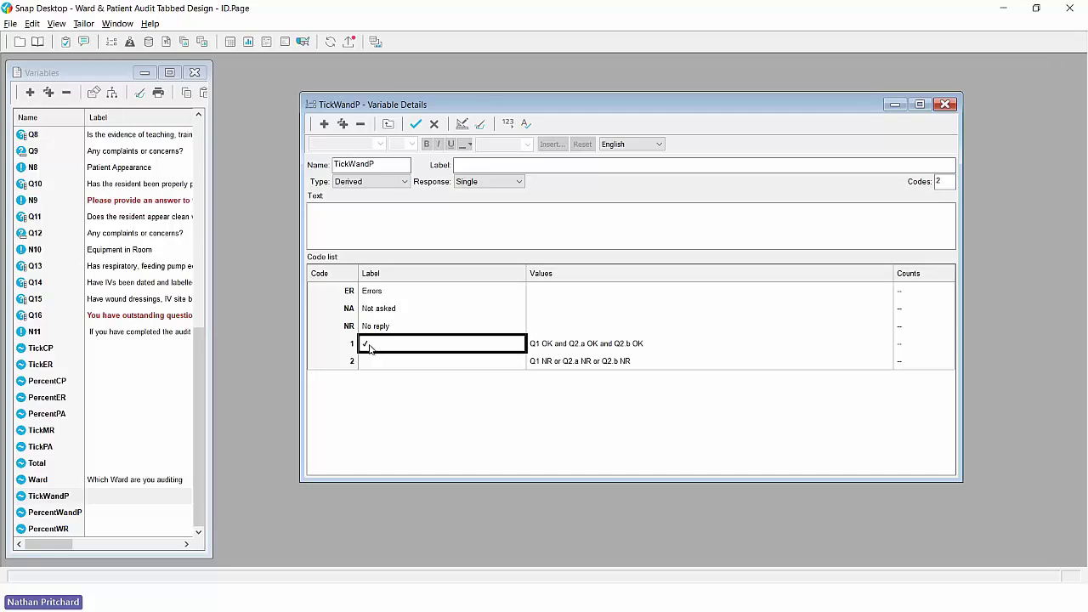
pyautogui.click(370, 345)
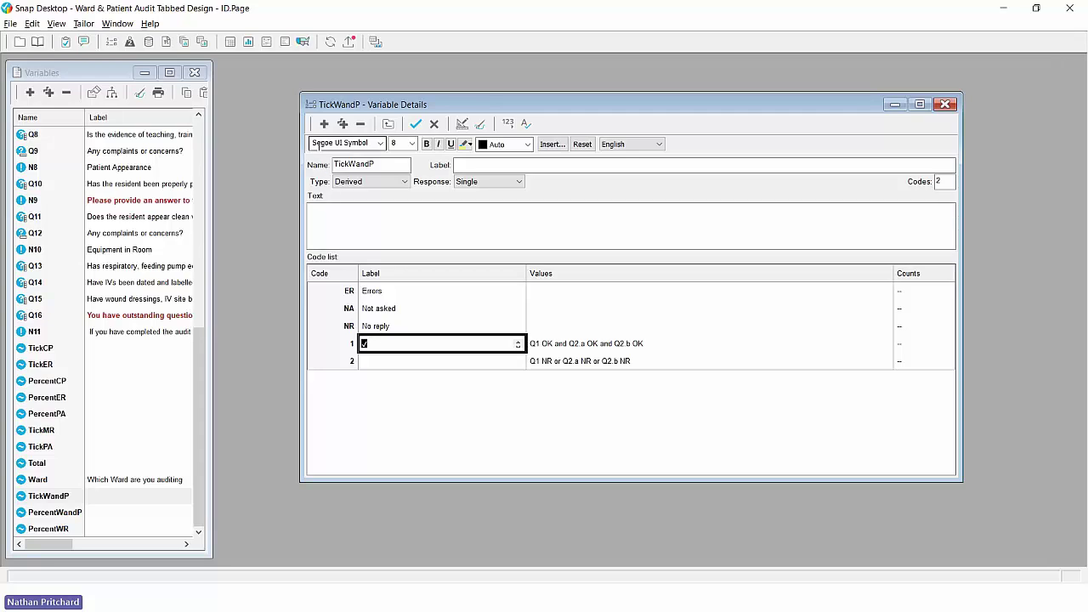
pyautogui.click(371, 343)
pyautogui.click(417, 124)
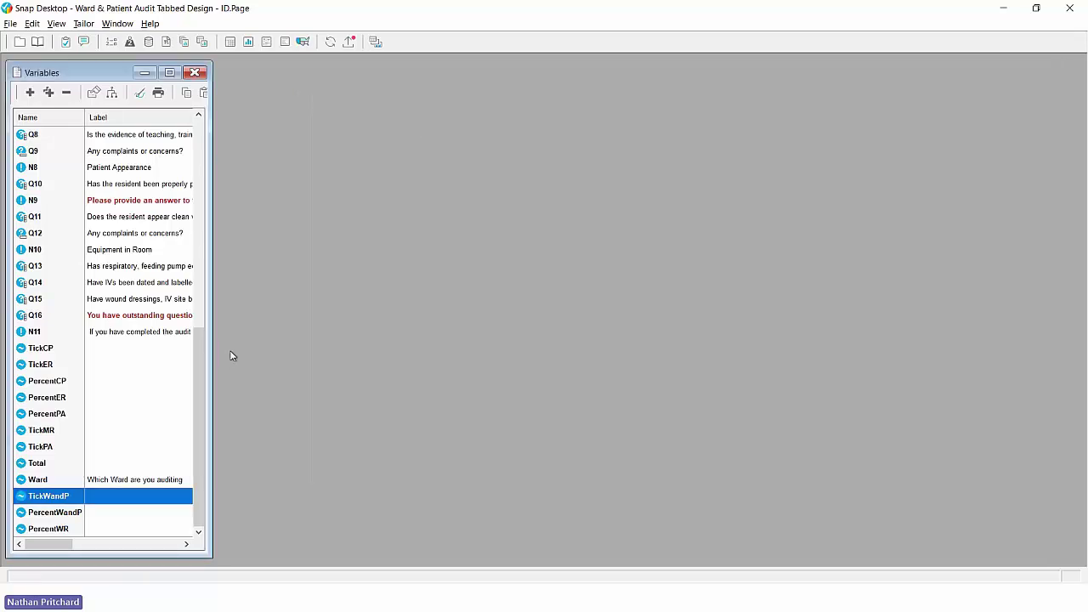
# Step: Examine the PercentWandP variable's formula and the complaints or concerns question in the browser survey's Care Plan section
pyautogui.doubleClick(54, 512)
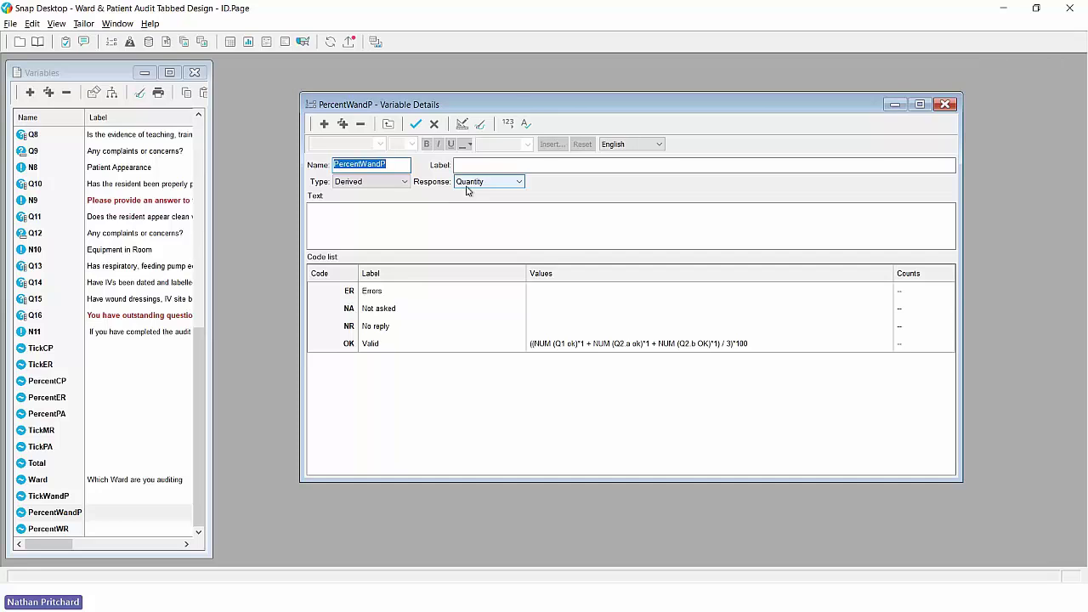
pyautogui.click(544, 347)
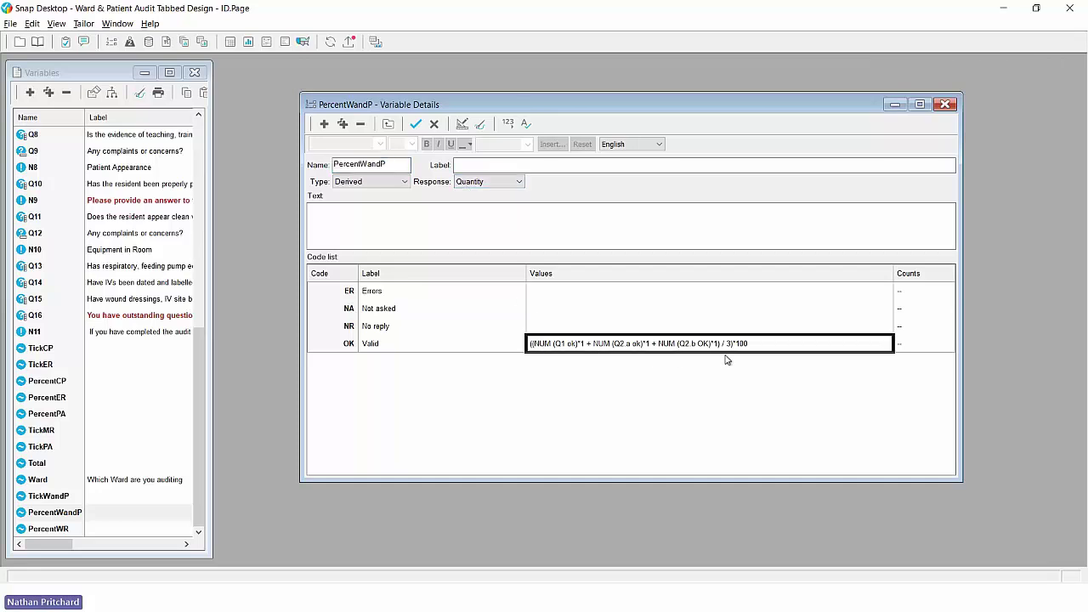
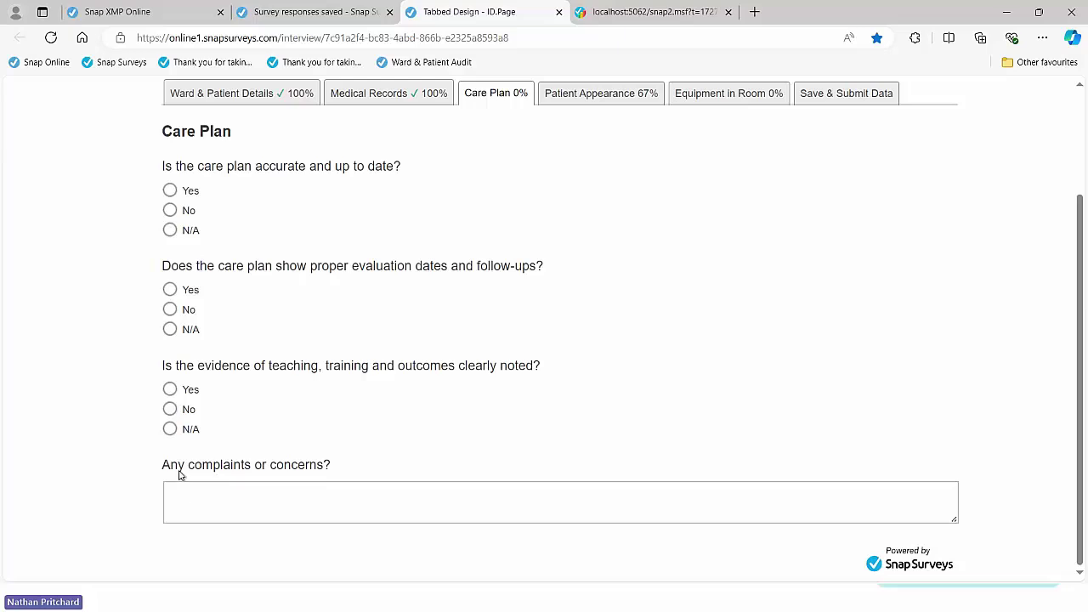
pyautogui.moveTo(163, 467); pyautogui.dragTo(332, 468)
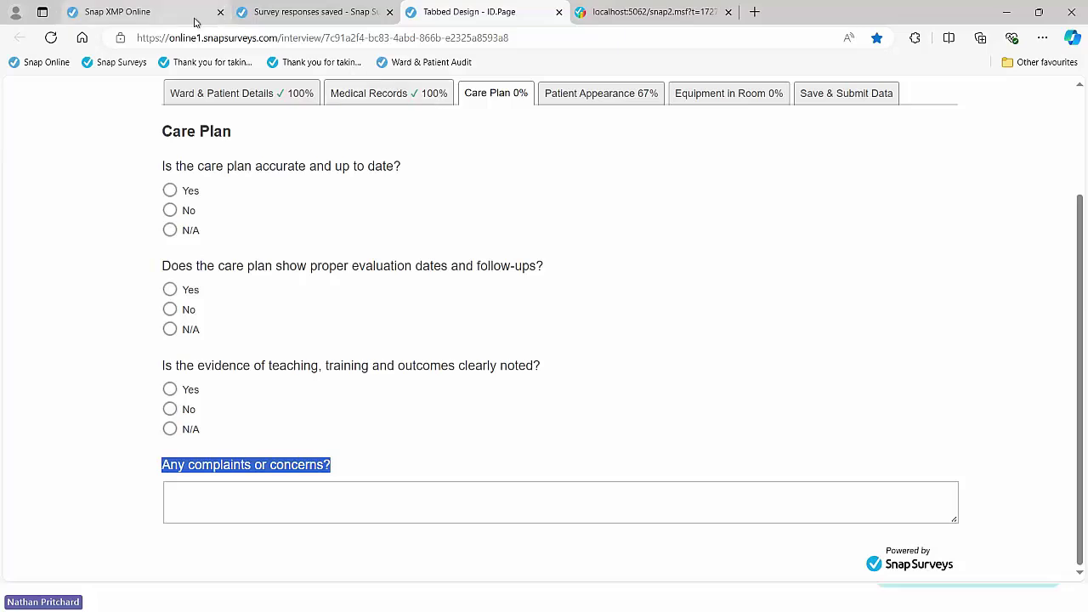
# Step: Switch to Snap XMP Online and open the Webinars folder from the list of owned work
pyautogui.click(164, 16)
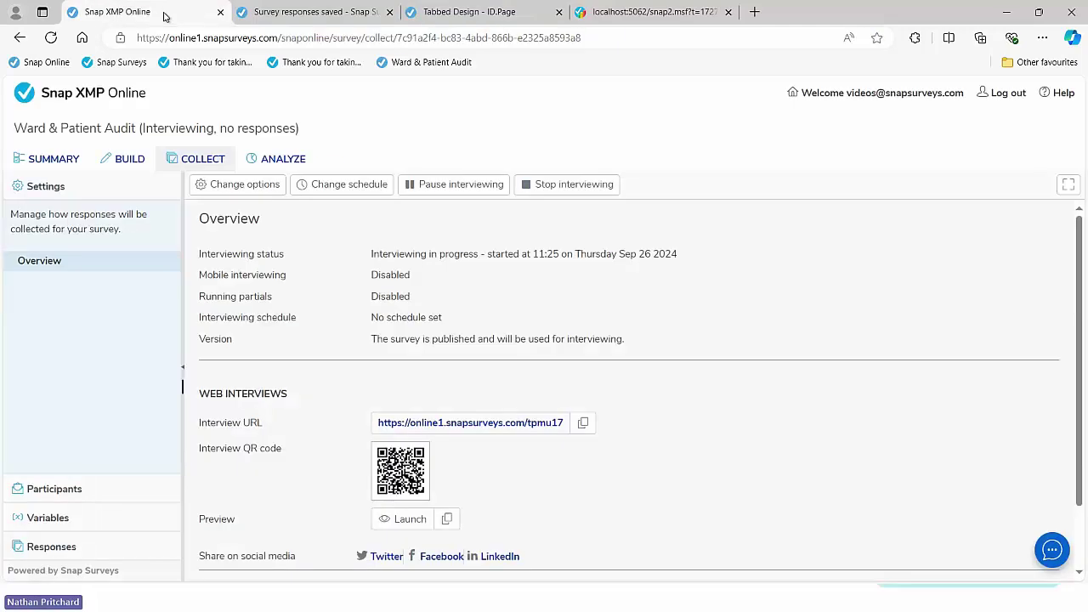
pyautogui.click(103, 98)
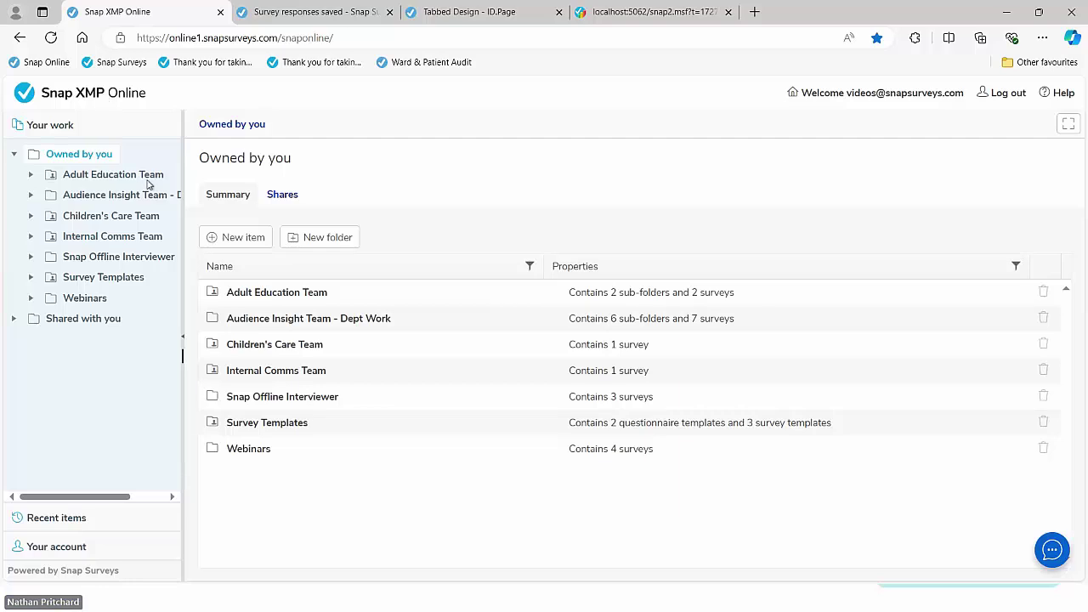
pyautogui.click(259, 449)
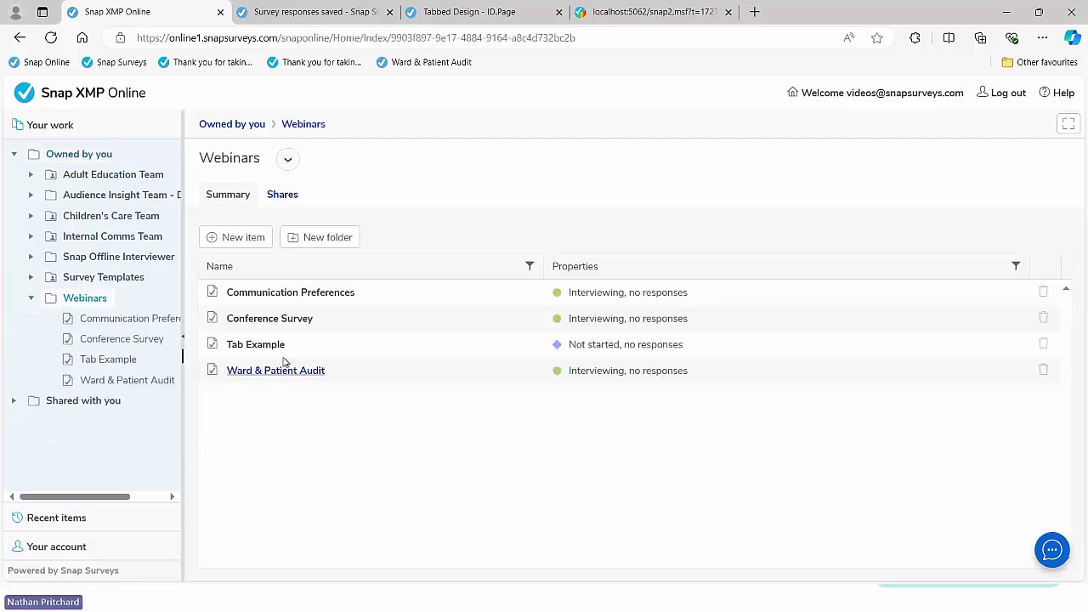
# Step: Create a survey named Online Example in the Webinars folder from the Blank Template
pyautogui.click(240, 238)
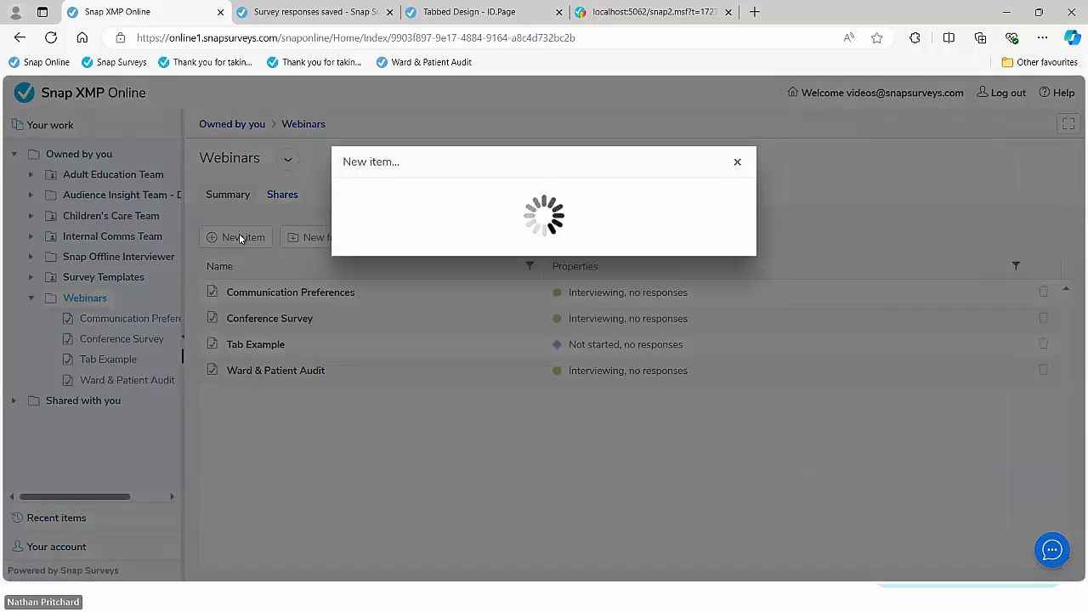
pyautogui.moveTo(444, 302)
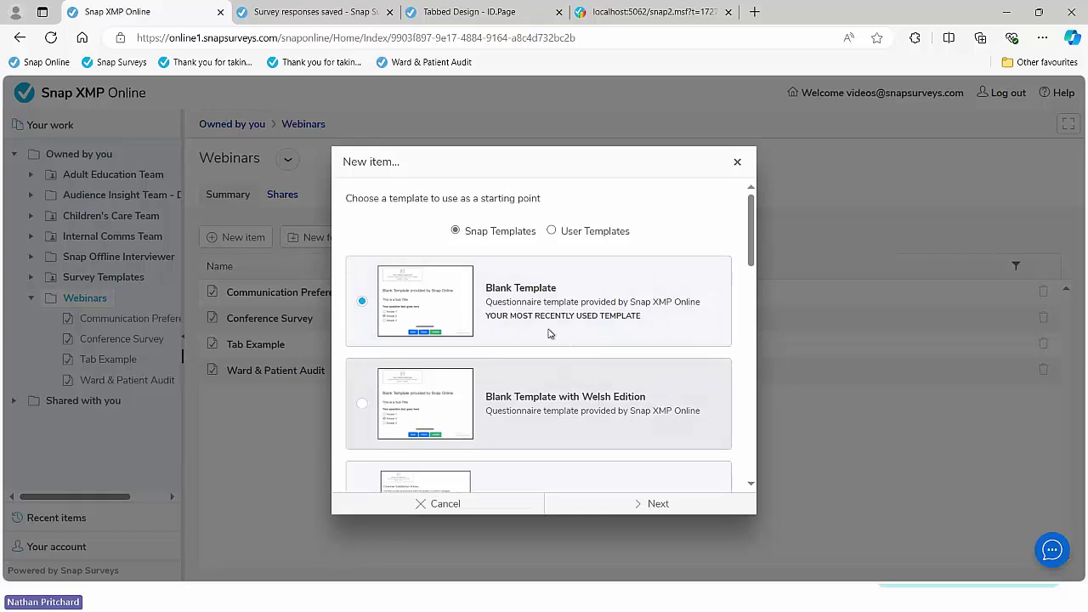
pyautogui.click(653, 505)
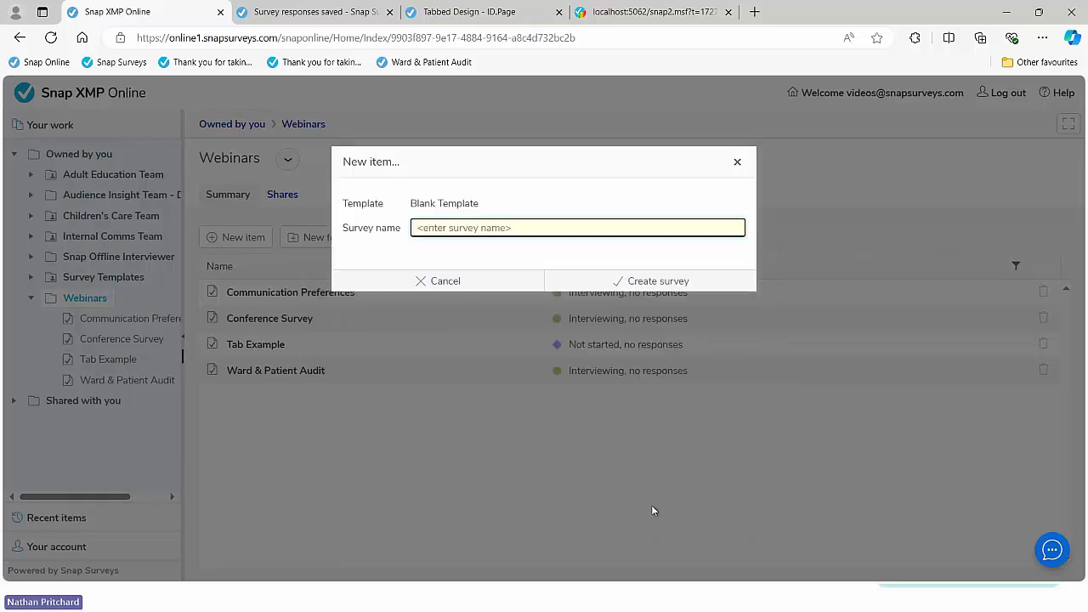
pyautogui.write('Online Example')
pyautogui.click(672, 281)
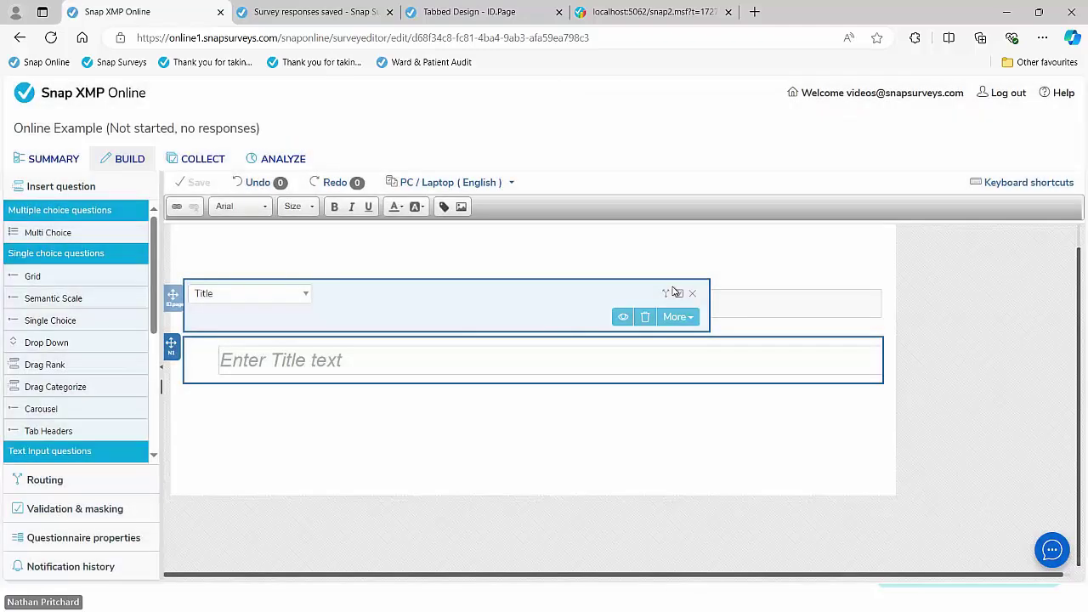
# Step: Unhide the hidden ID.page paradata question so the tab headers show in the questionnaire
pyautogui.click(692, 294)
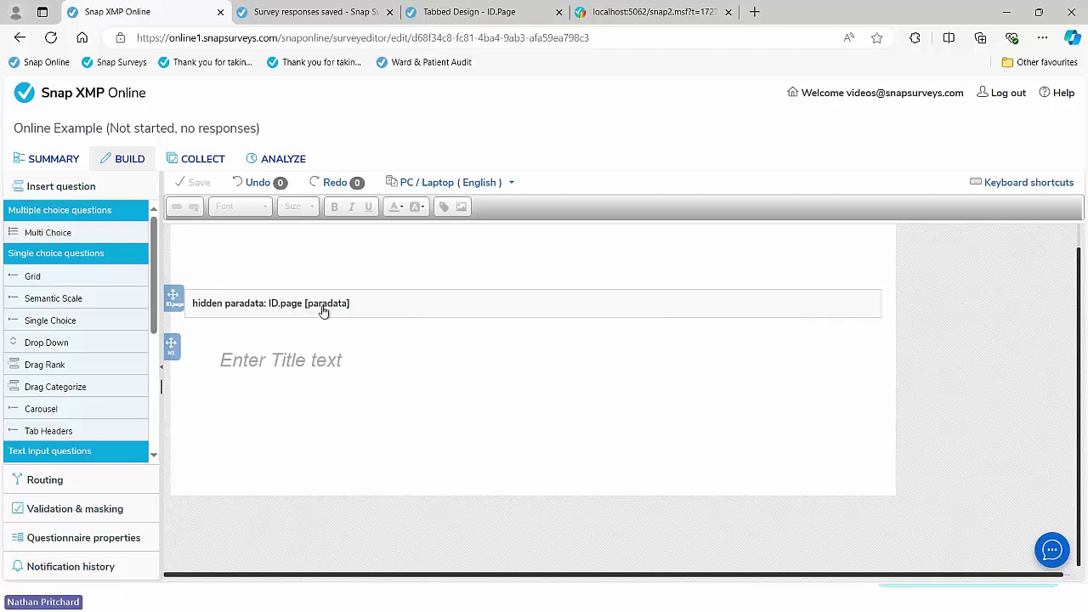
pyautogui.click(404, 311)
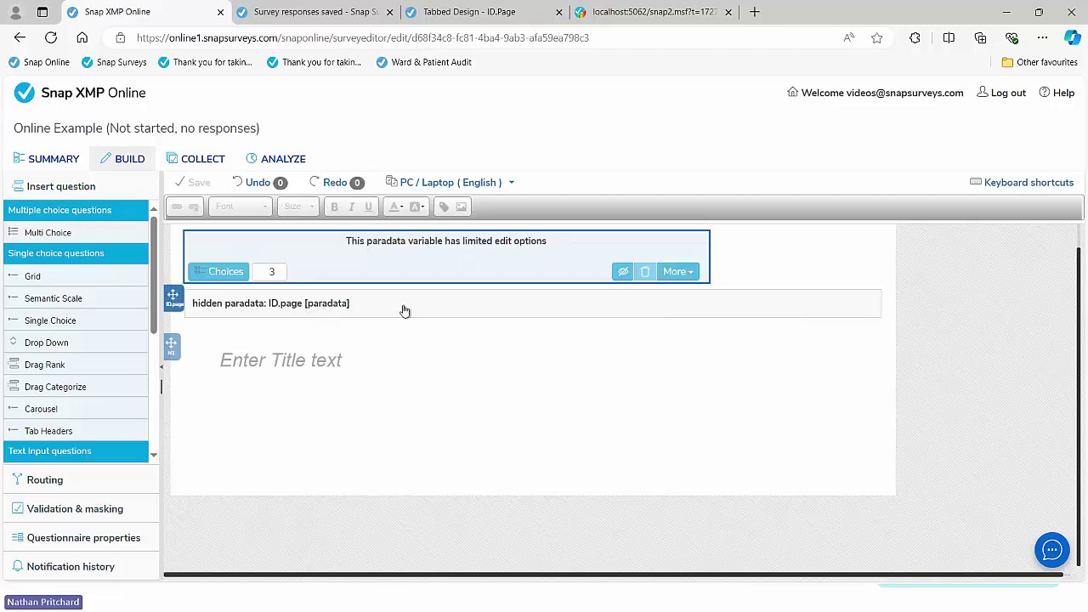
pyautogui.click(623, 273)
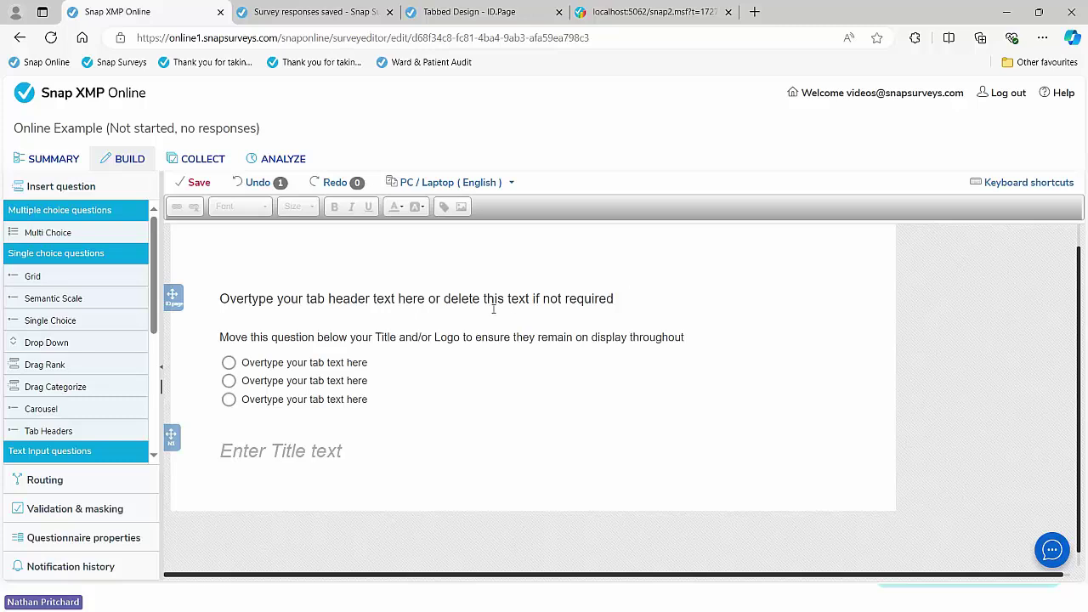
# Step: Review the available editions and make the ID.page tab question visible in the Tablet and Phone editions too
pyautogui.click(462, 194)
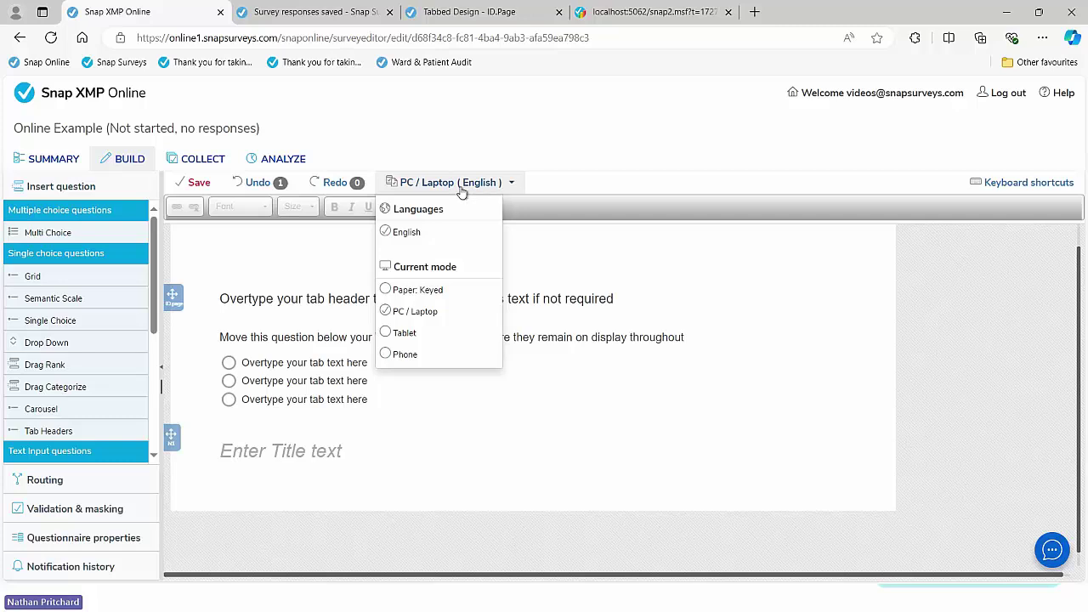
pyautogui.click(550, 337)
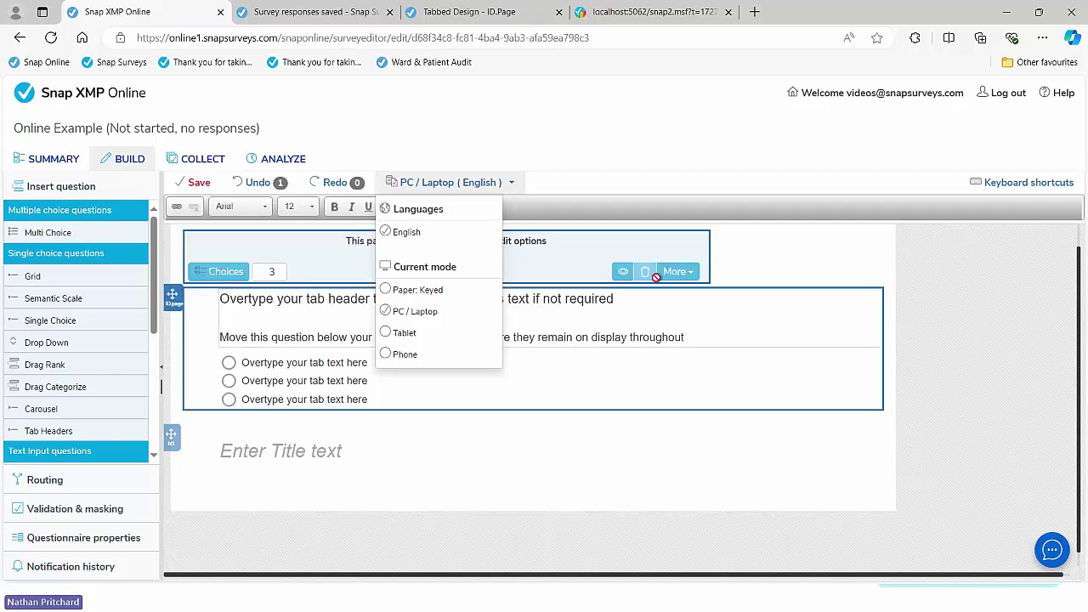
pyautogui.click(694, 273)
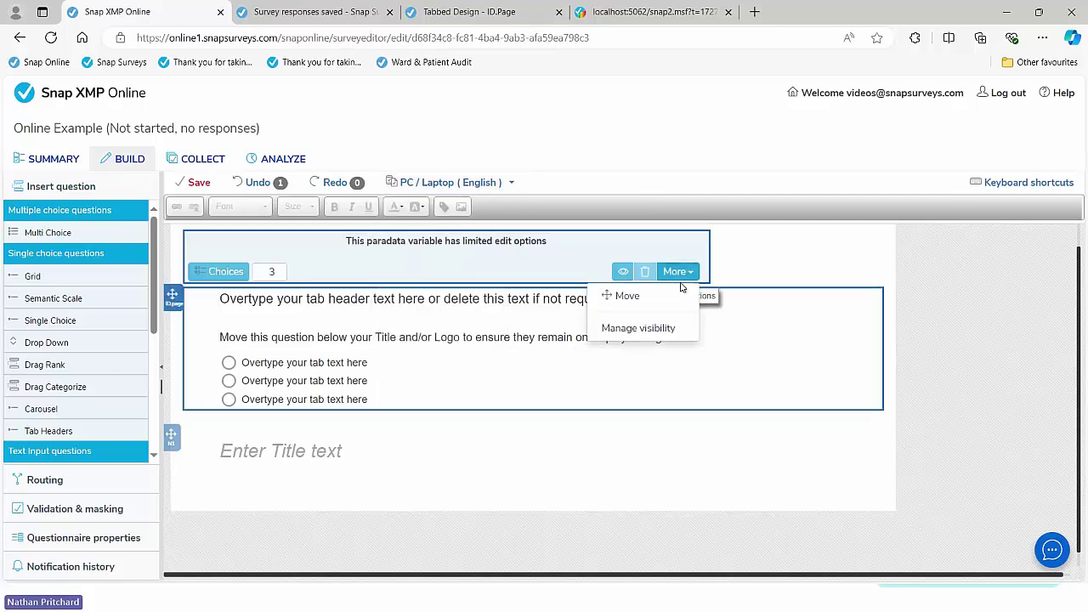
pyautogui.click(663, 330)
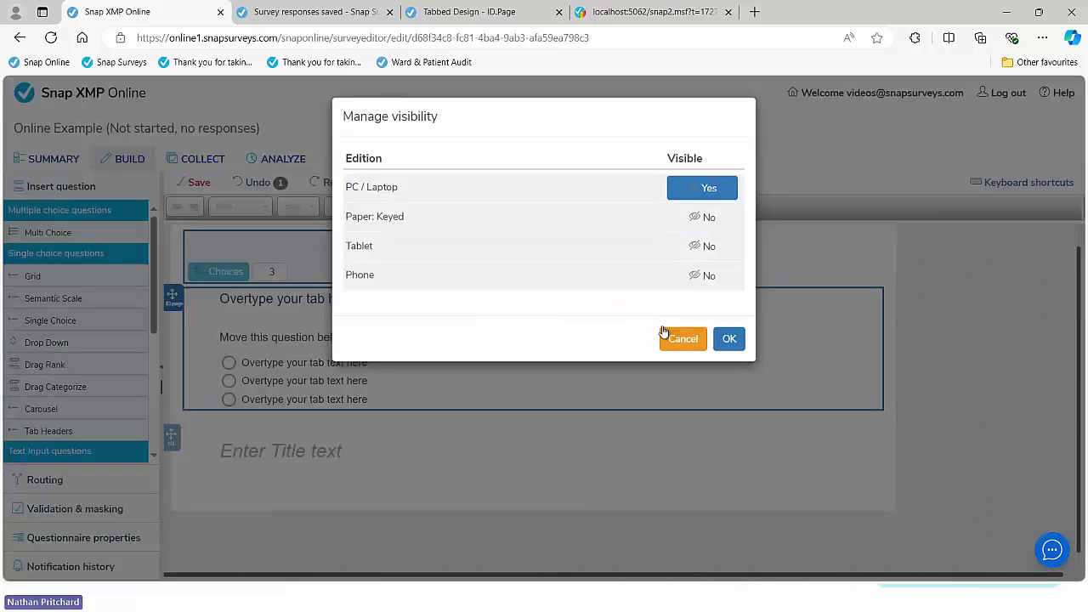
pyautogui.click(698, 247)
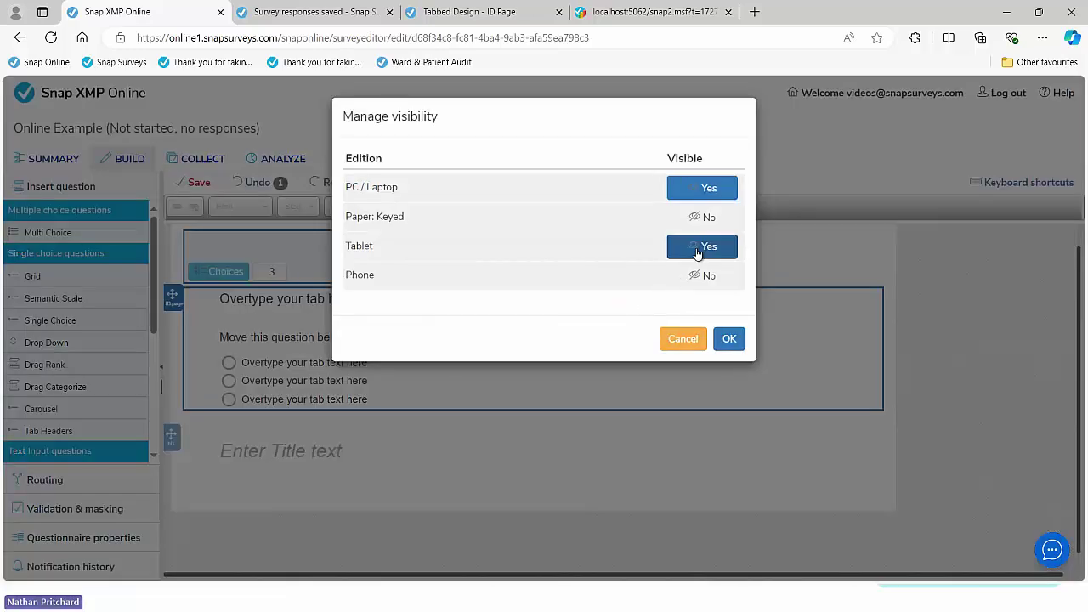
pyautogui.click(694, 281)
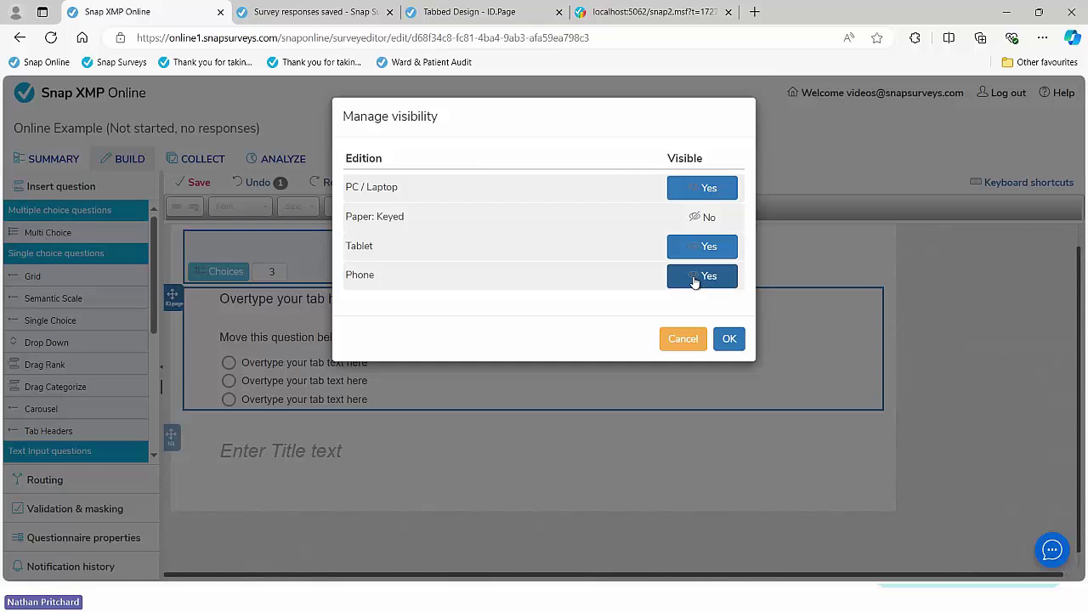
pyautogui.click(728, 339)
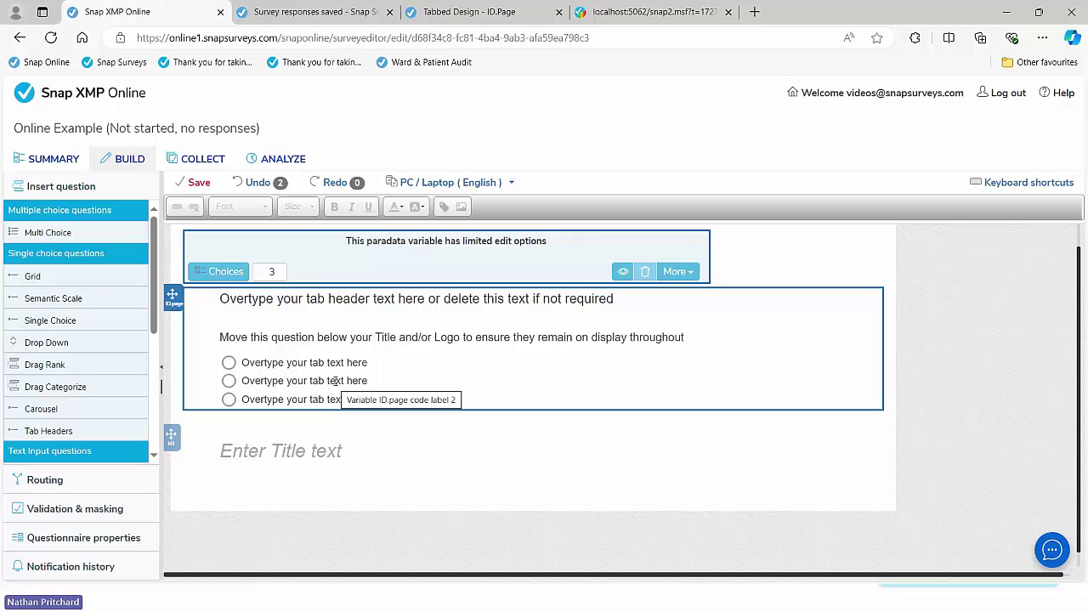
pyautogui.click(244, 380)
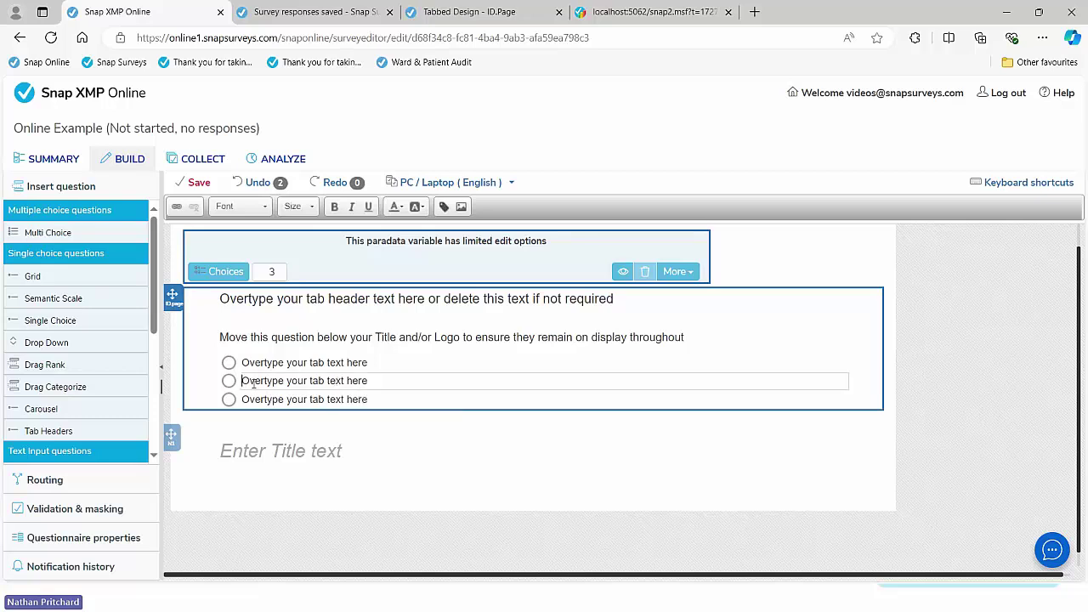
pyautogui.moveTo(244, 381); pyautogui.dragTo(359, 382)
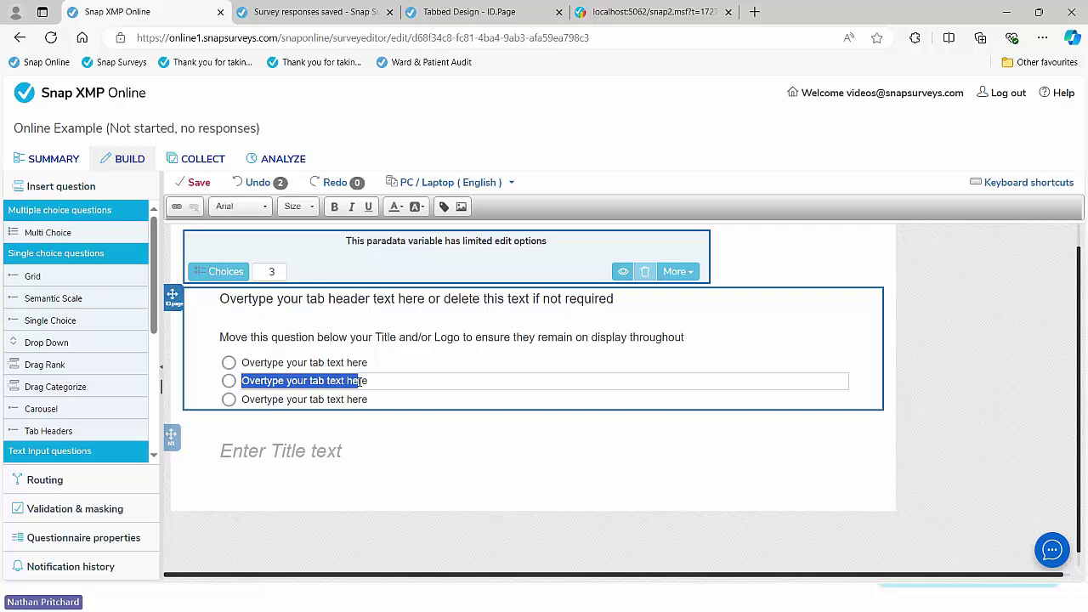
pyautogui.click(359, 382)
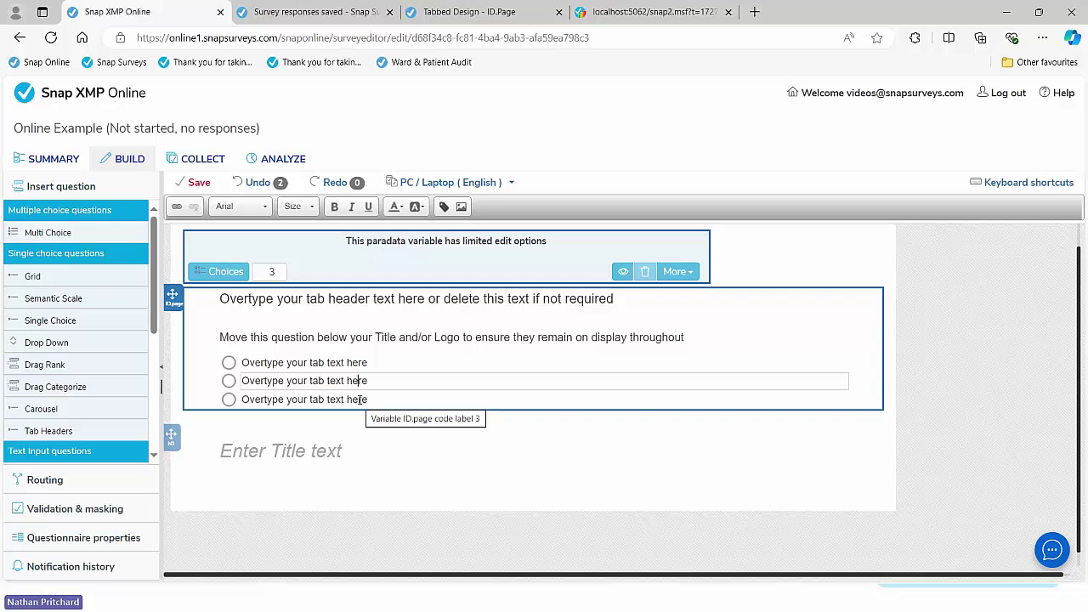
pyautogui.click(773, 256)
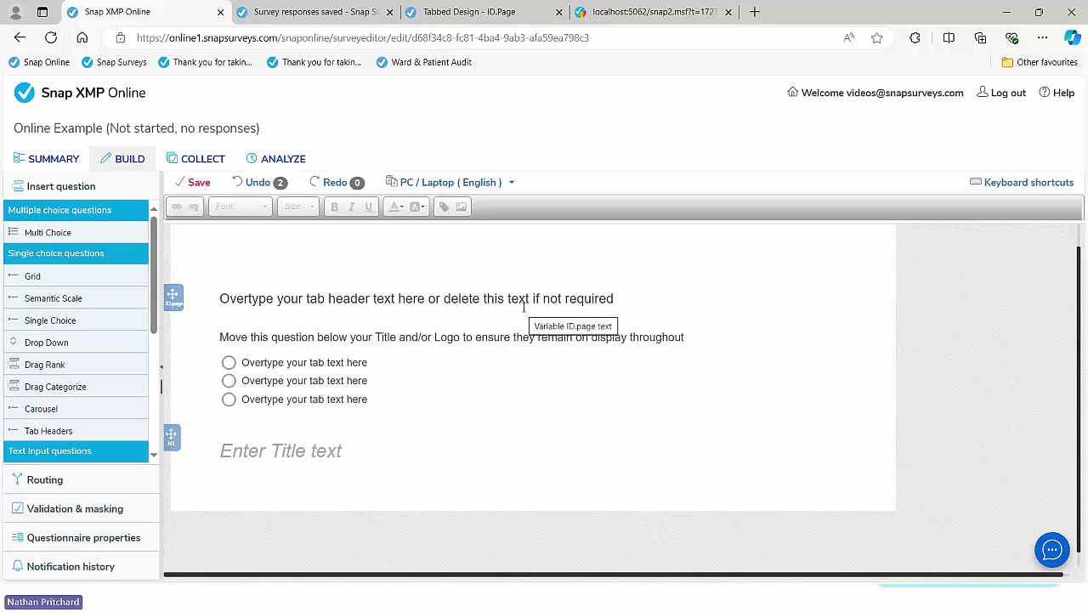
# Step: Switch to Snap Desktop and open the Communication Preferences survey from the Webinars folder
pyautogui.hotkey('alt', 'Tab')
pyautogui.hotkey('alt', 'Tab')
pyautogui.hotkey('alt', 'Tab')
pyautogui.hotkey('alt', 'Tab')
pyautogui.hotkey('alt', 'Tab')
pyautogui.hotkey('alt', 'Tab')
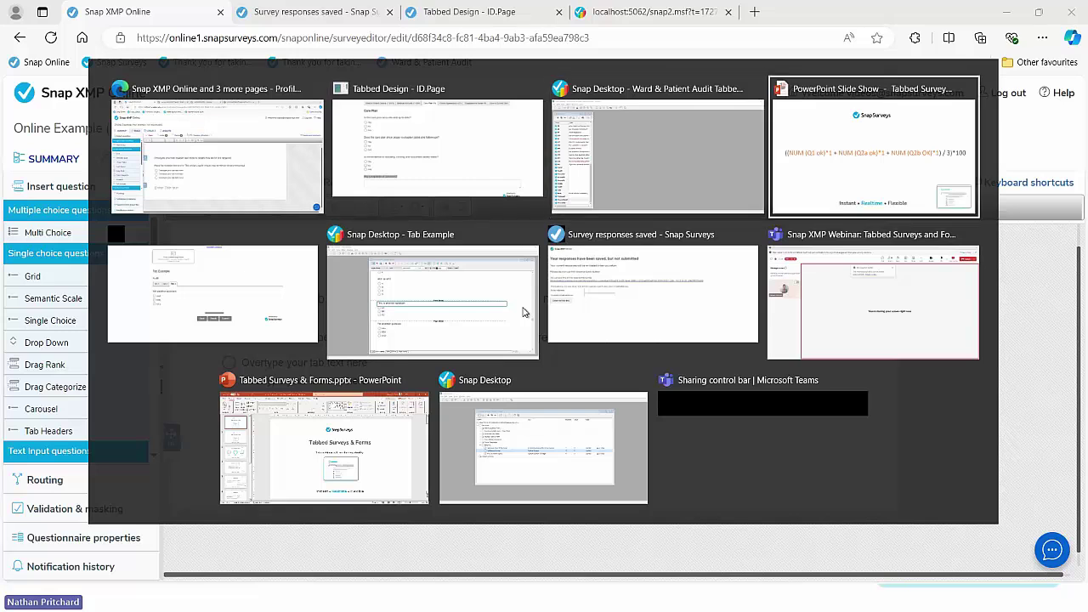
pyautogui.hotkey('alt', 'Tab')
pyautogui.hotkey('alt', 'Tab')
pyautogui.hotkey('alt', 'Tab')
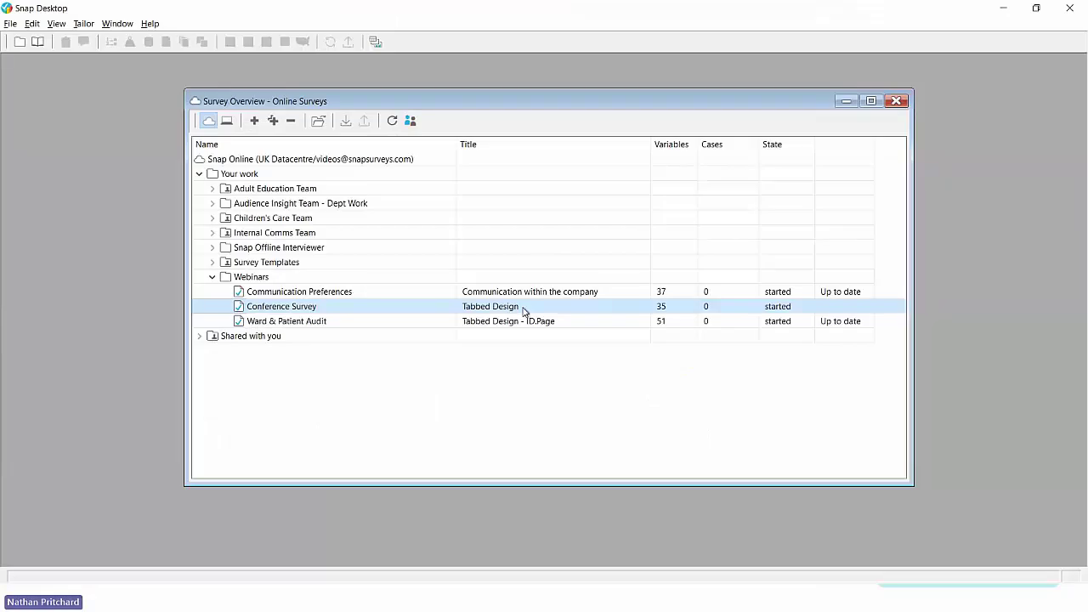
pyautogui.click(402, 295)
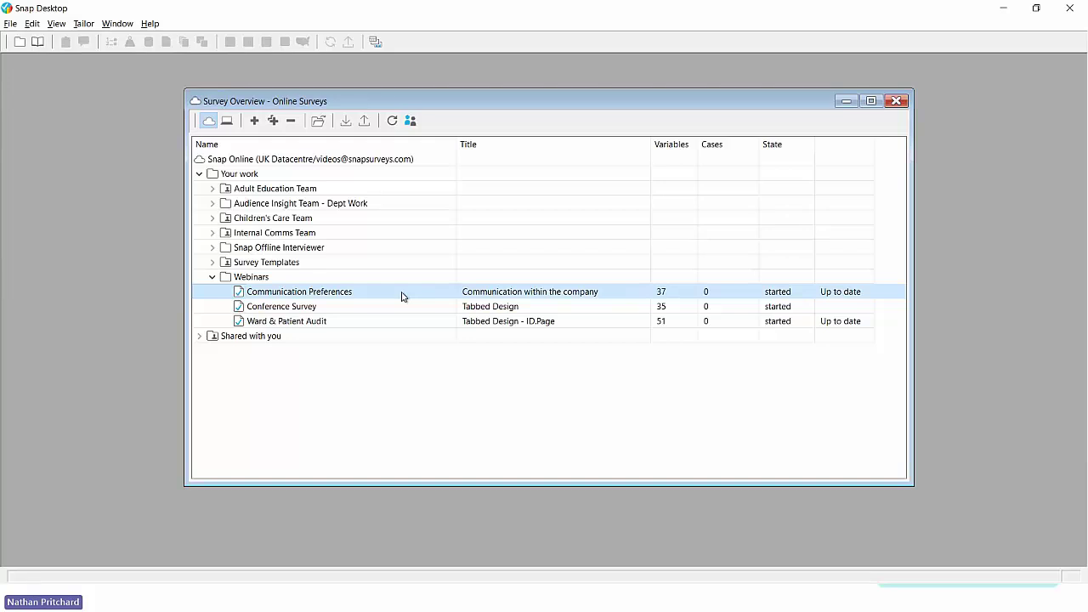
pyautogui.doubleClick(402, 295)
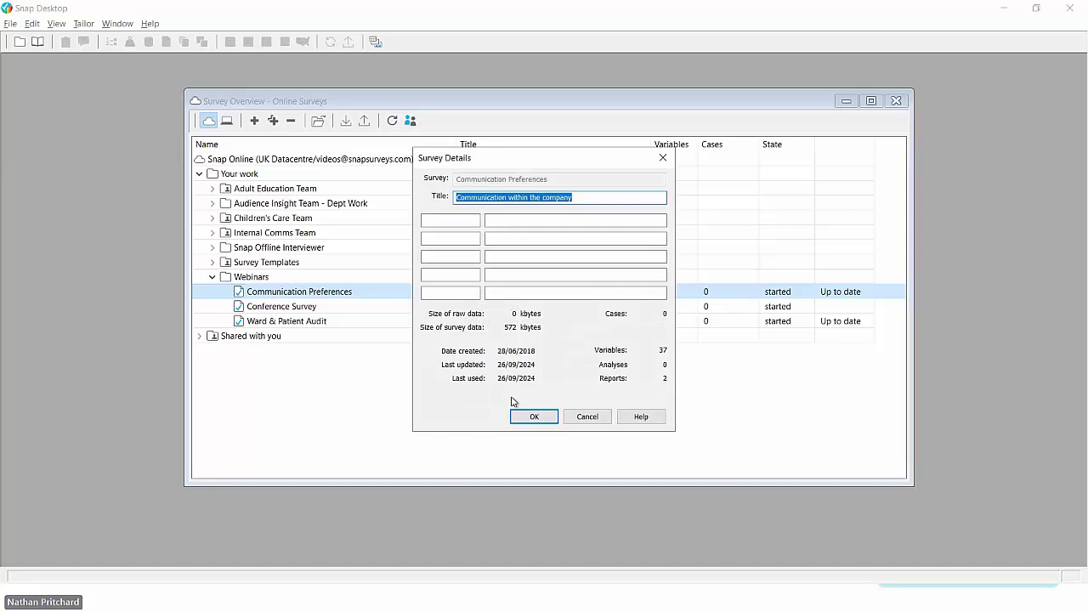
pyautogui.click(525, 418)
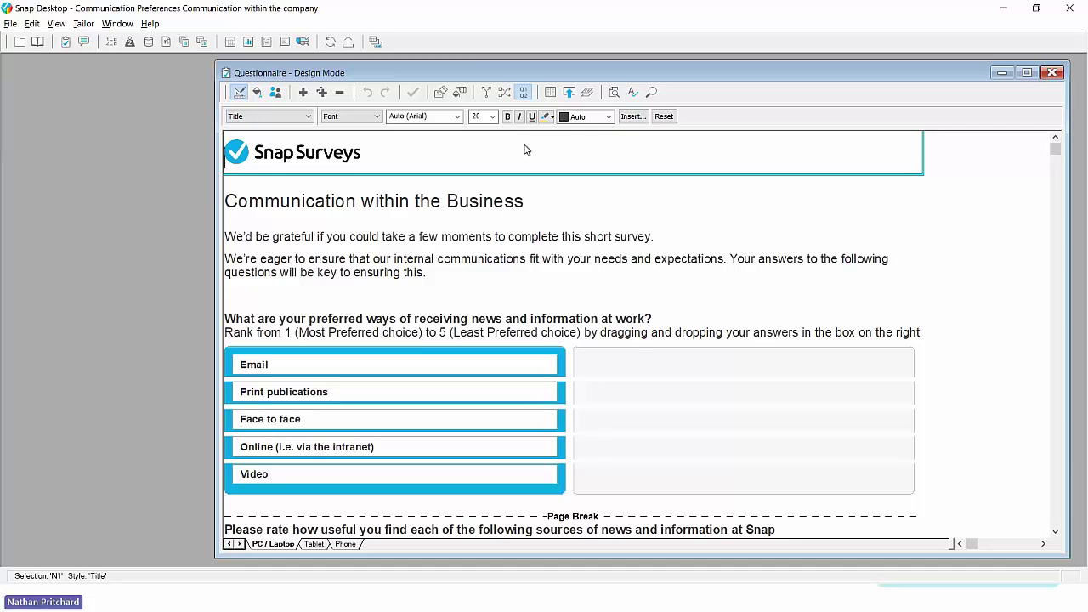
# Step: Set the Page paradata variable, ID.page, to display in the PC / Laptop questionnaire through the questionnaire properties
pyautogui.click(550, 94)
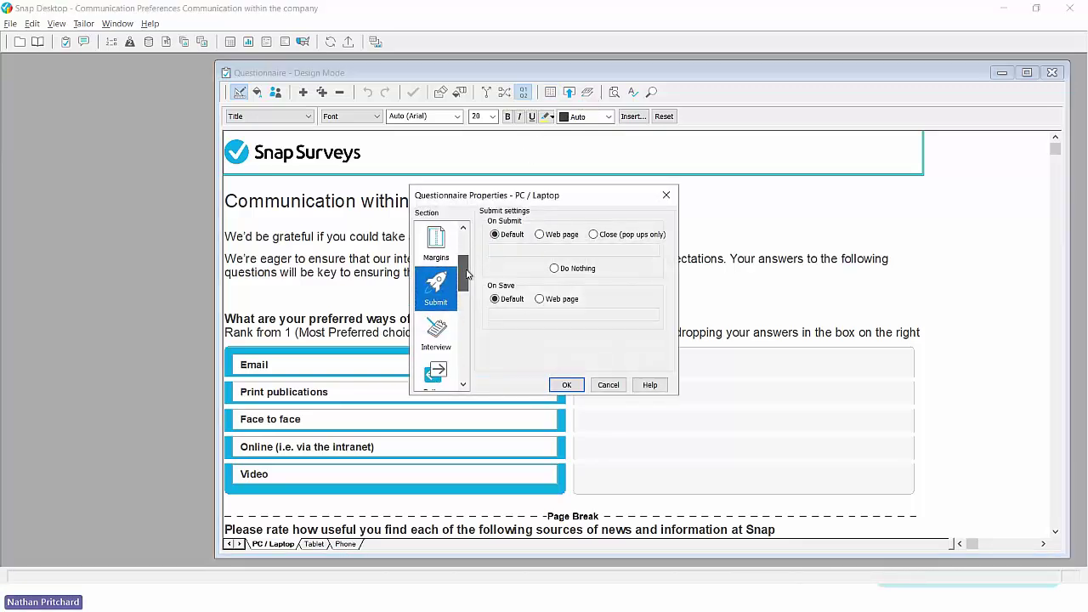
pyautogui.moveTo(463, 263); pyautogui.dragTo(463, 345)
pyautogui.click(435, 287)
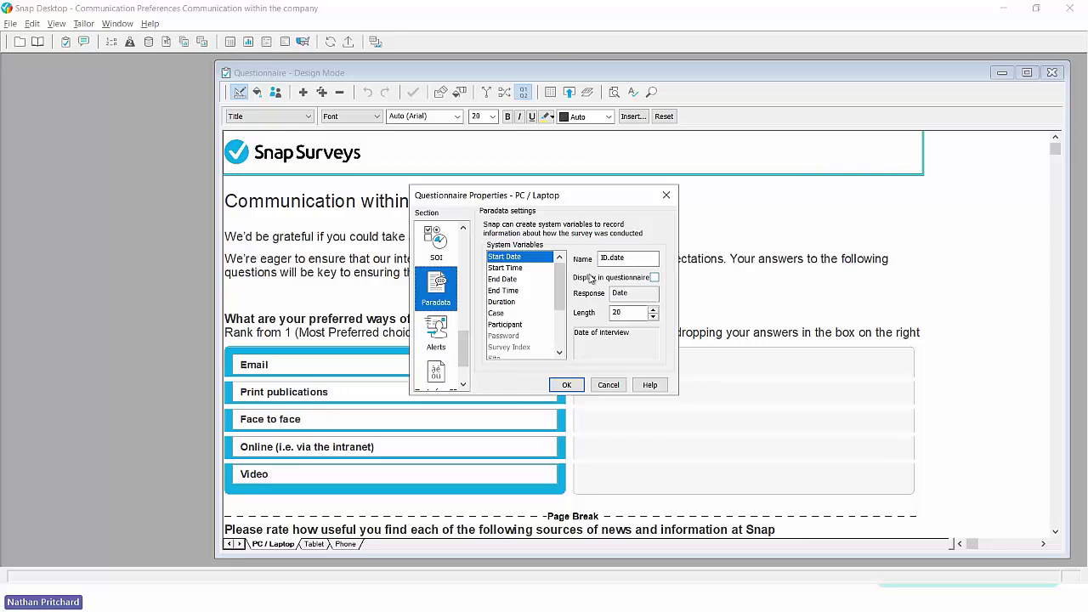
pyautogui.click(520, 302)
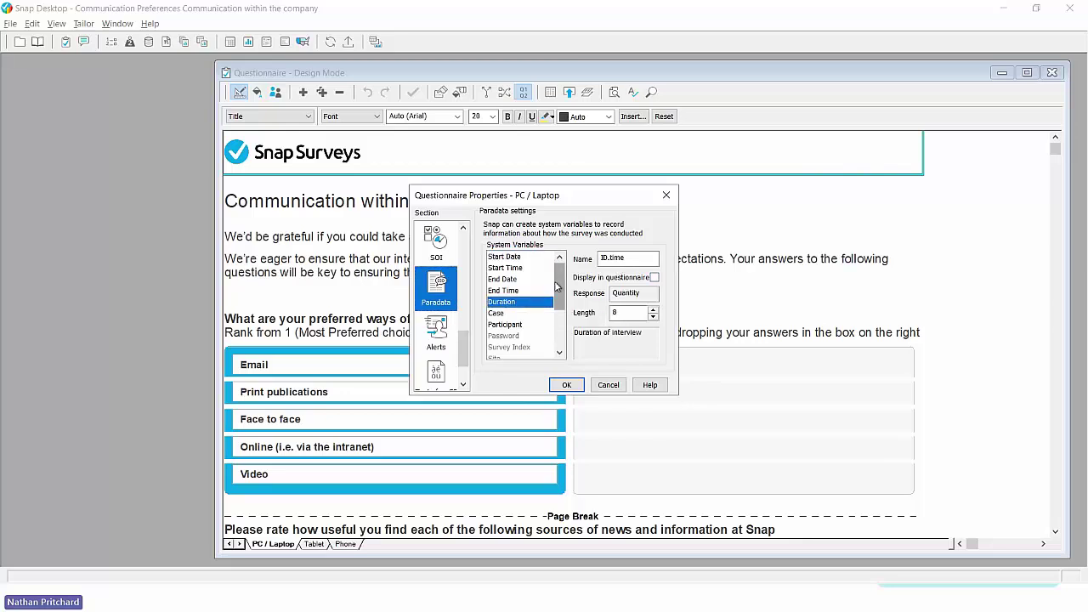
pyautogui.scroll(-1, 561, 286)
pyautogui.scroll(-2, 561, 287)
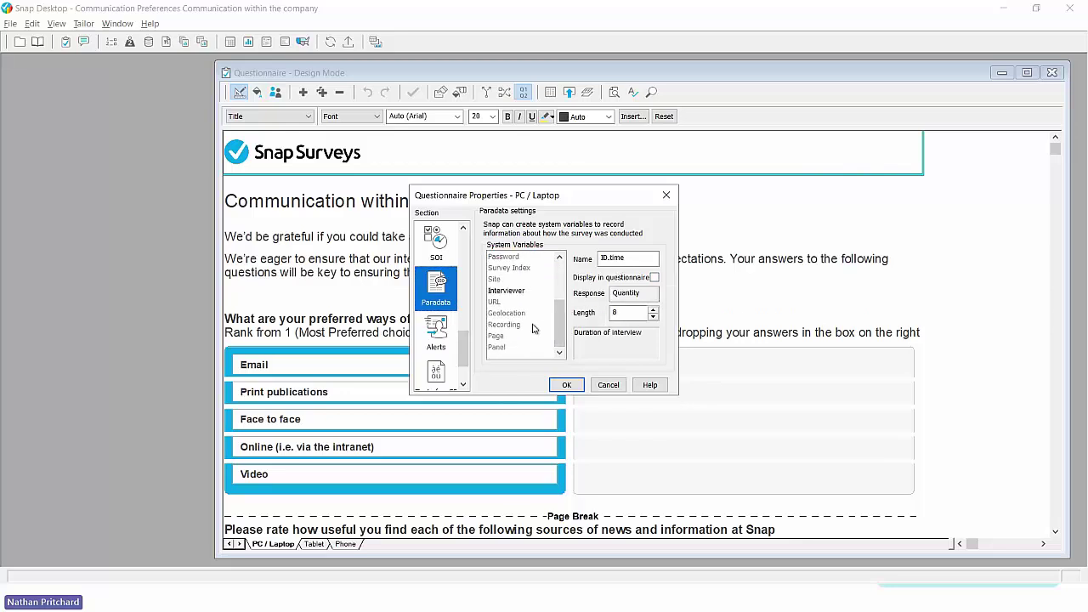
pyautogui.click(502, 338)
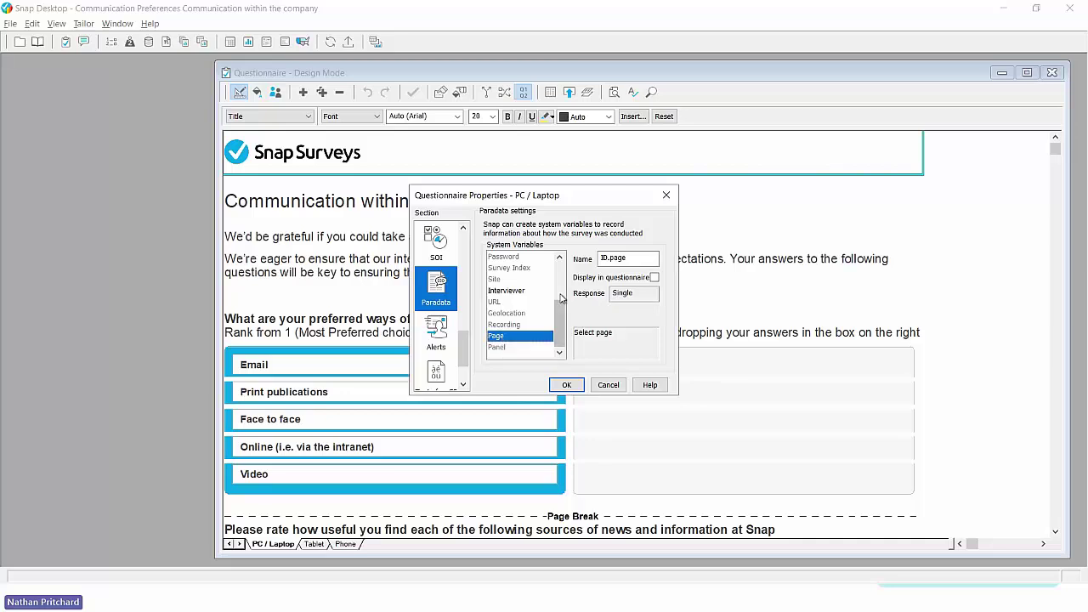
pyautogui.click(654, 278)
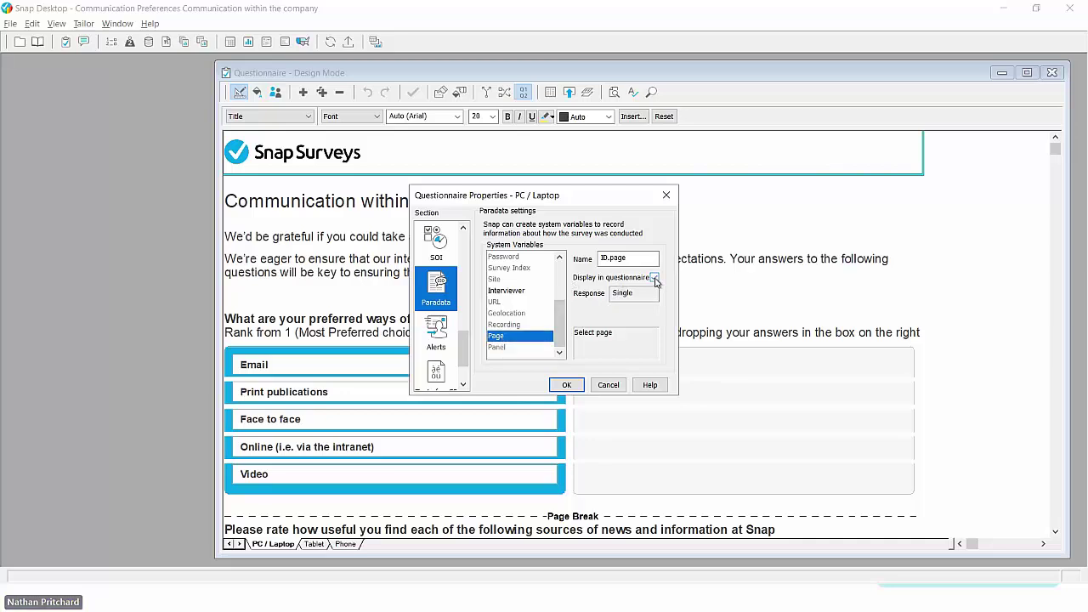
pyautogui.click(566, 385)
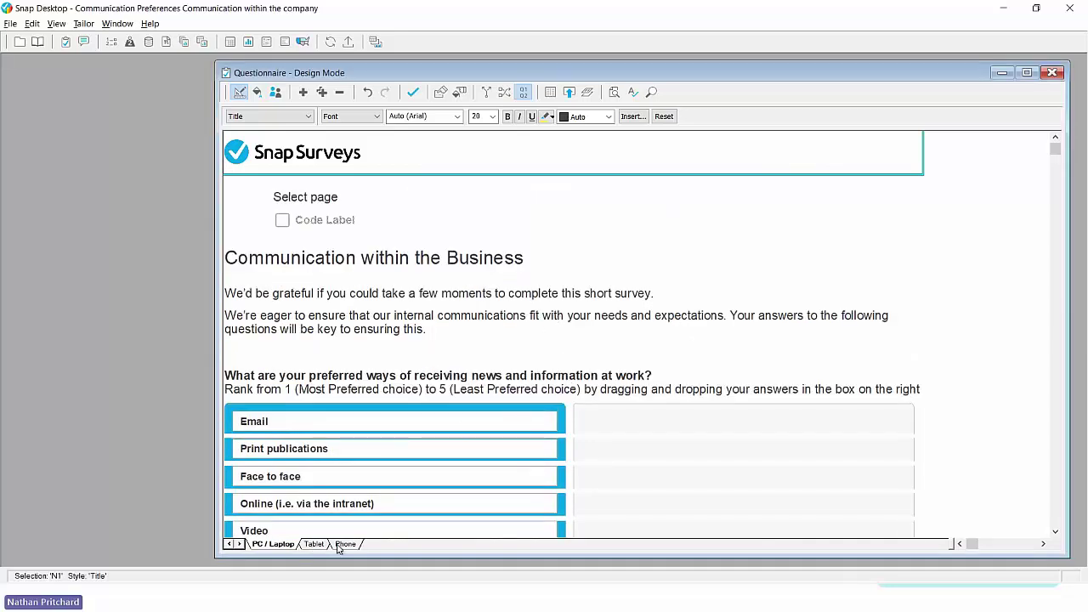
# Step: Label the choices of the Select page question Tab1, Tab2 and Tab3
pyautogui.click(331, 198)
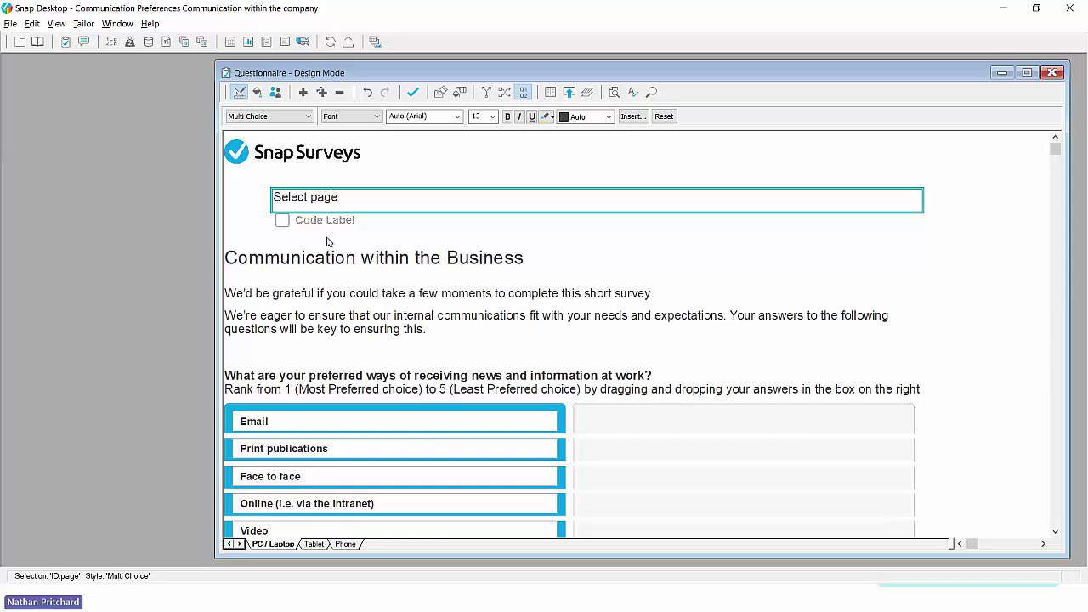
pyautogui.click(326, 223)
pyautogui.write('Tab1')
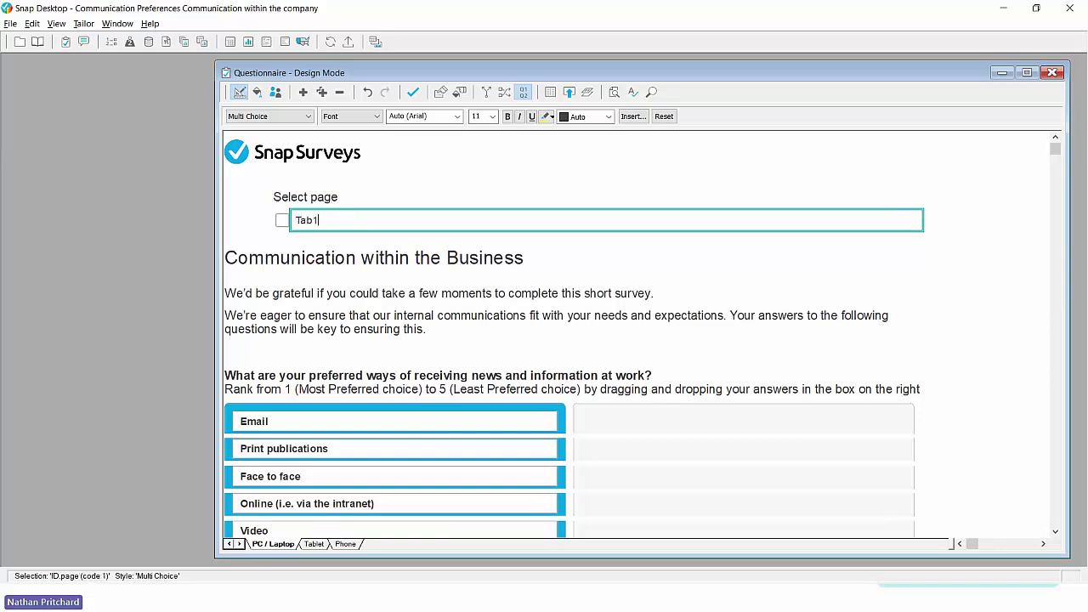
pyautogui.press('Return')
pyautogui.write('Tab2')
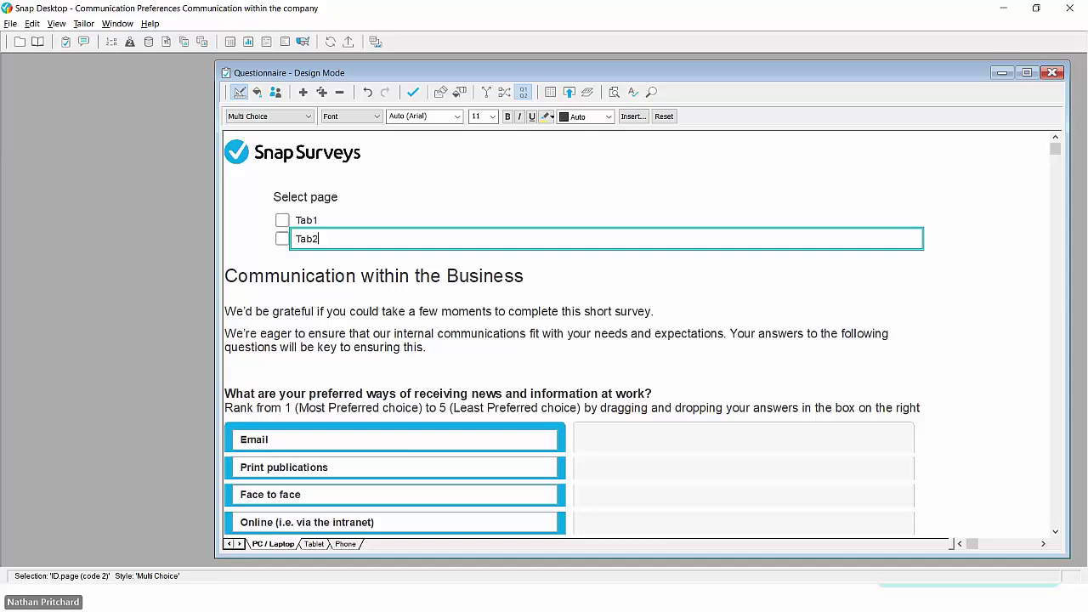
pyautogui.press('Return')
pyautogui.write('Tab3')
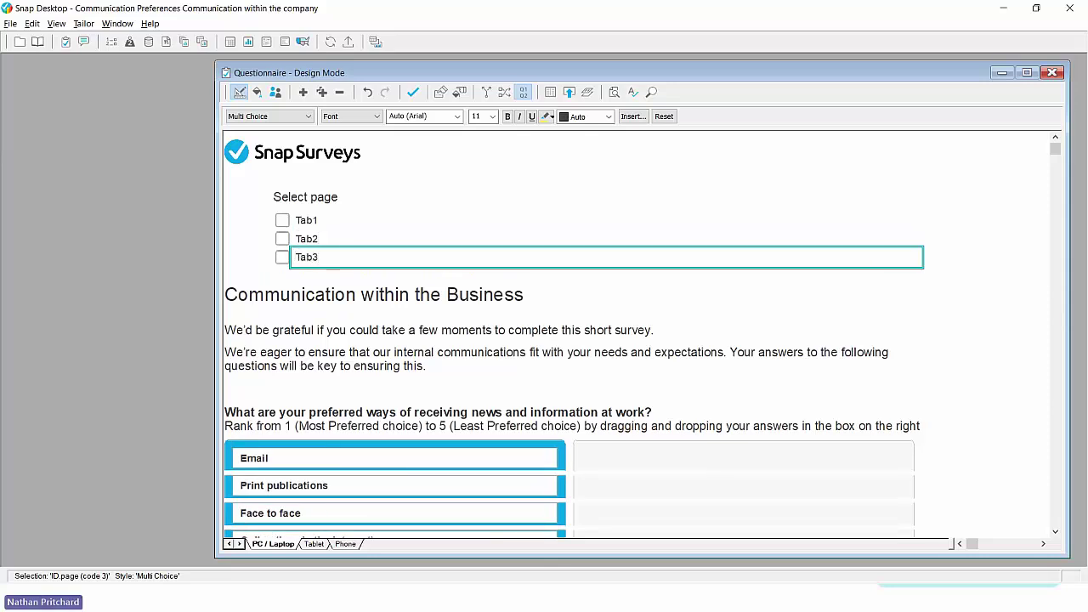
# Step: Review the survey's page breaks and turn on As Tab Control for the Select page question
pyautogui.scroll(-2, 366, 257)
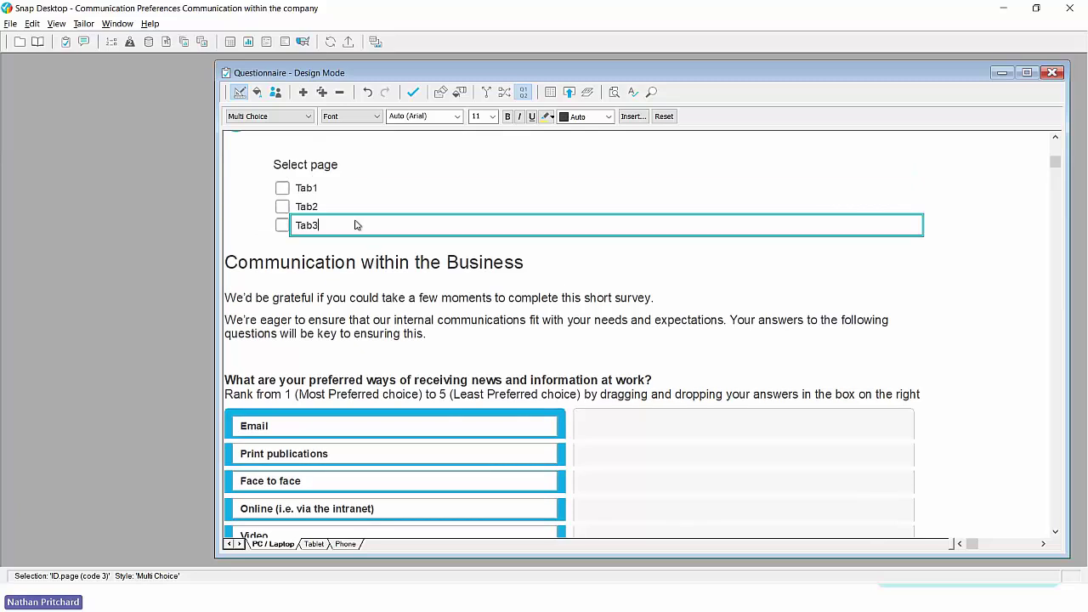
pyautogui.scroll(-10, 355, 224)
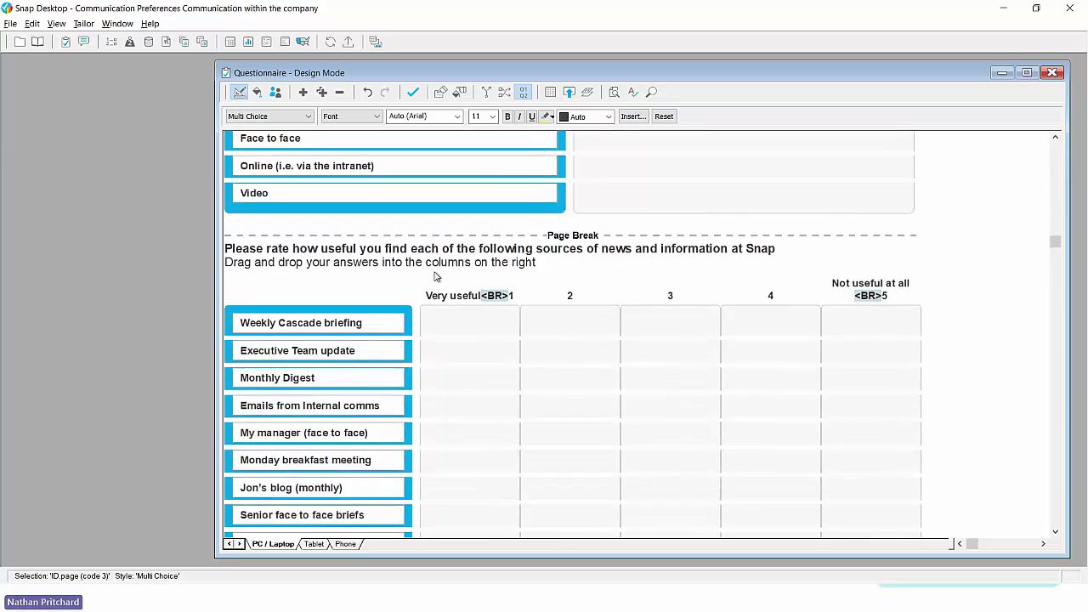
pyautogui.scroll(-18, 434, 298)
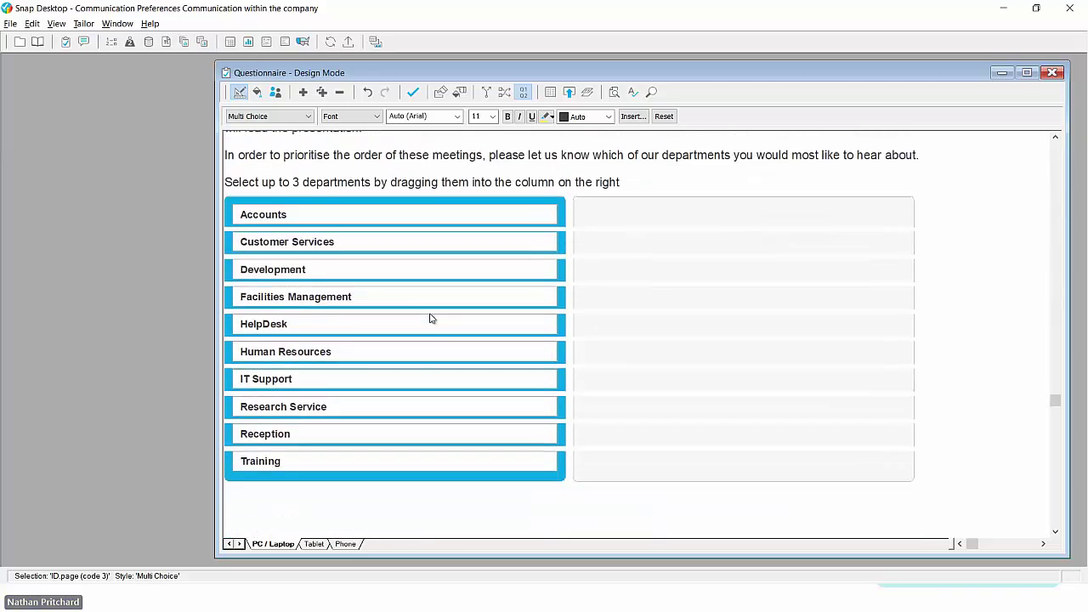
pyautogui.scroll(20, 430, 318)
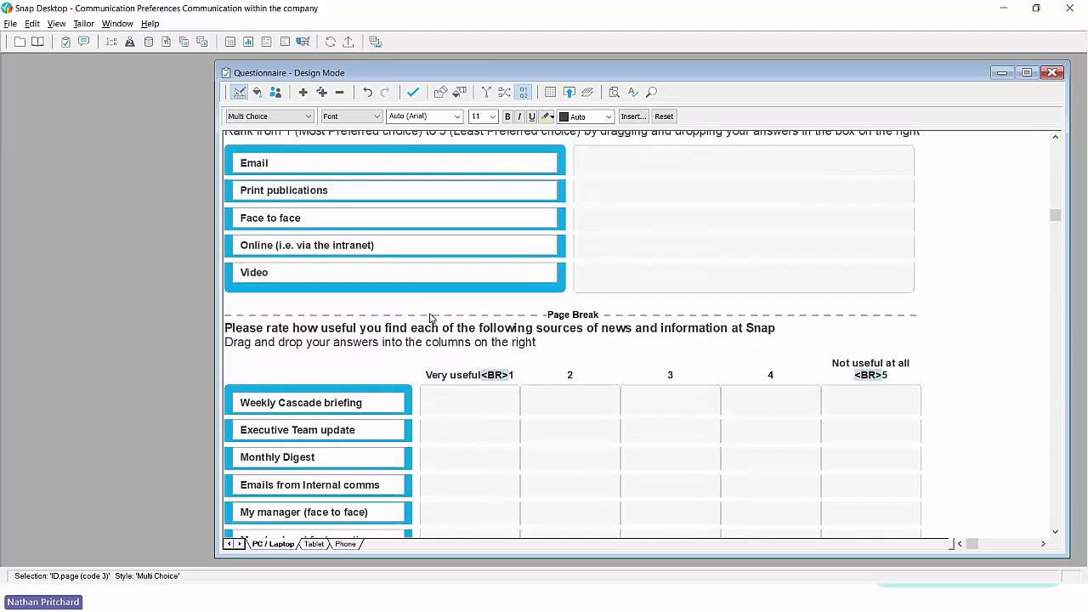
pyautogui.scroll(3, 430, 318)
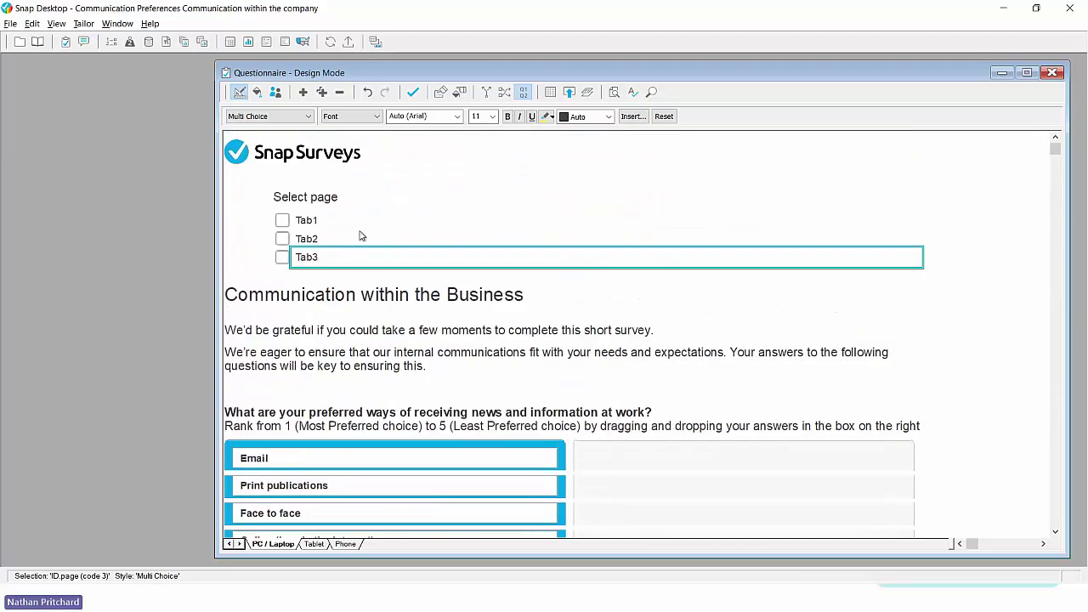
pyautogui.click(340, 197)
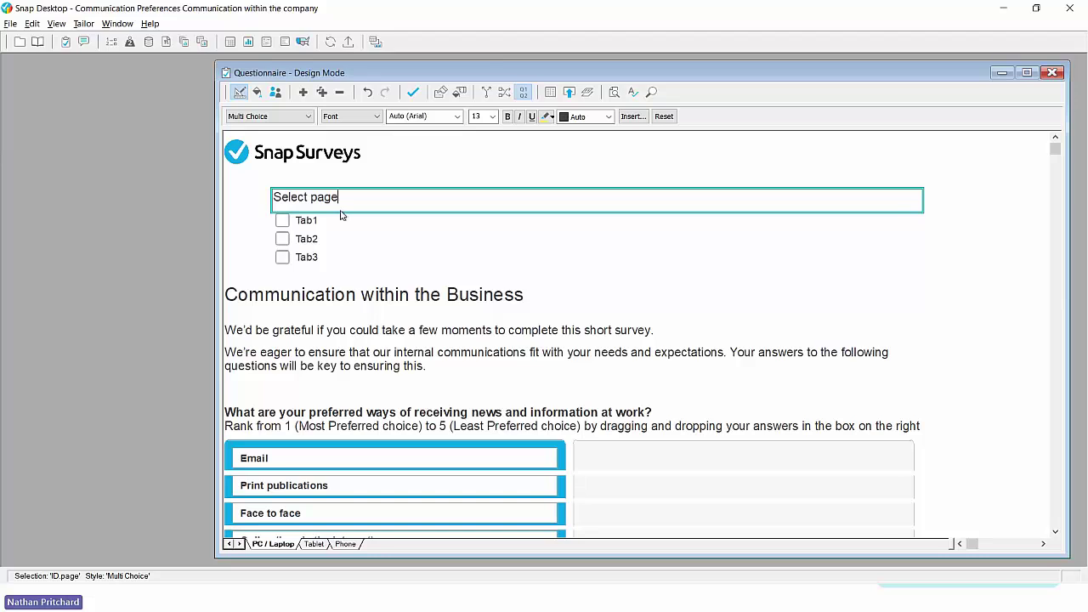
pyautogui.click(359, 121)
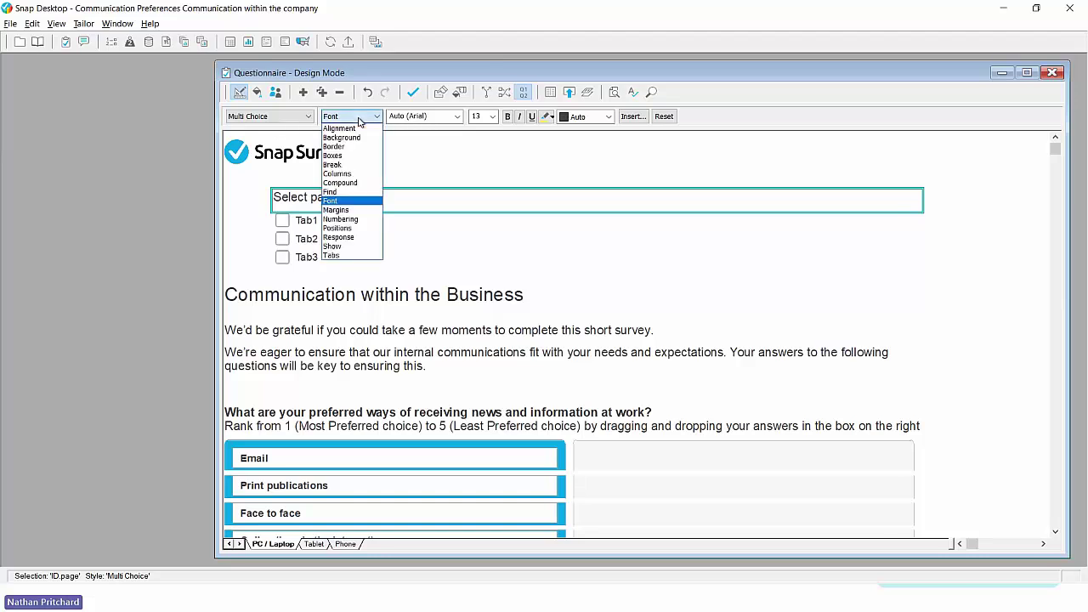
pyautogui.click(357, 249)
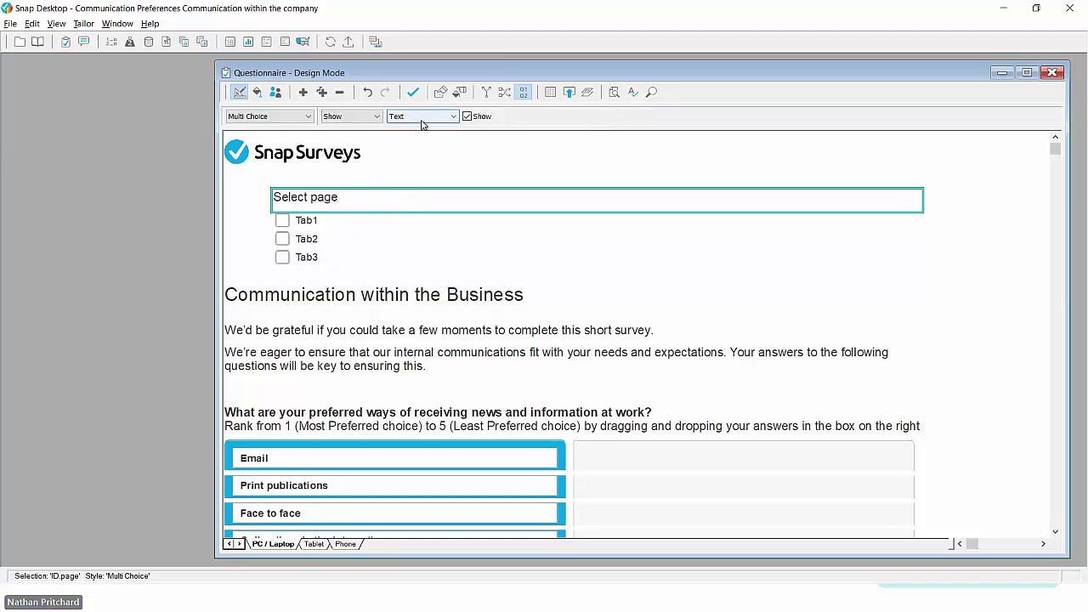
pyautogui.click(425, 116)
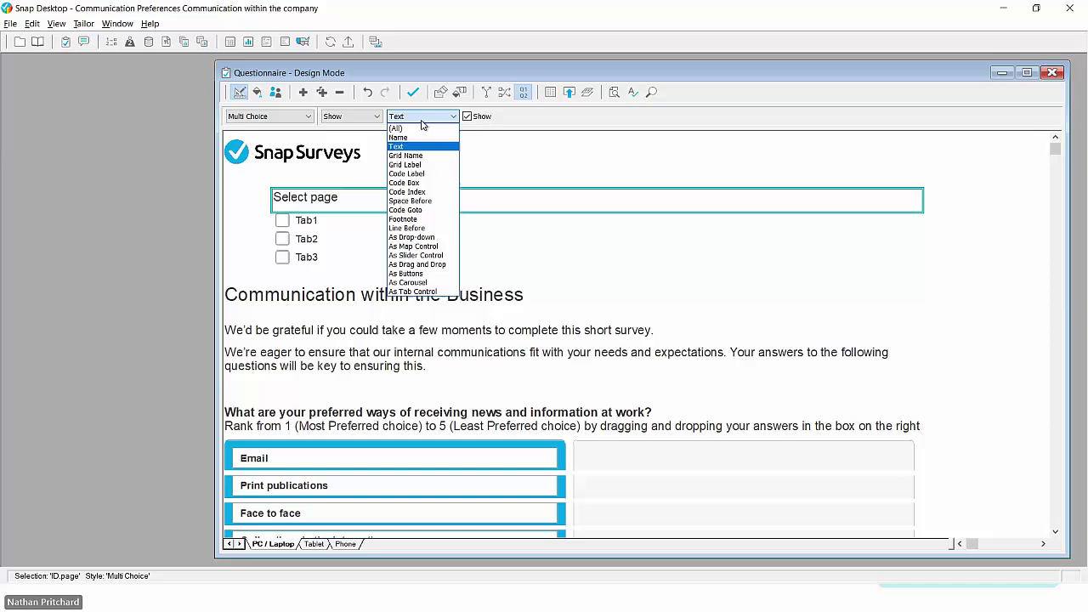
pyautogui.click(412, 291)
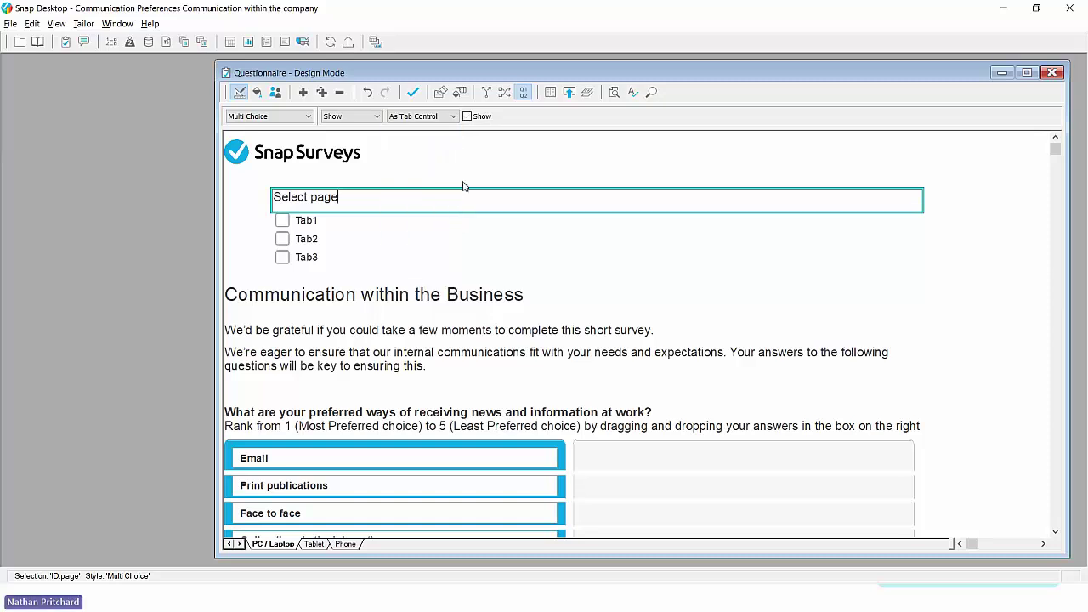
pyautogui.click(467, 118)
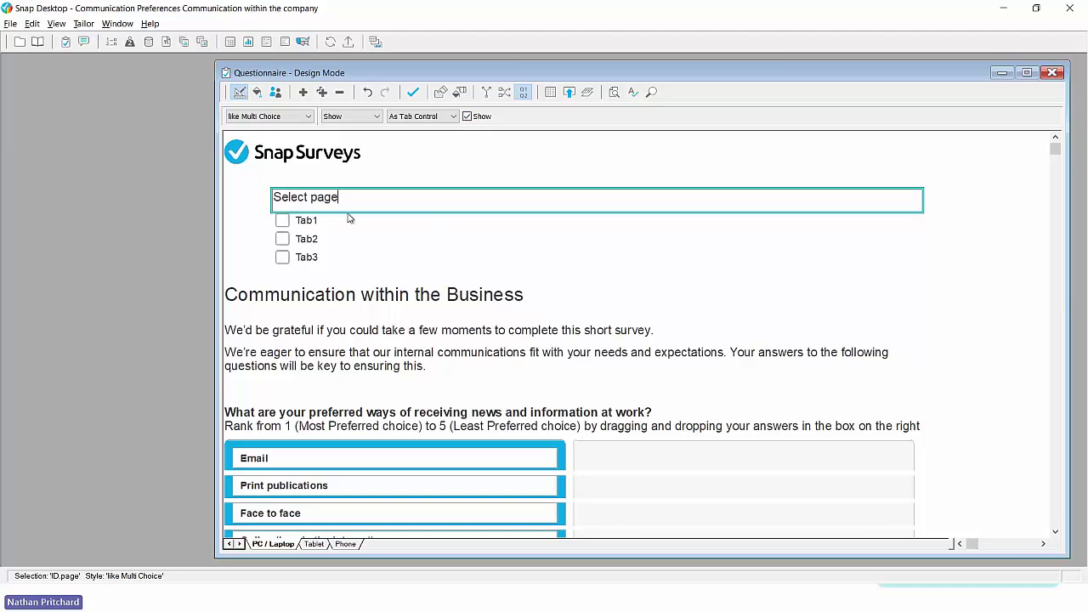
# Step: Keep the questionnaire changes and publish the PC / Laptop edition with the Preview only method
pyautogui.click(571, 93)
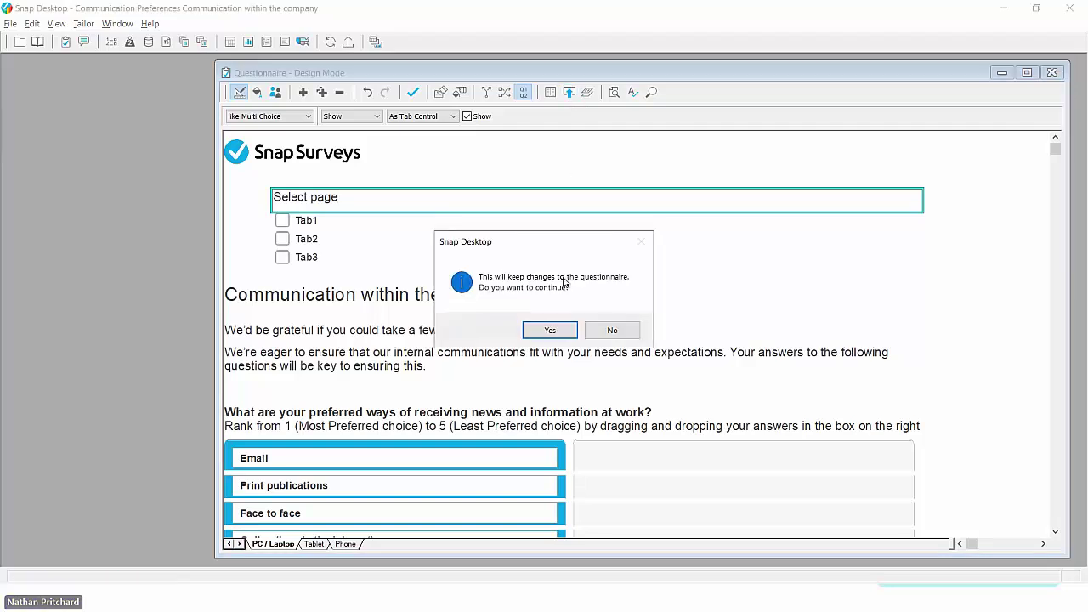
pyautogui.click(553, 332)
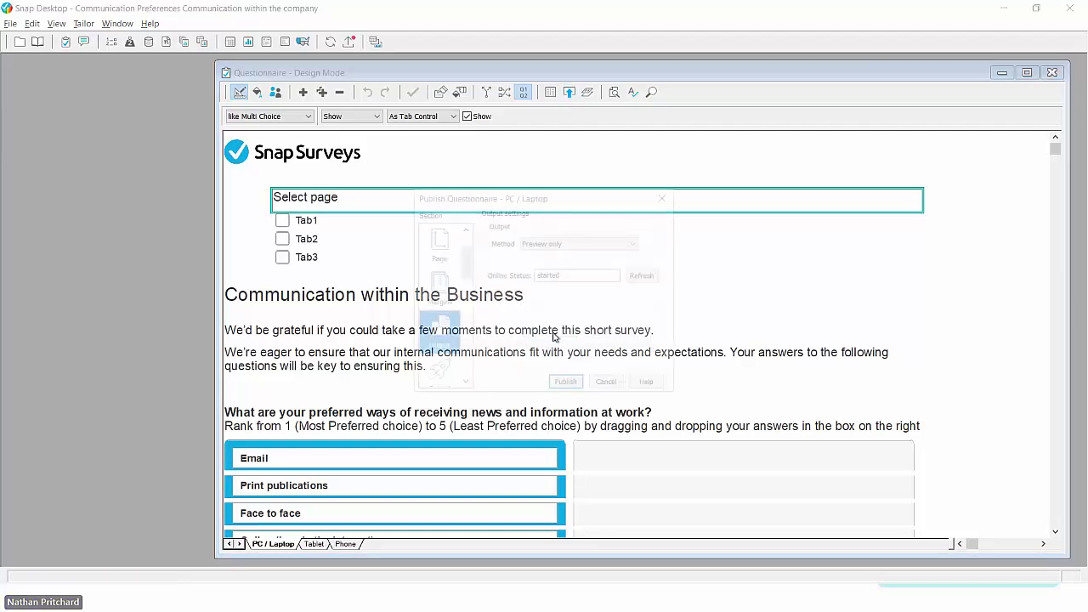
pyautogui.click(565, 382)
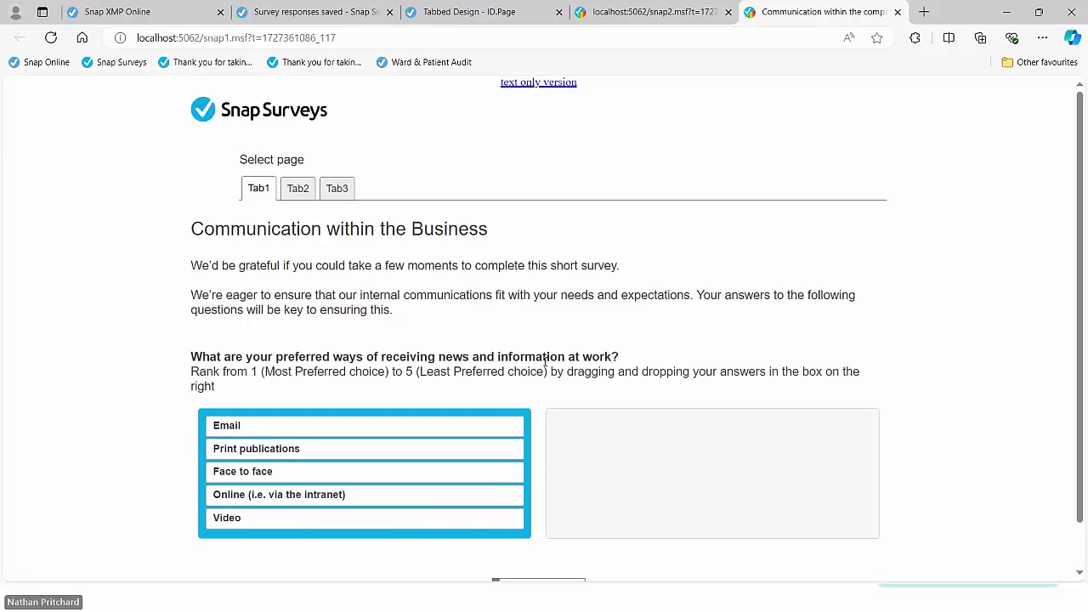
# Step: Check the questions shown under Tab2 and Tab3 in the survey preview and return to Tab1
pyautogui.scroll(-1, 544, 366)
pyautogui.click(302, 139)
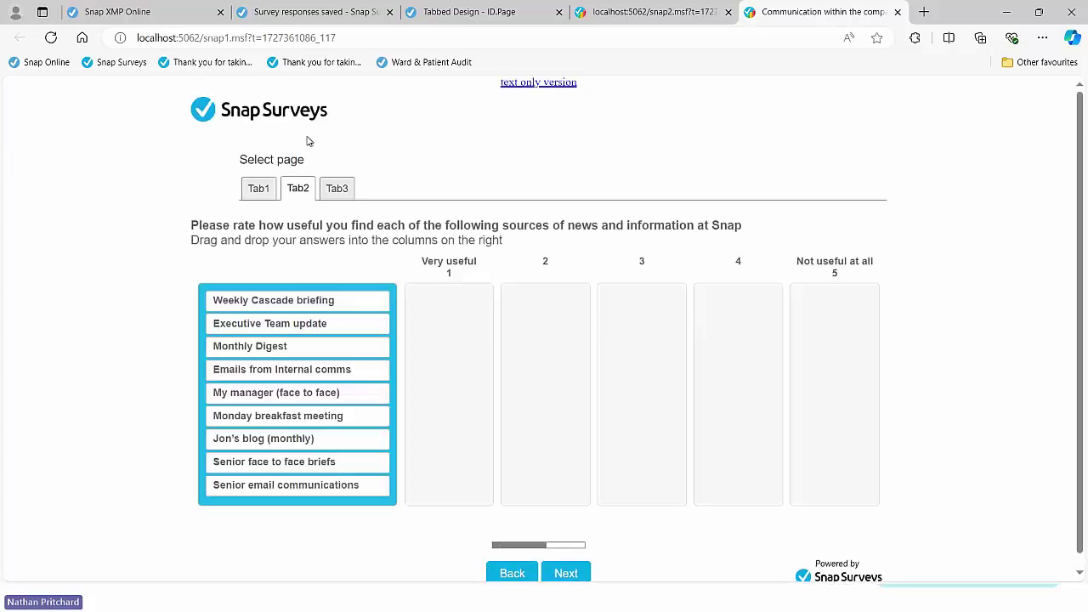
pyautogui.click(339, 192)
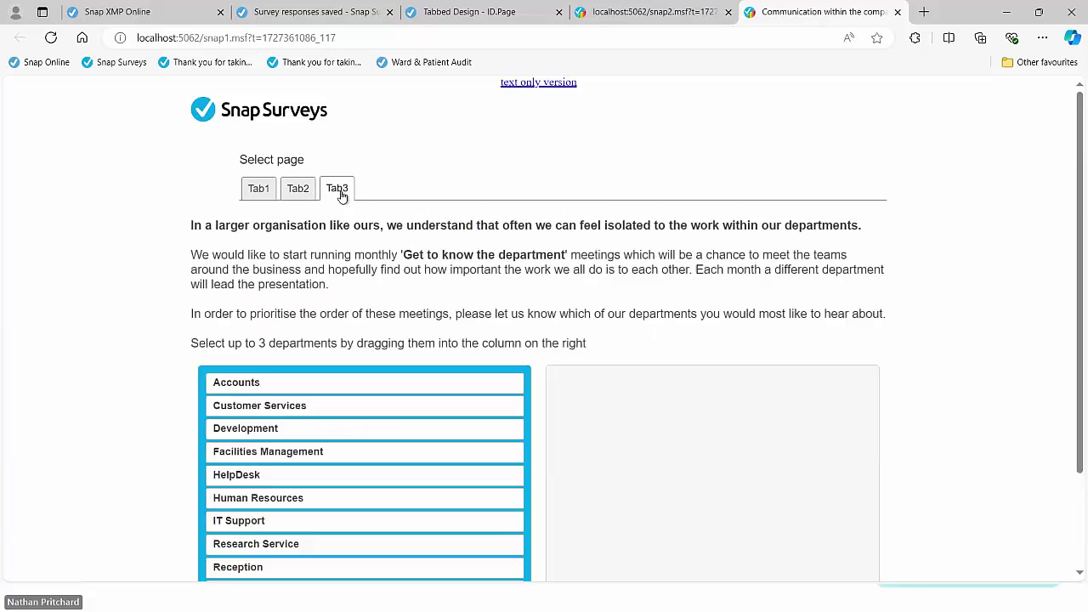
pyautogui.scroll(-2, 340, 197)
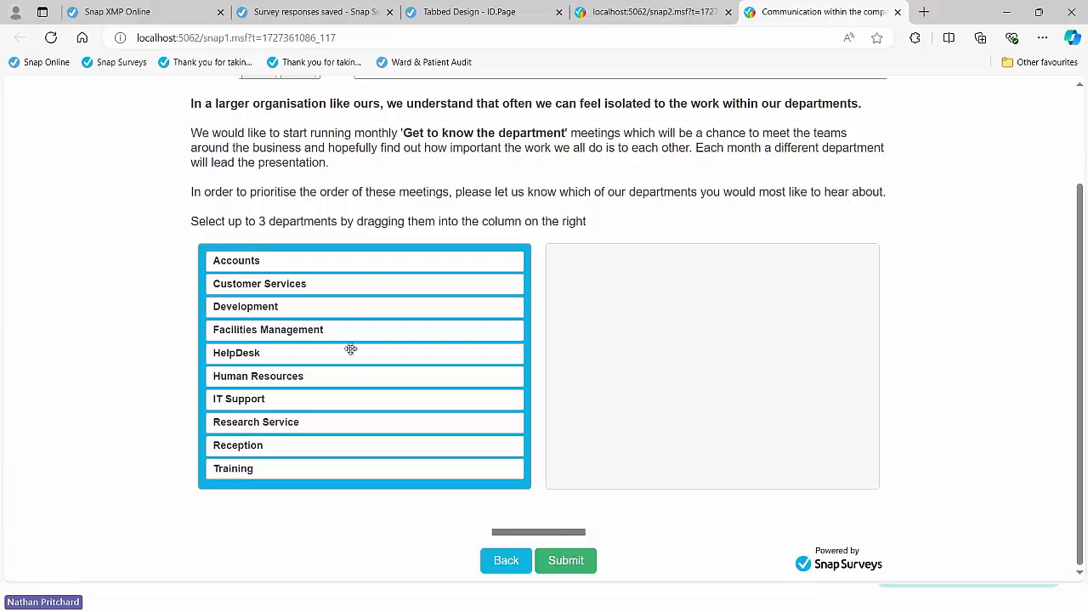
pyautogui.scroll(3, 352, 347)
pyautogui.click(258, 191)
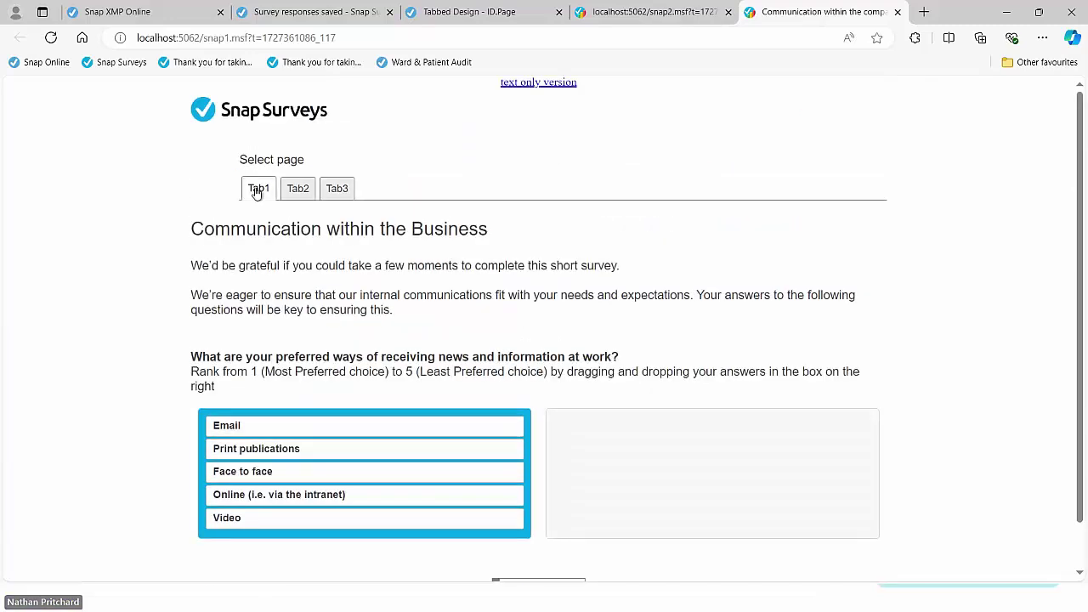
# Step: Switch to the PowerPoint slide show at the What's Been Covered Today summary
pyautogui.hotkey('alt', 'Tab')
pyautogui.hotkey('alt', 'Tab')
pyautogui.hotkey('alt', 'Tab')
pyautogui.hotkey('alt', 'Tab')
pyautogui.hotkey('alt', 'Tab')
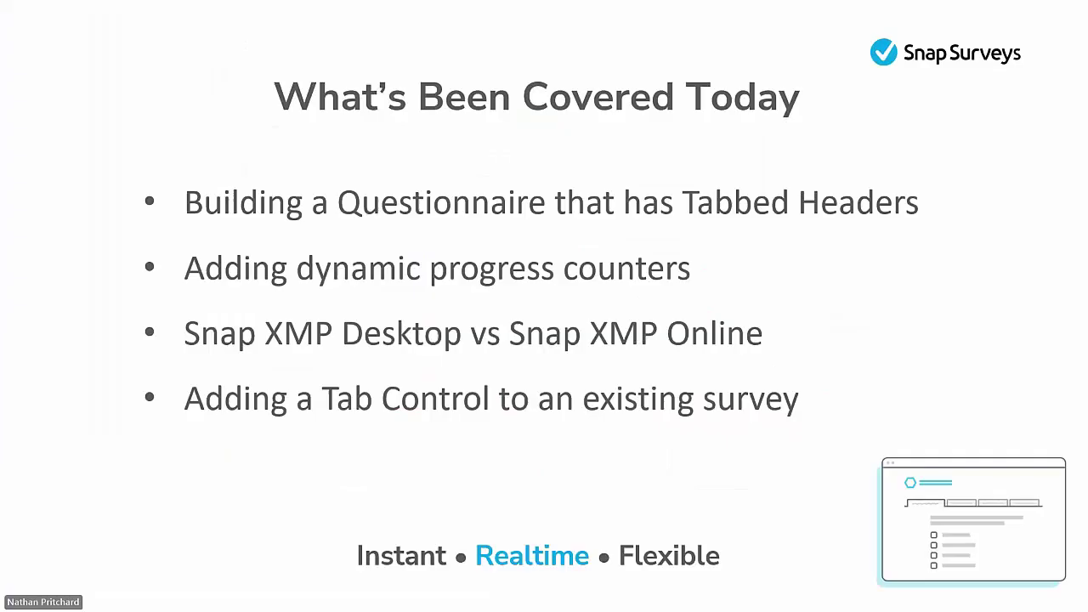